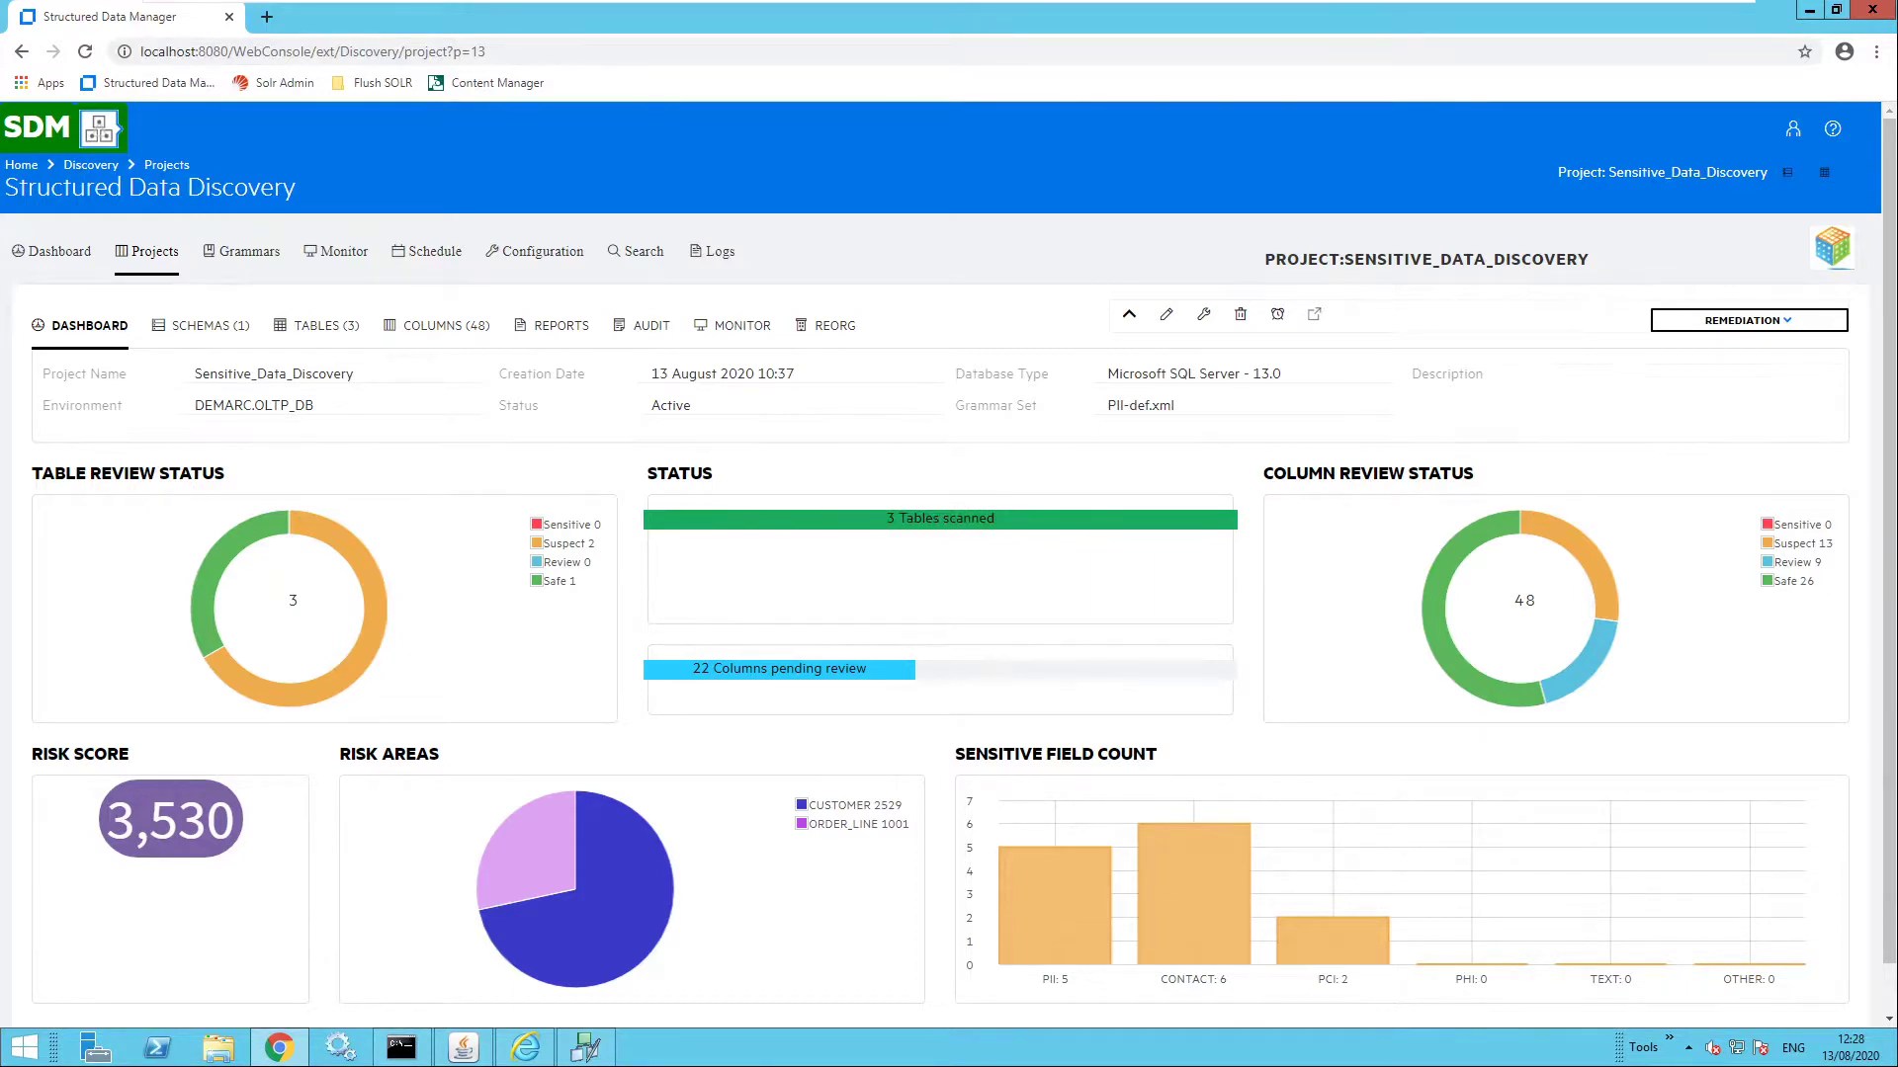
- Highlight the project's 3,530 risk score on the dashboard
{"action": "left_click_drag", "start_coordinate": [107, 821], "coordinate": [237, 820]}
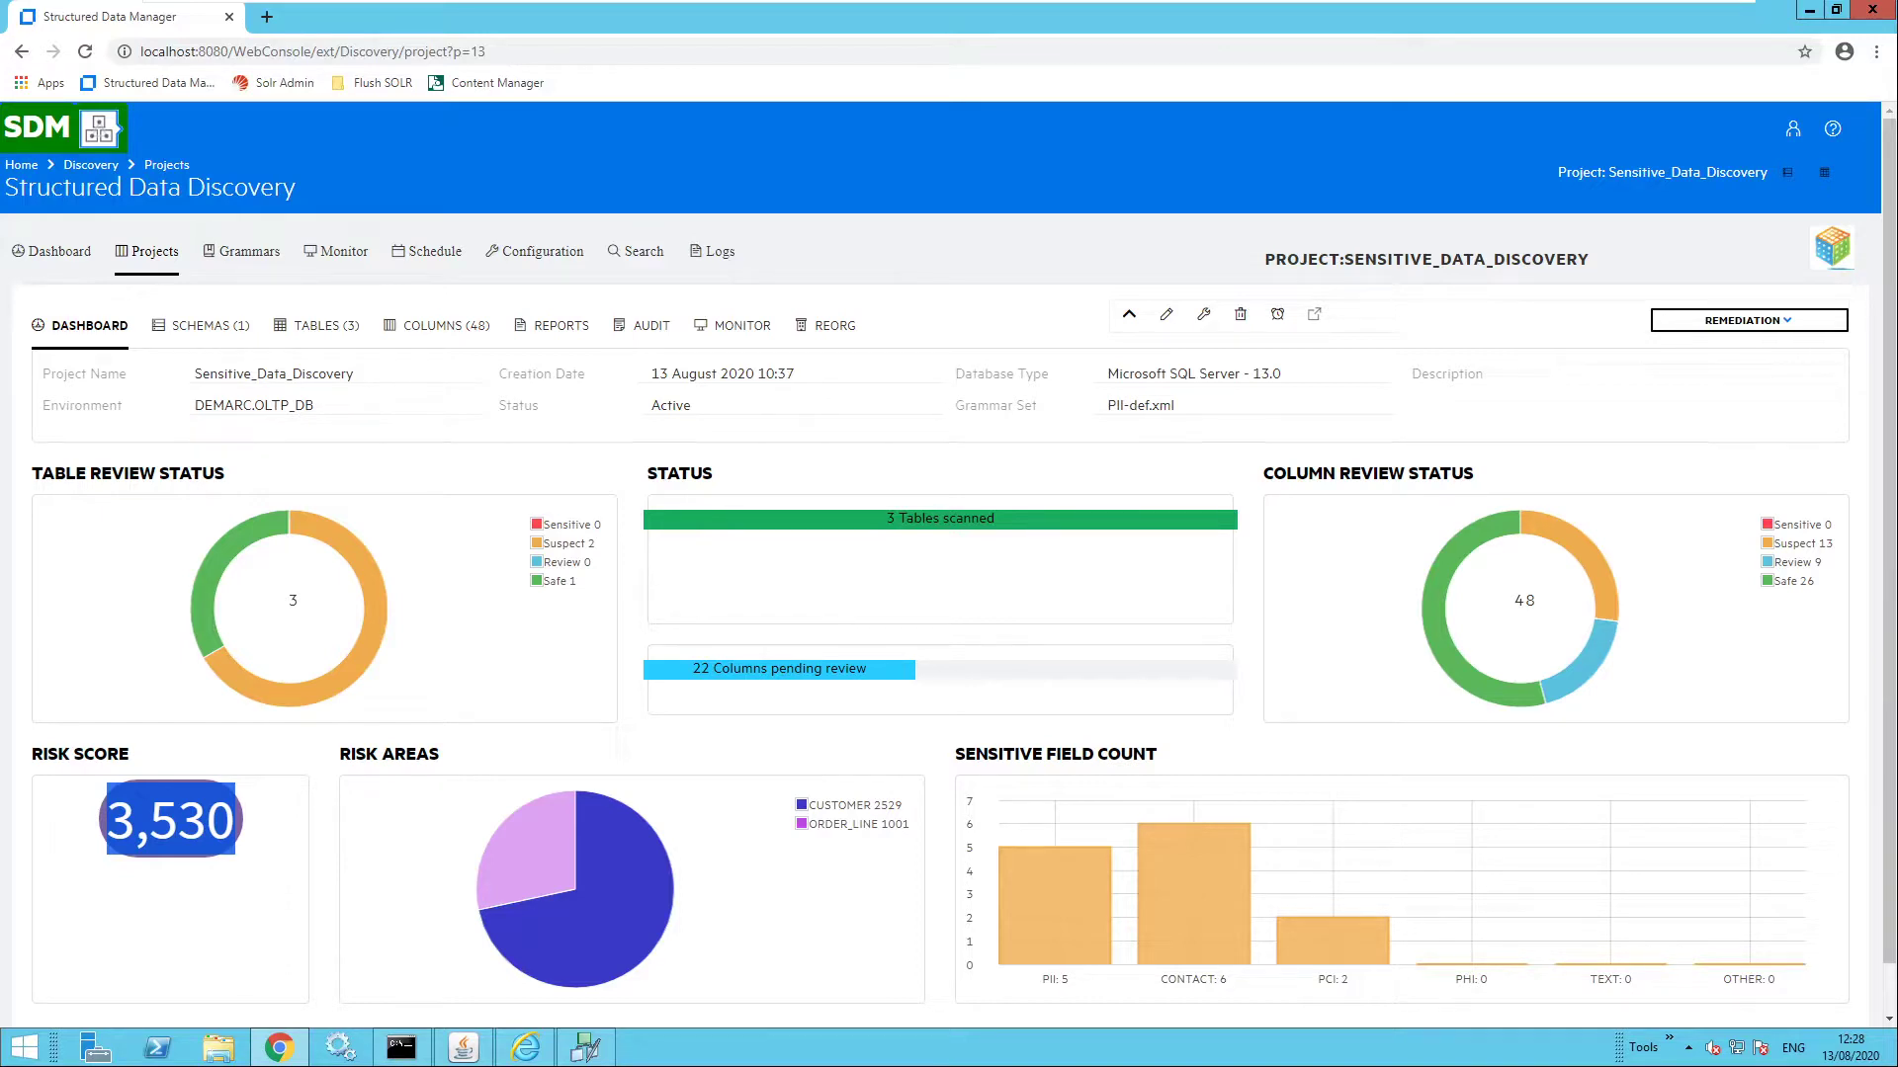
{"action": "left_click", "coordinate": [419, 835]}
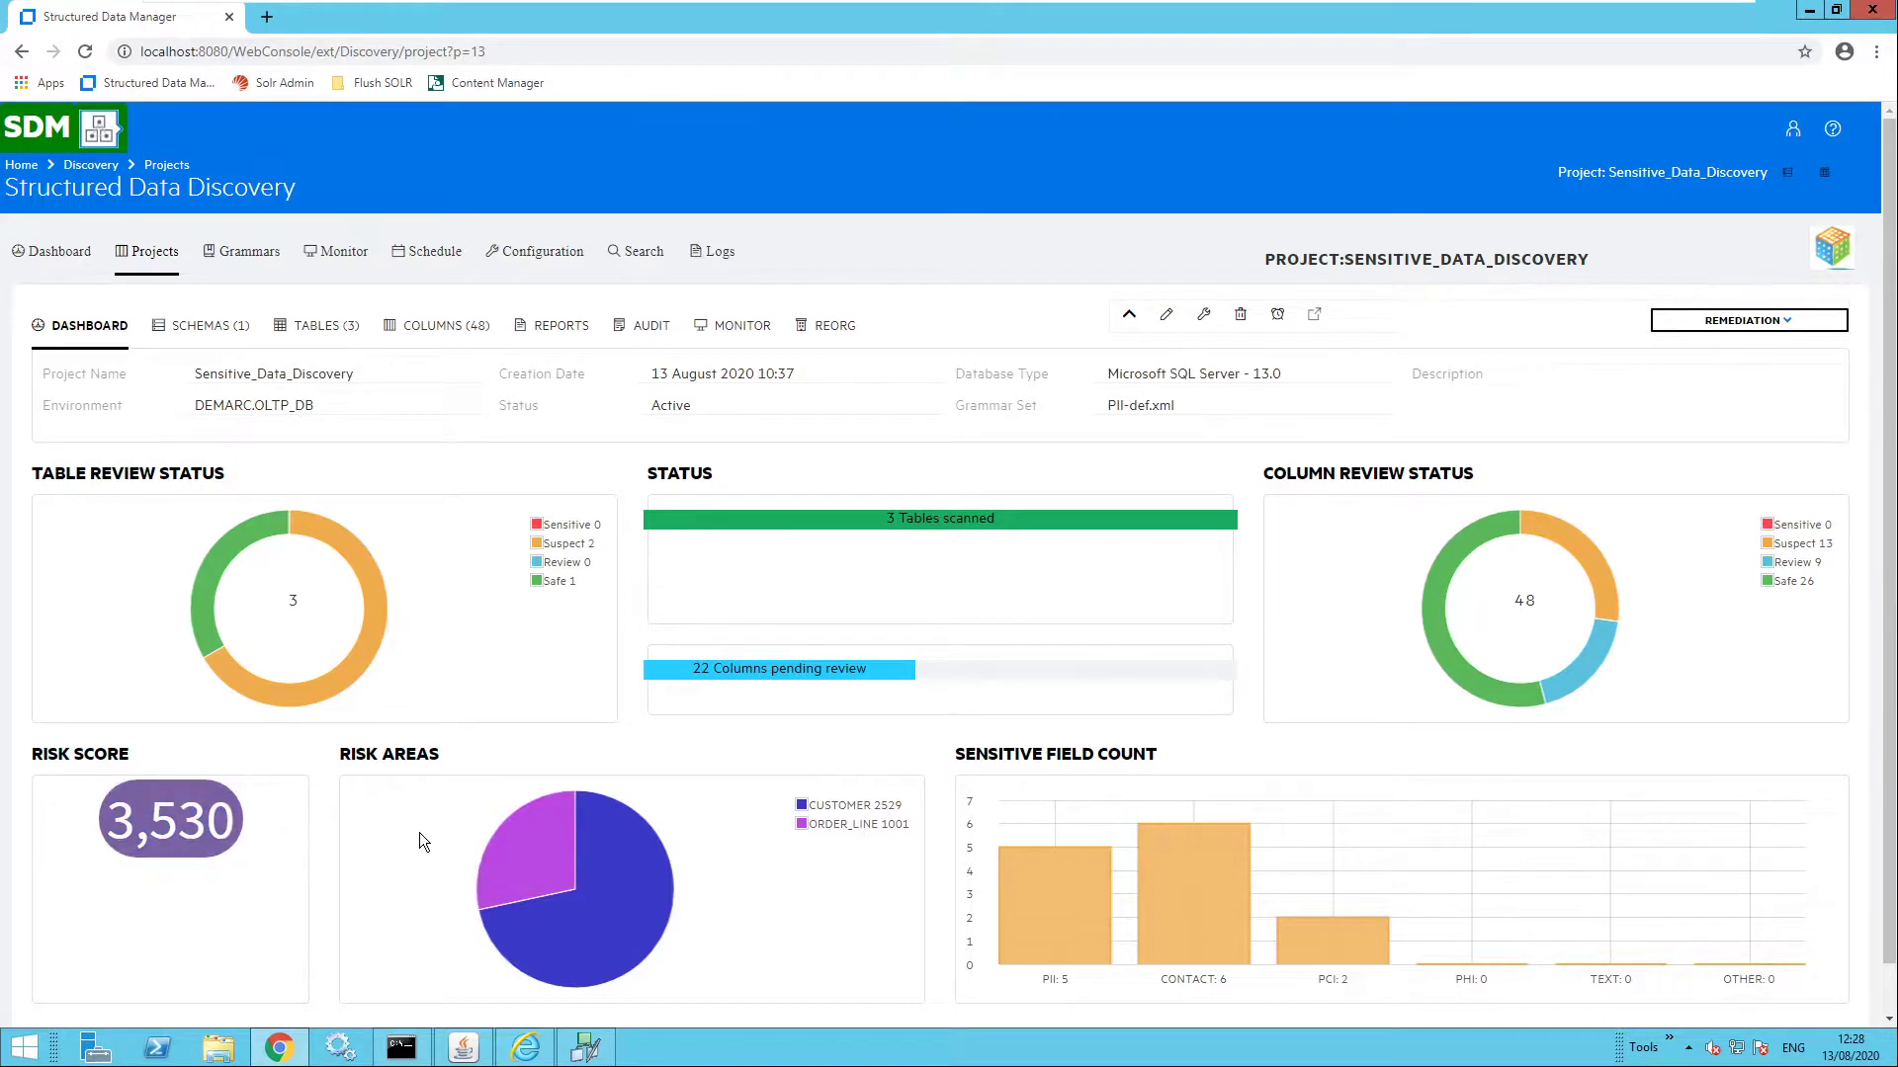
{"action": "mouse_move", "coordinate": [546, 873]}
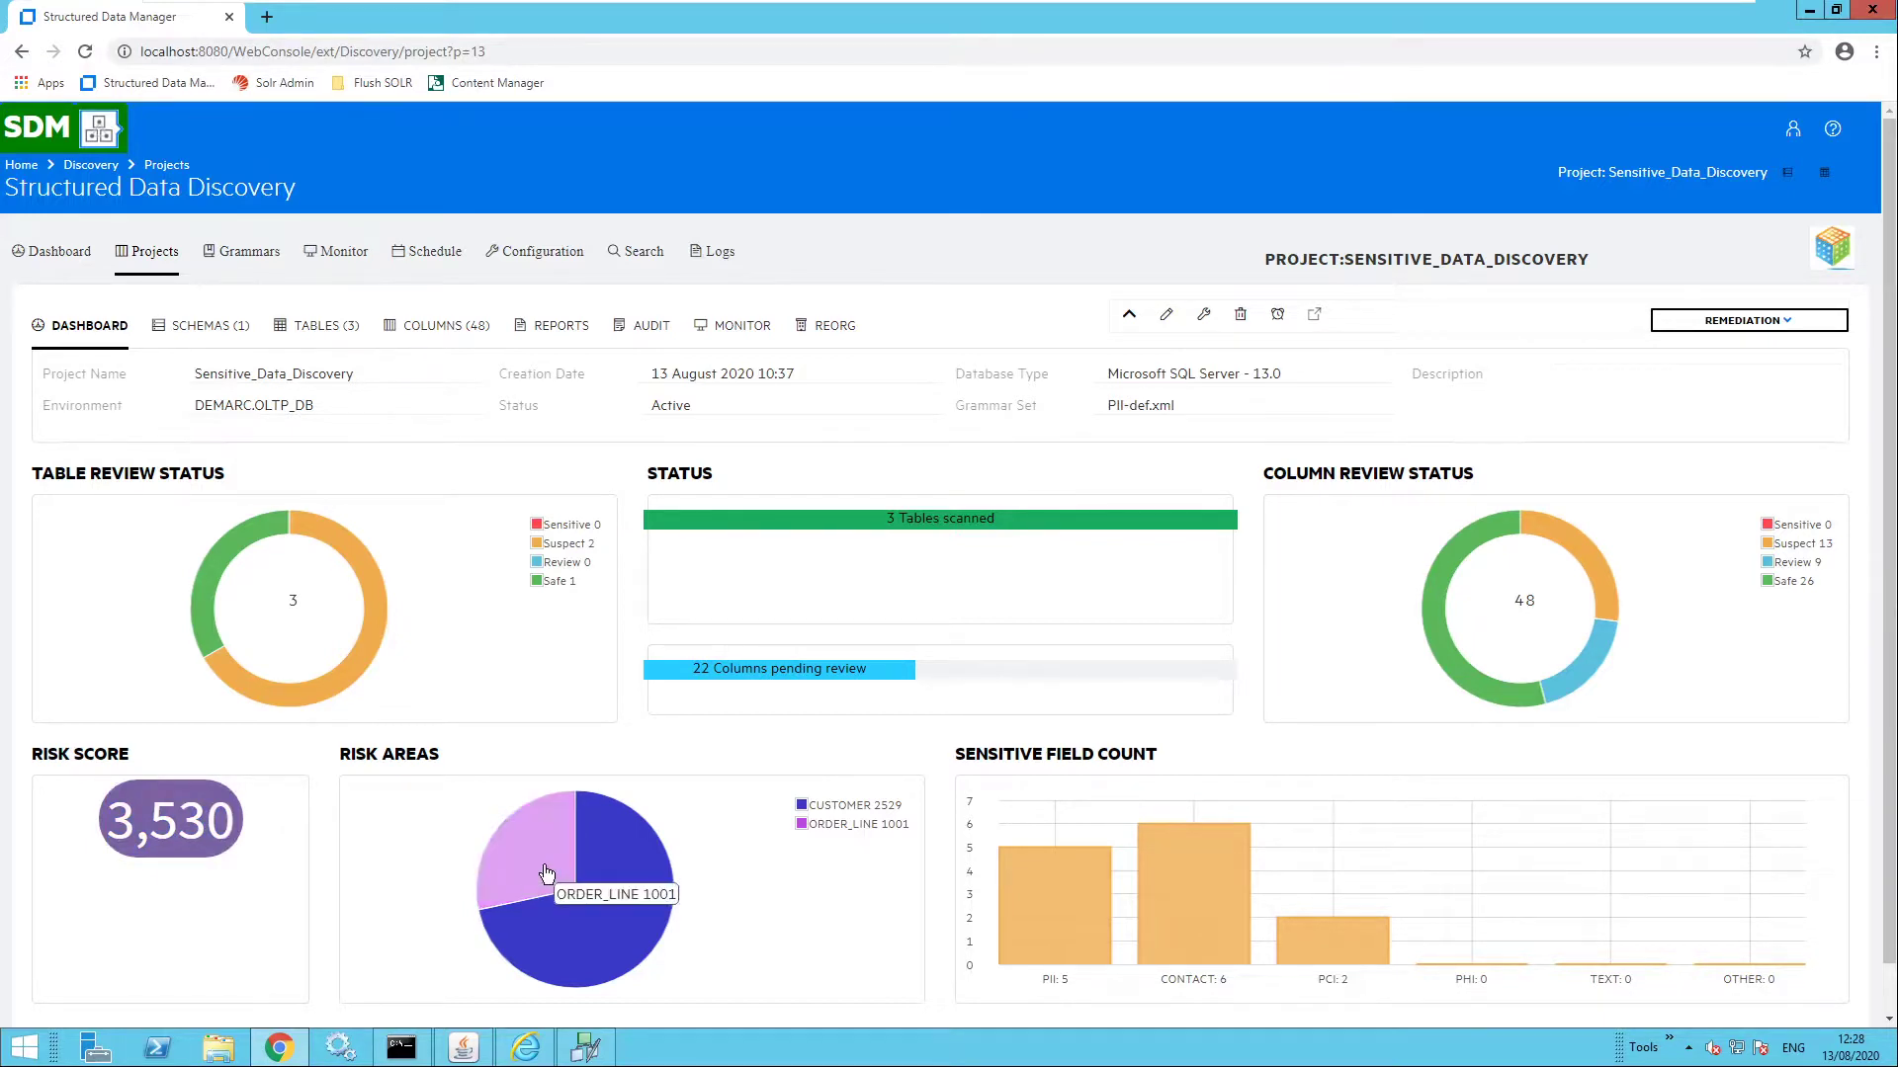
{"action": "mouse_move", "coordinate": [598, 891]}
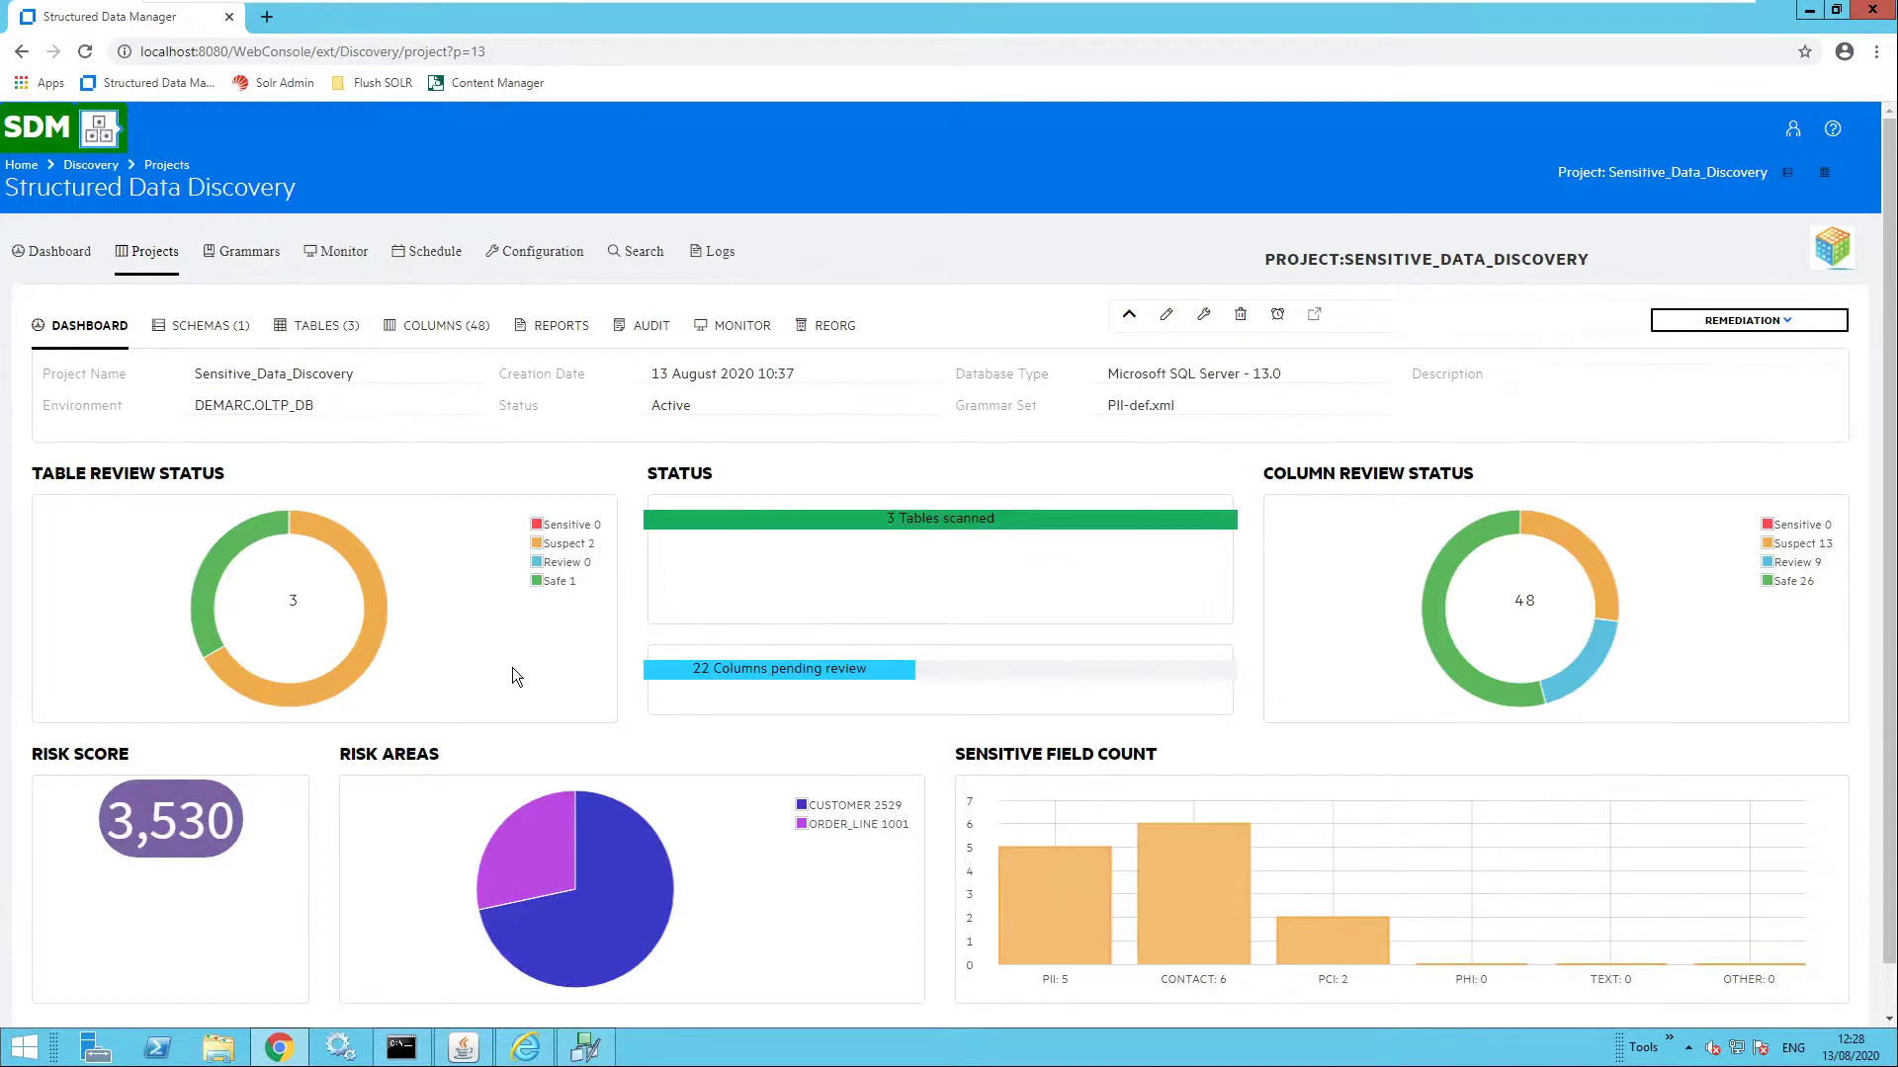
- Open the CUSTOMER table from the tables list and show all its columns
{"action": "left_click", "coordinate": [327, 336]}
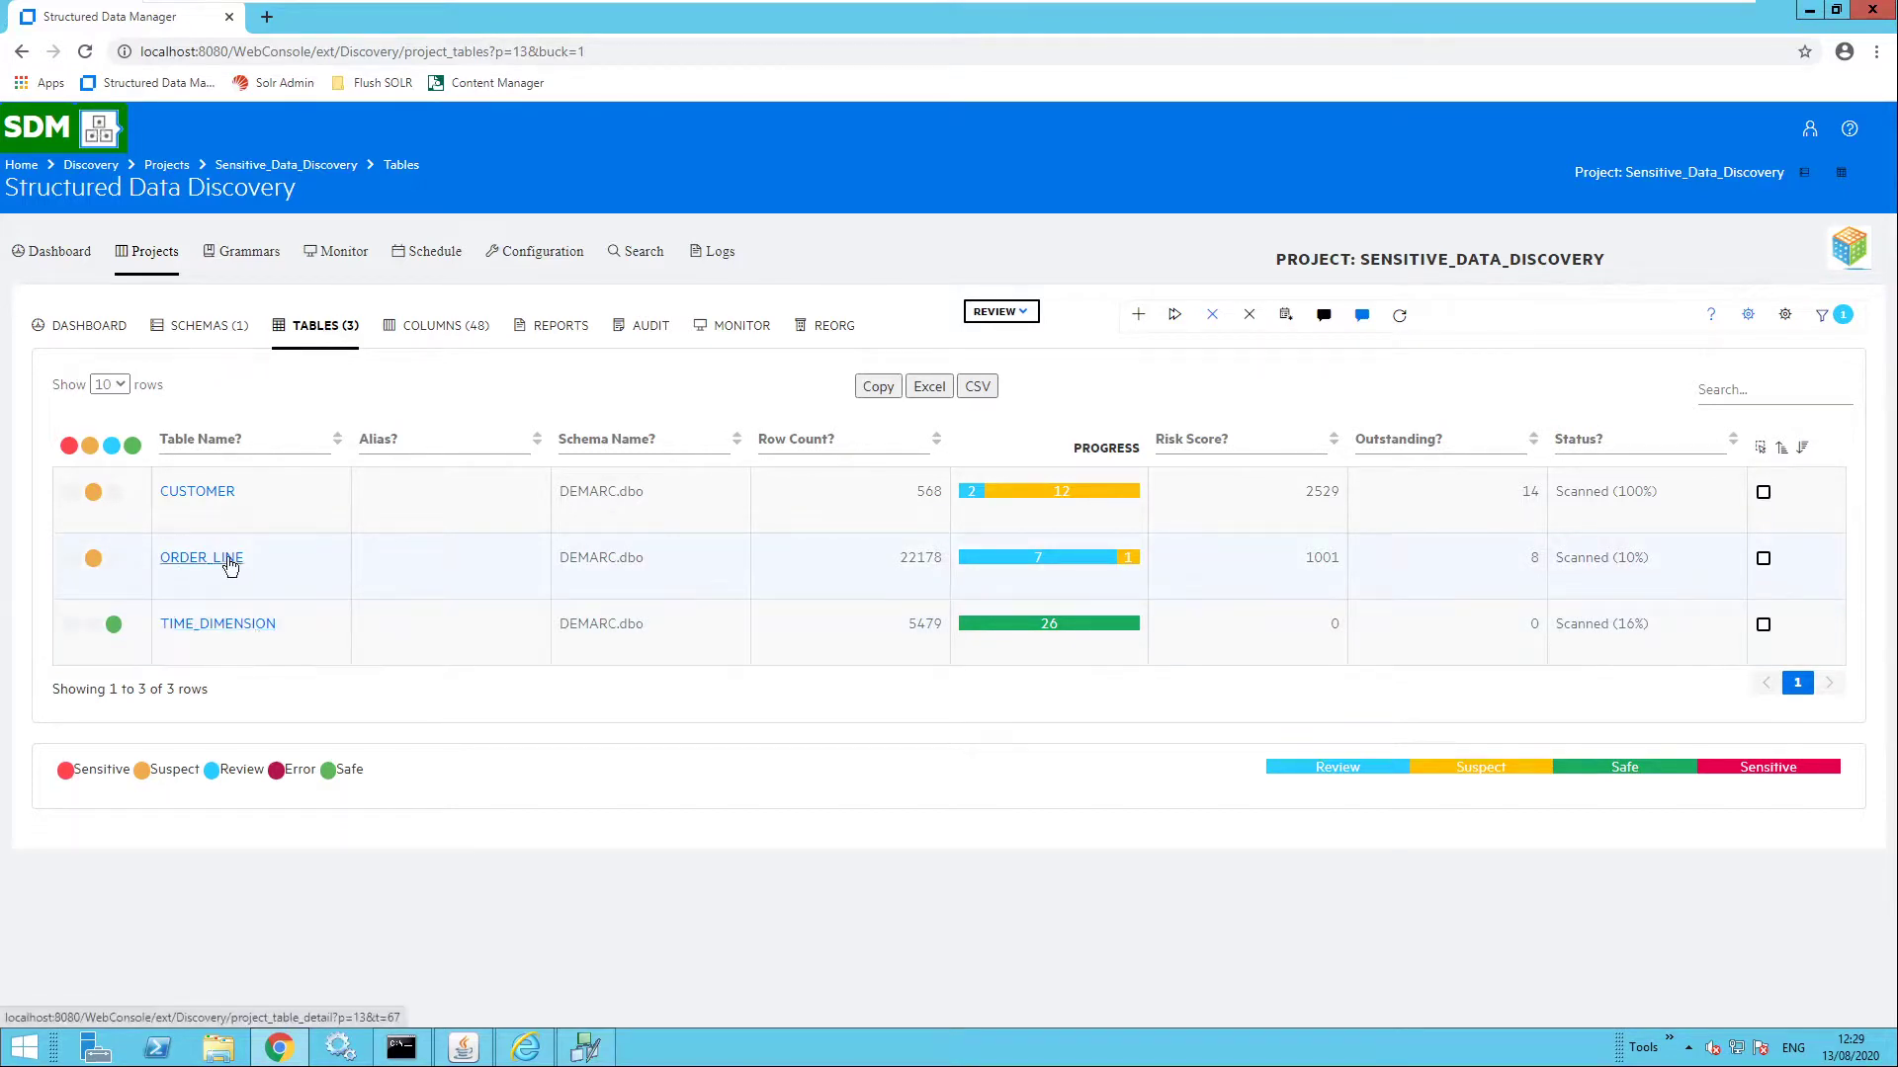
{"action": "left_click", "coordinate": [211, 502]}
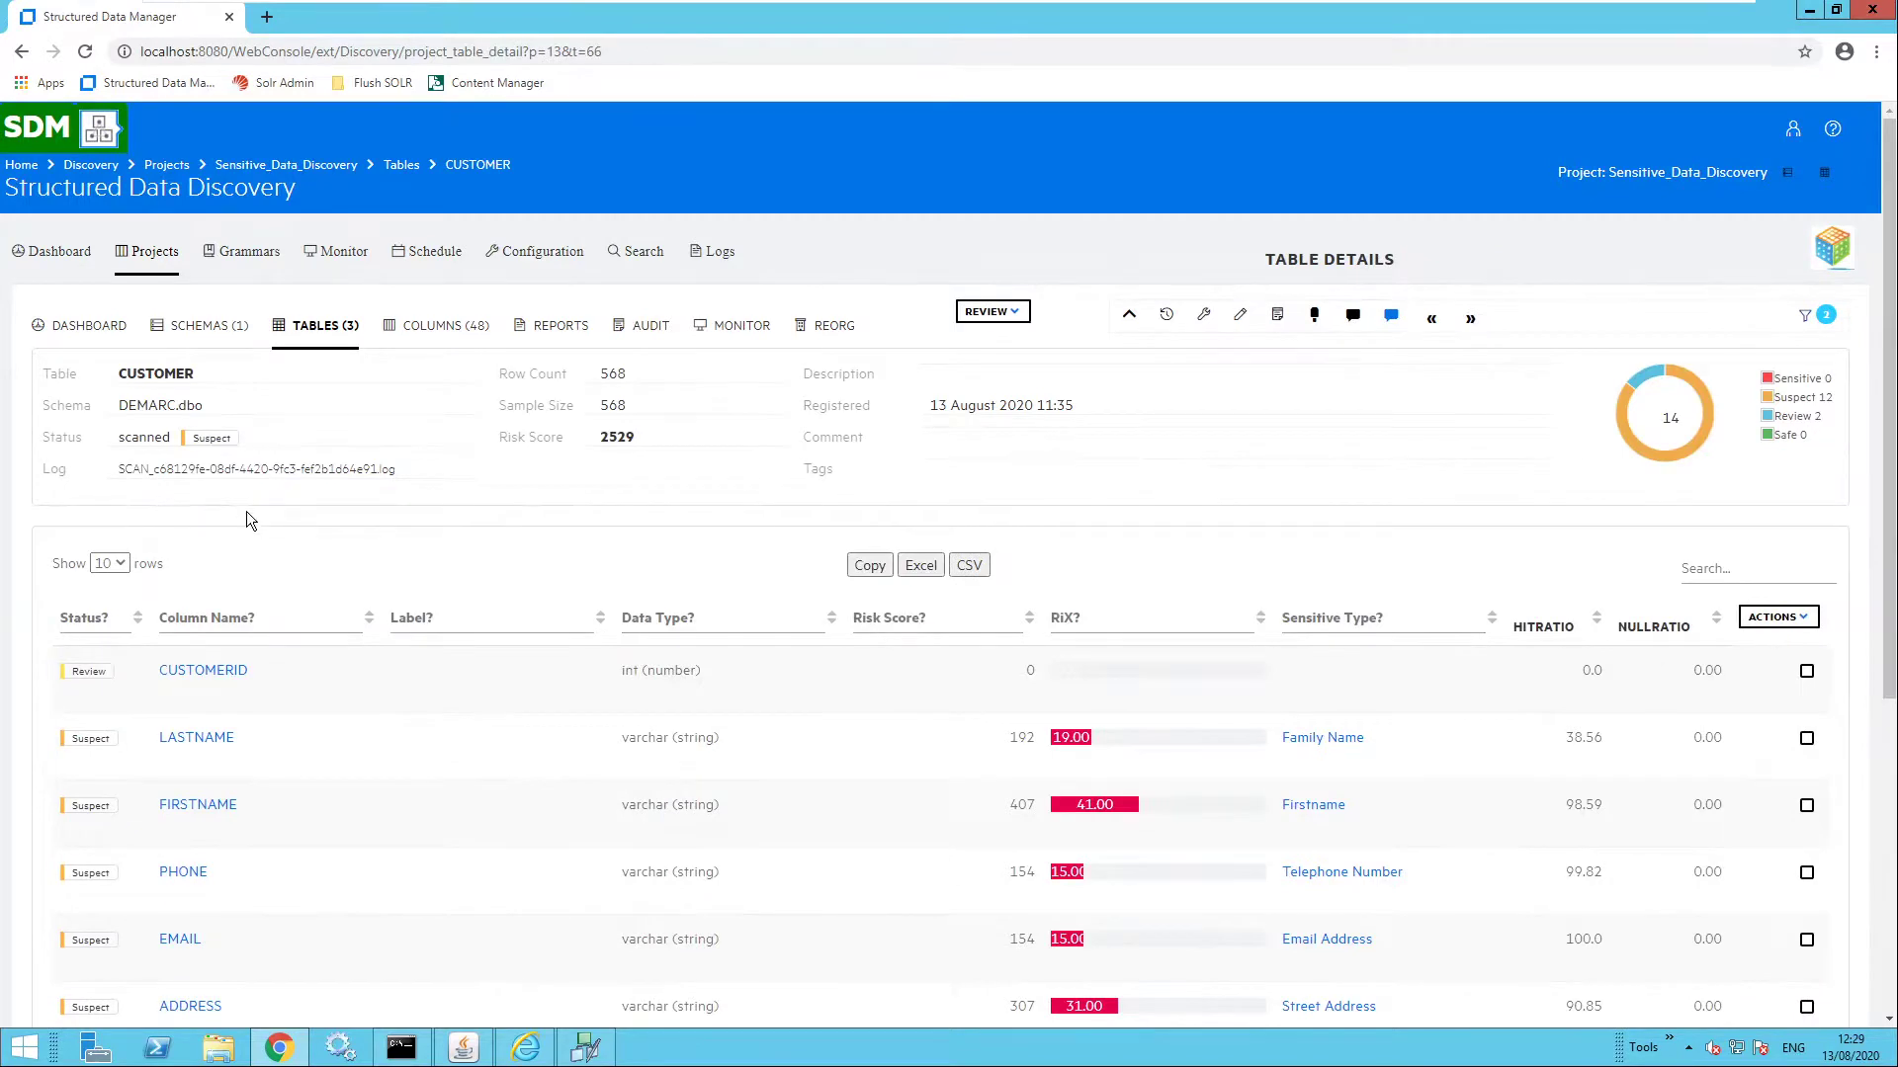
{"action": "scroll", "coordinate": [246, 512], "scroll_direction": "down", "scroll_amount": 2}
{"action": "left_click", "coordinate": [117, 369]}
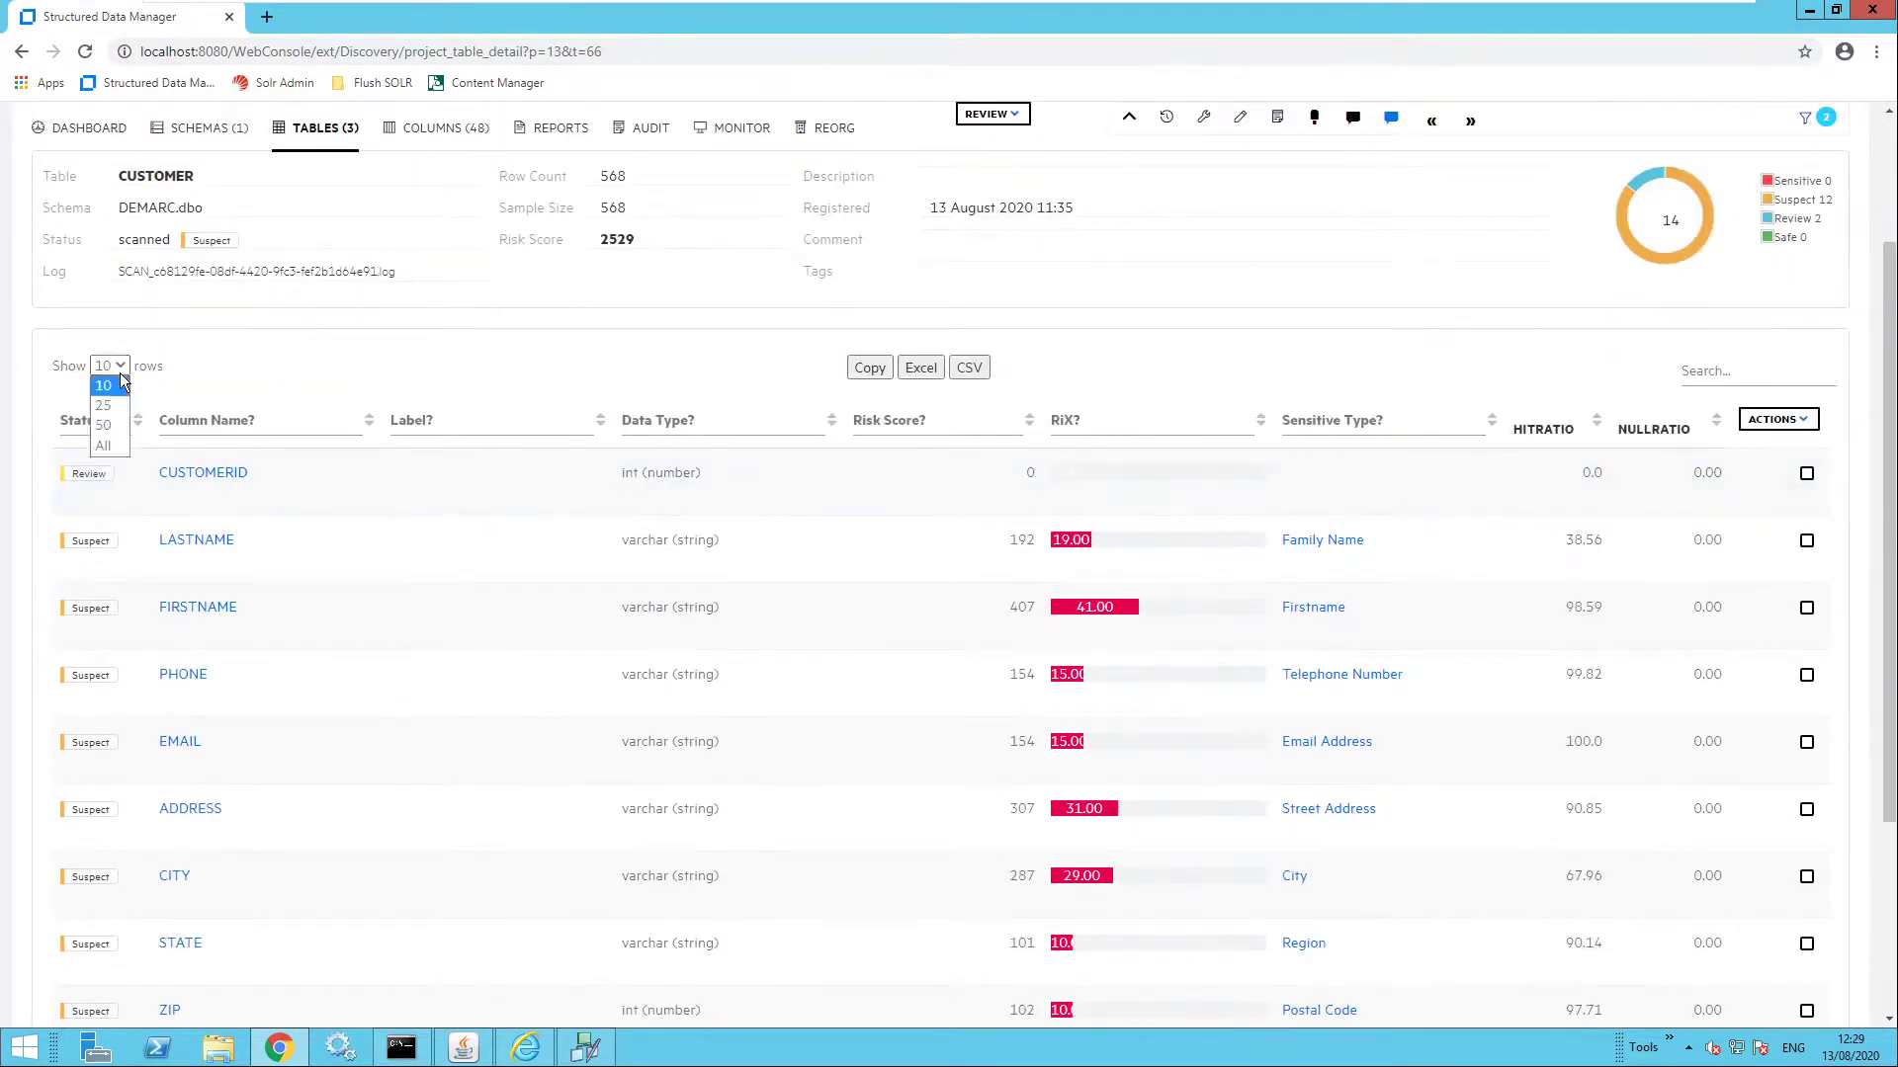
{"action": "left_click", "coordinate": [108, 450]}
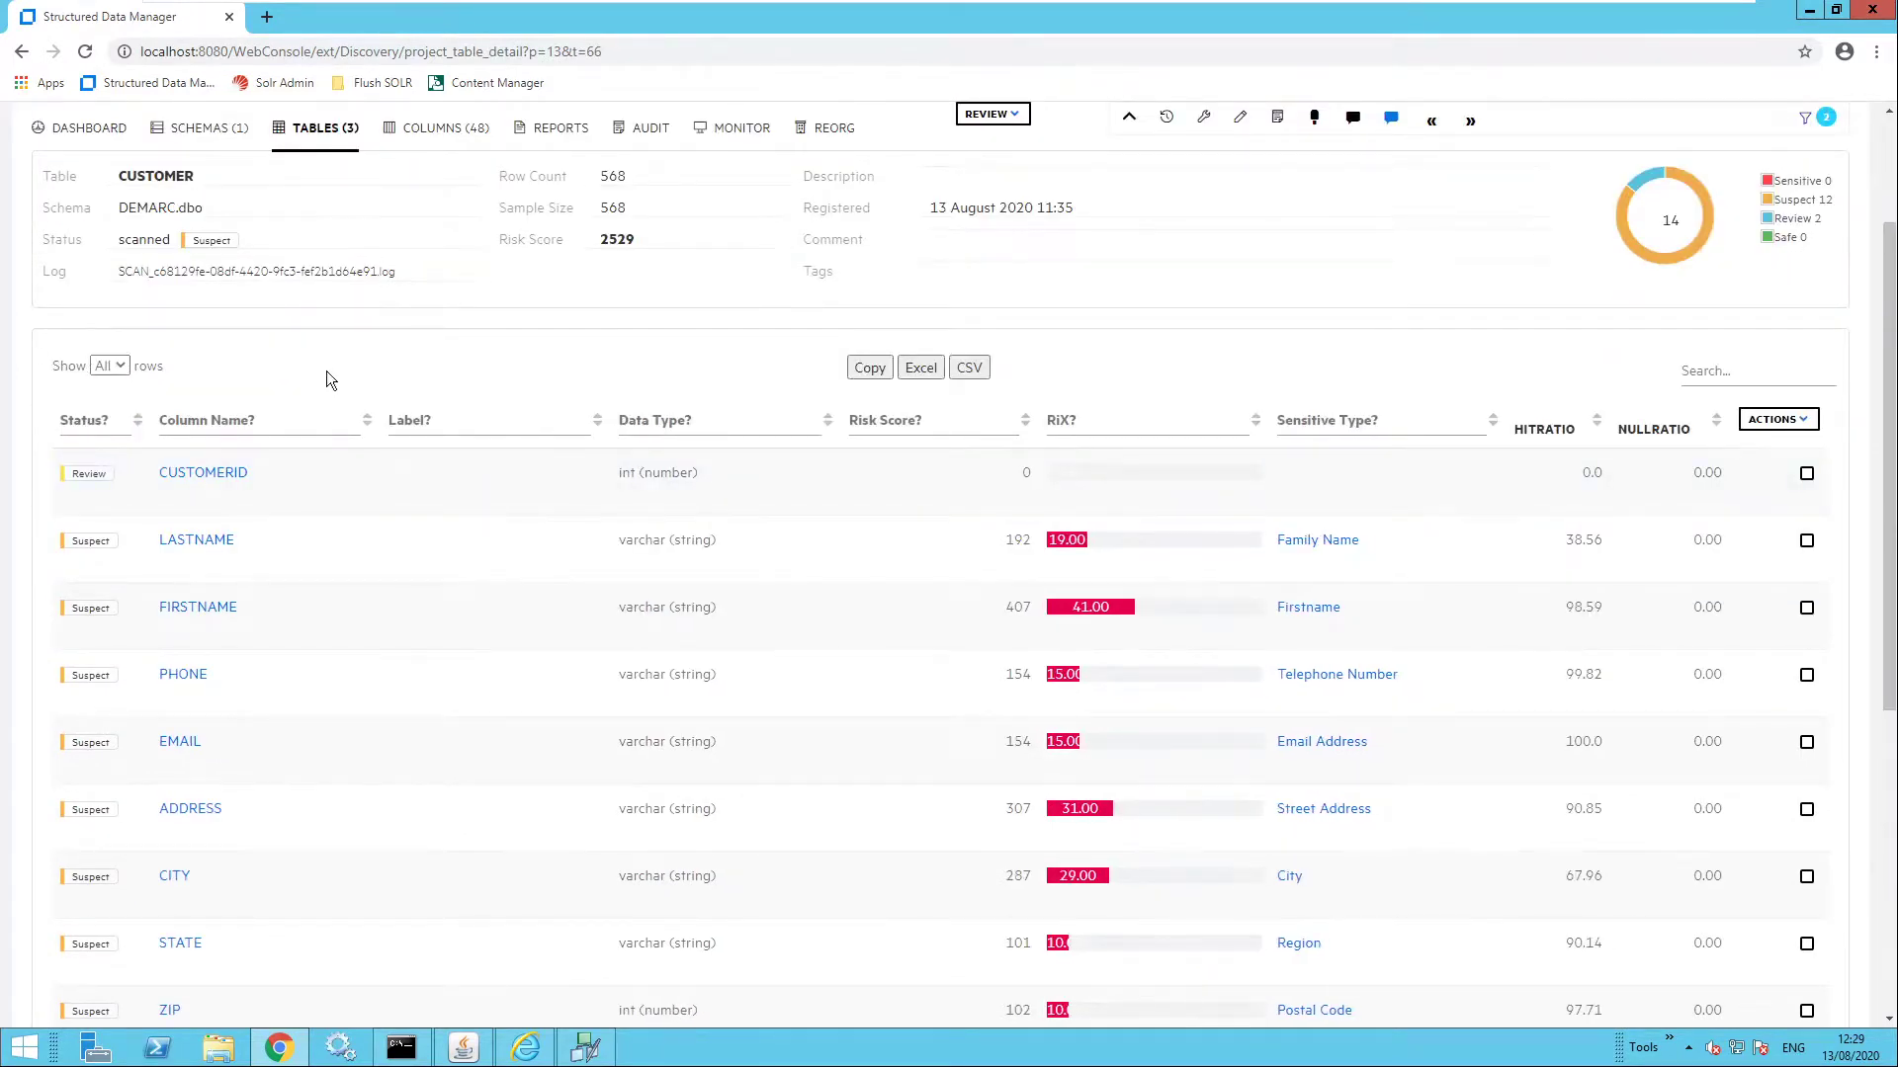
- Point out CUSTOMERID's Review status, then open the LASTNAME column's details
{"action": "scroll", "coordinate": [328, 370], "scroll_direction": "down", "scroll_amount": 2}
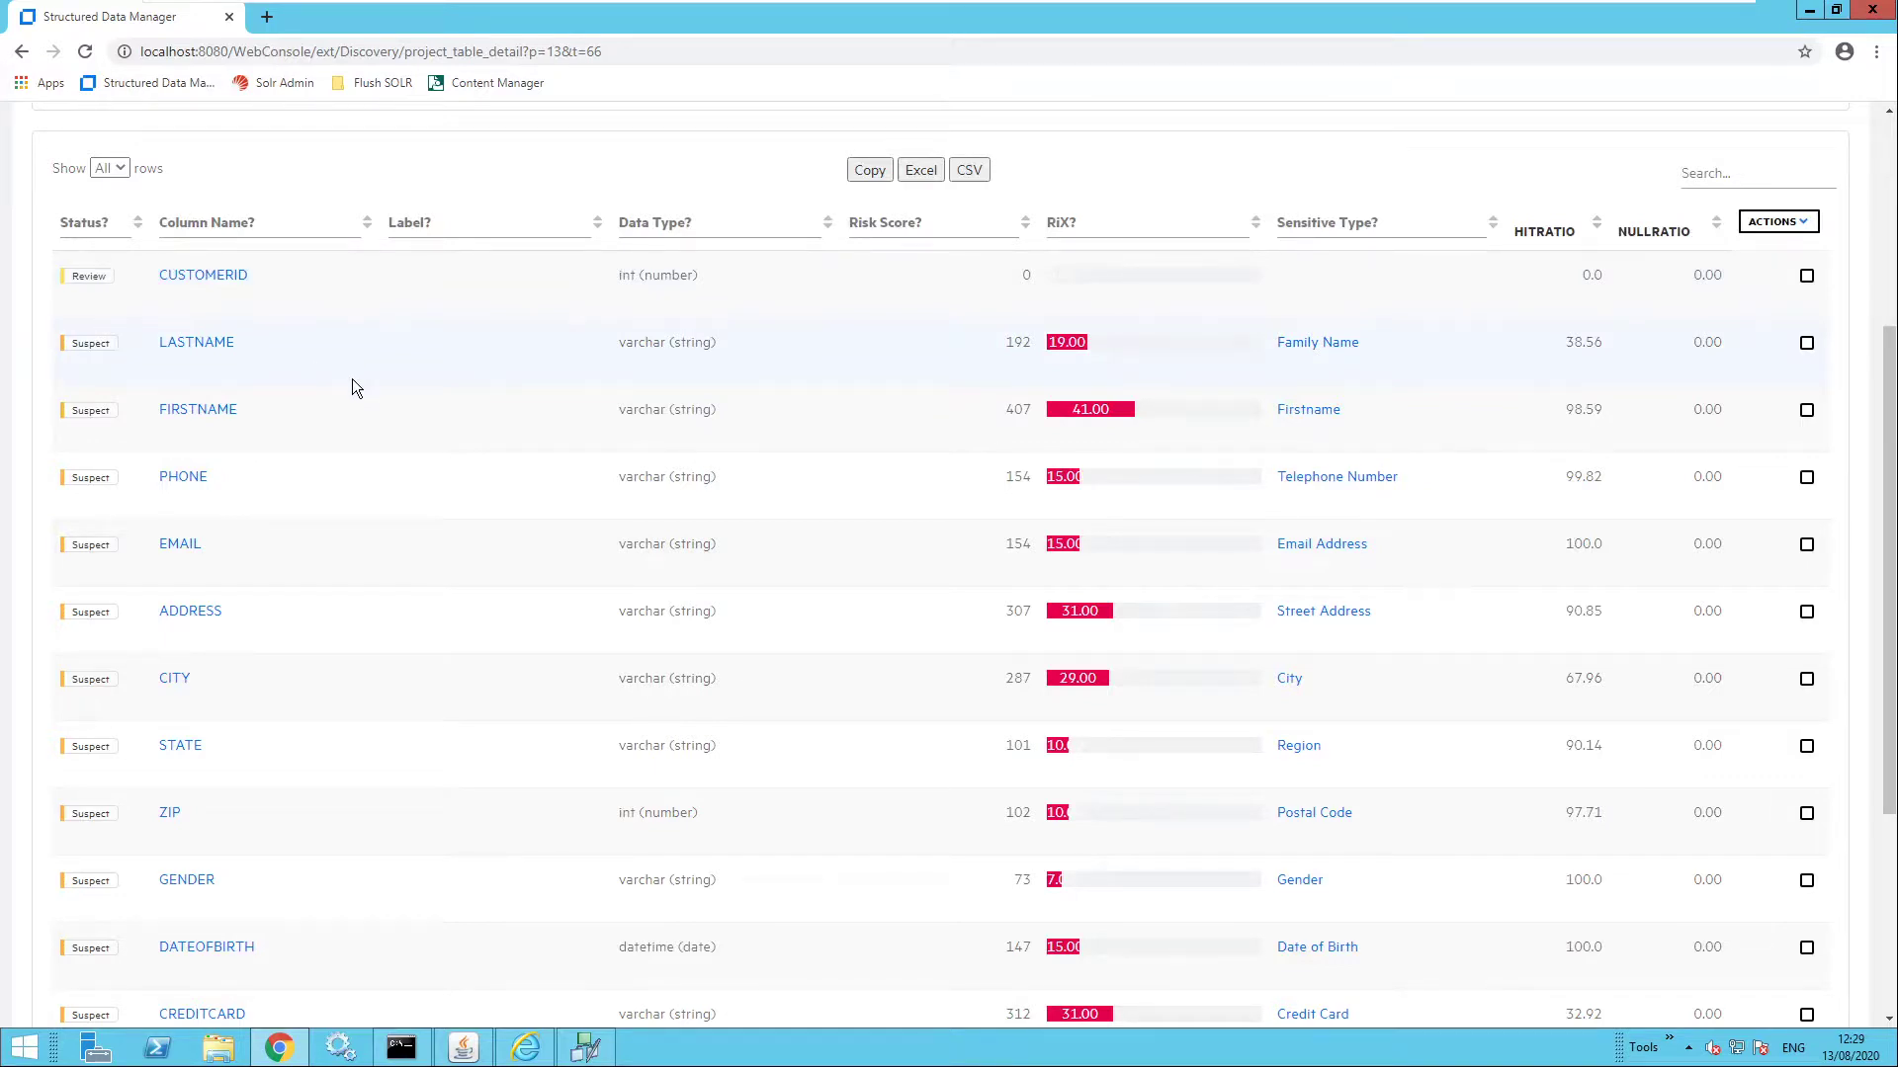
{"action": "scroll", "coordinate": [352, 385], "scroll_direction": "down", "scroll_amount": 3}
{"action": "scroll", "coordinate": [352, 385], "scroll_direction": "up", "scroll_amount": 3}
{"action": "double_click", "coordinate": [91, 277]}
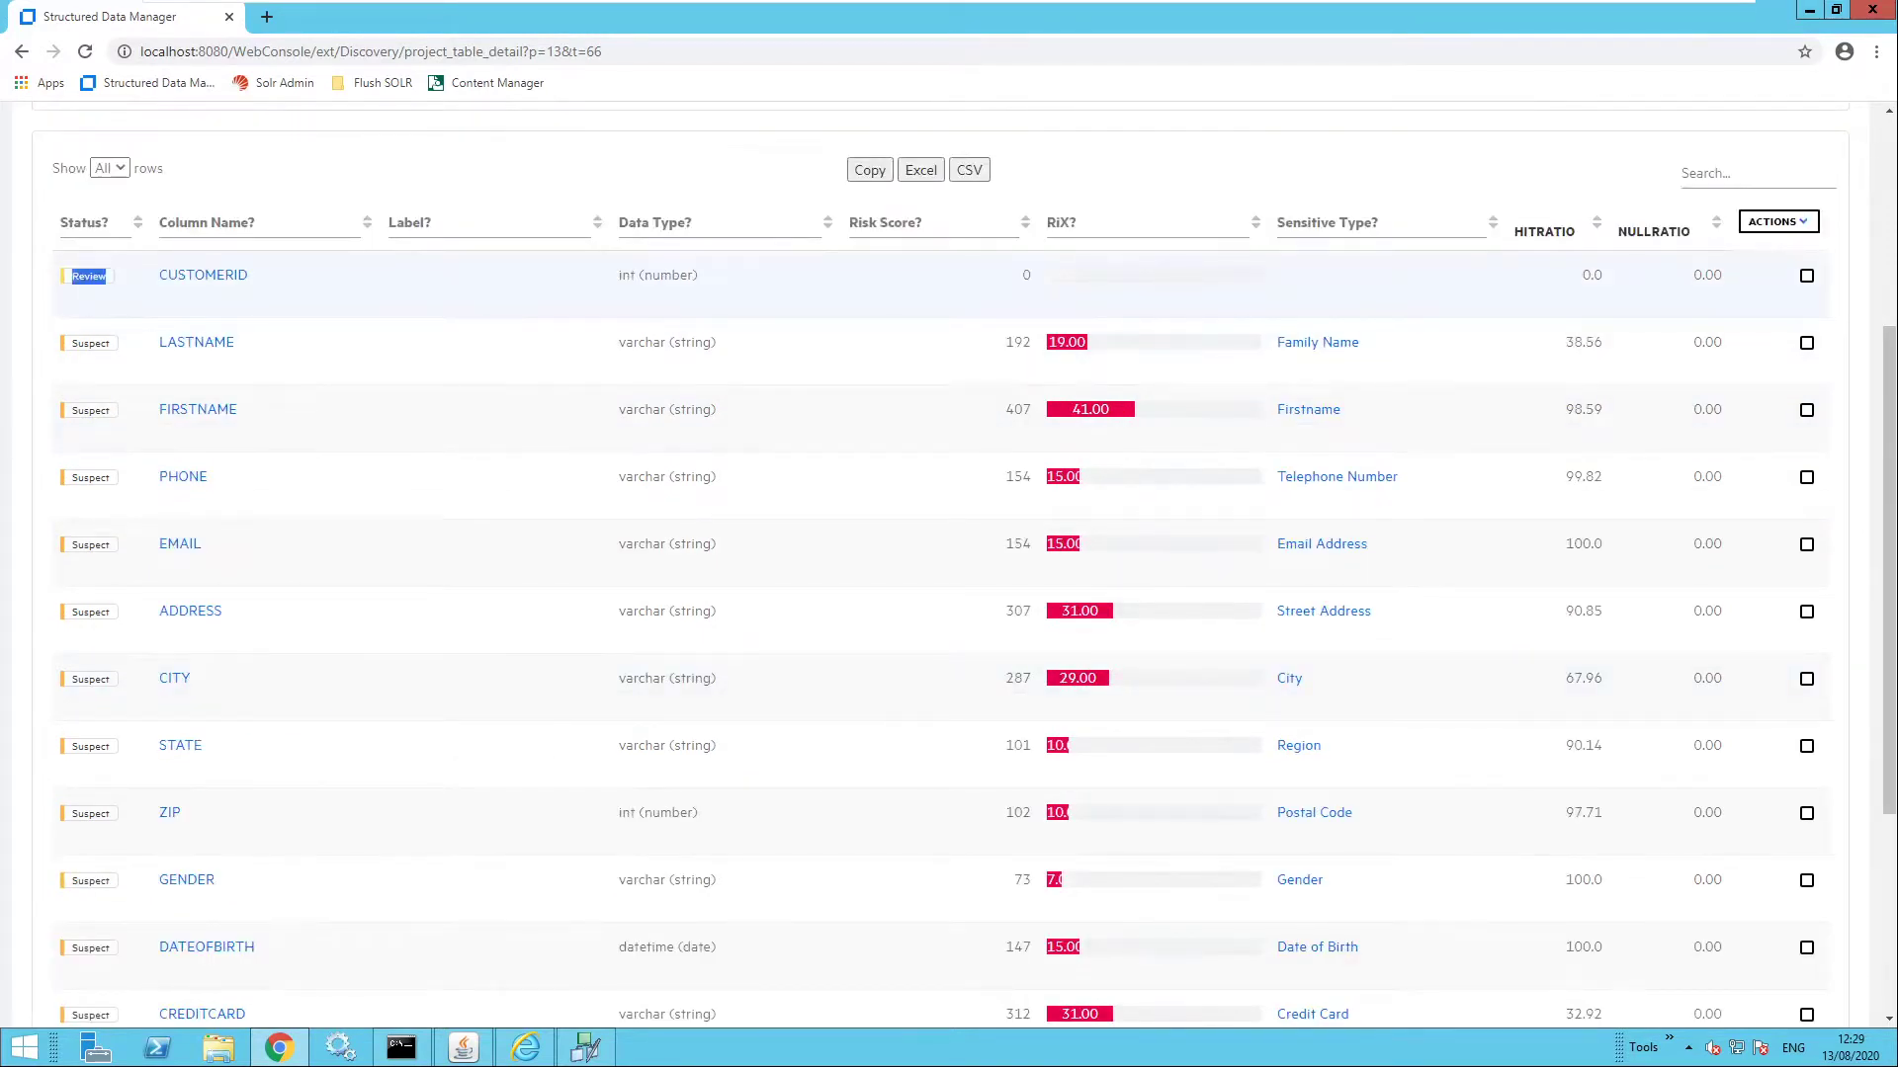
{"action": "left_click", "coordinate": [1299, 280]}
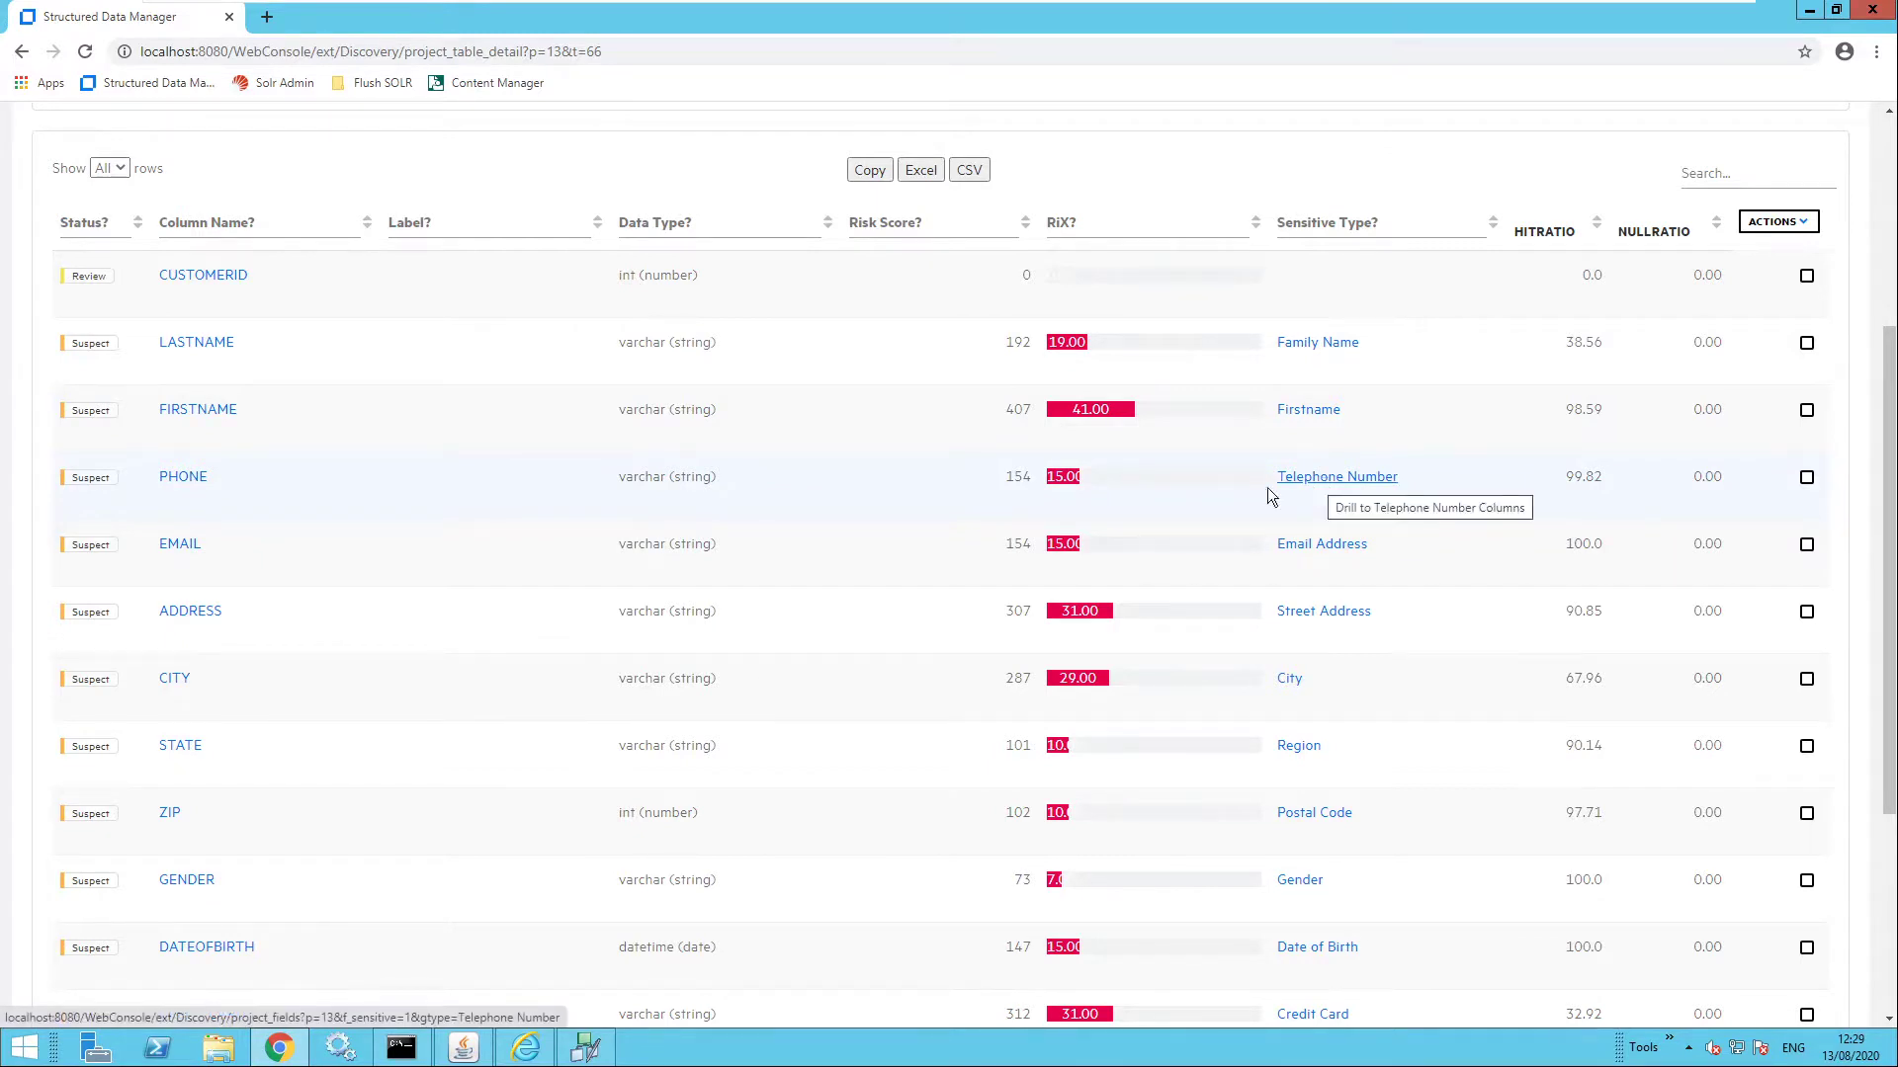
{"action": "left_click", "coordinate": [198, 343]}
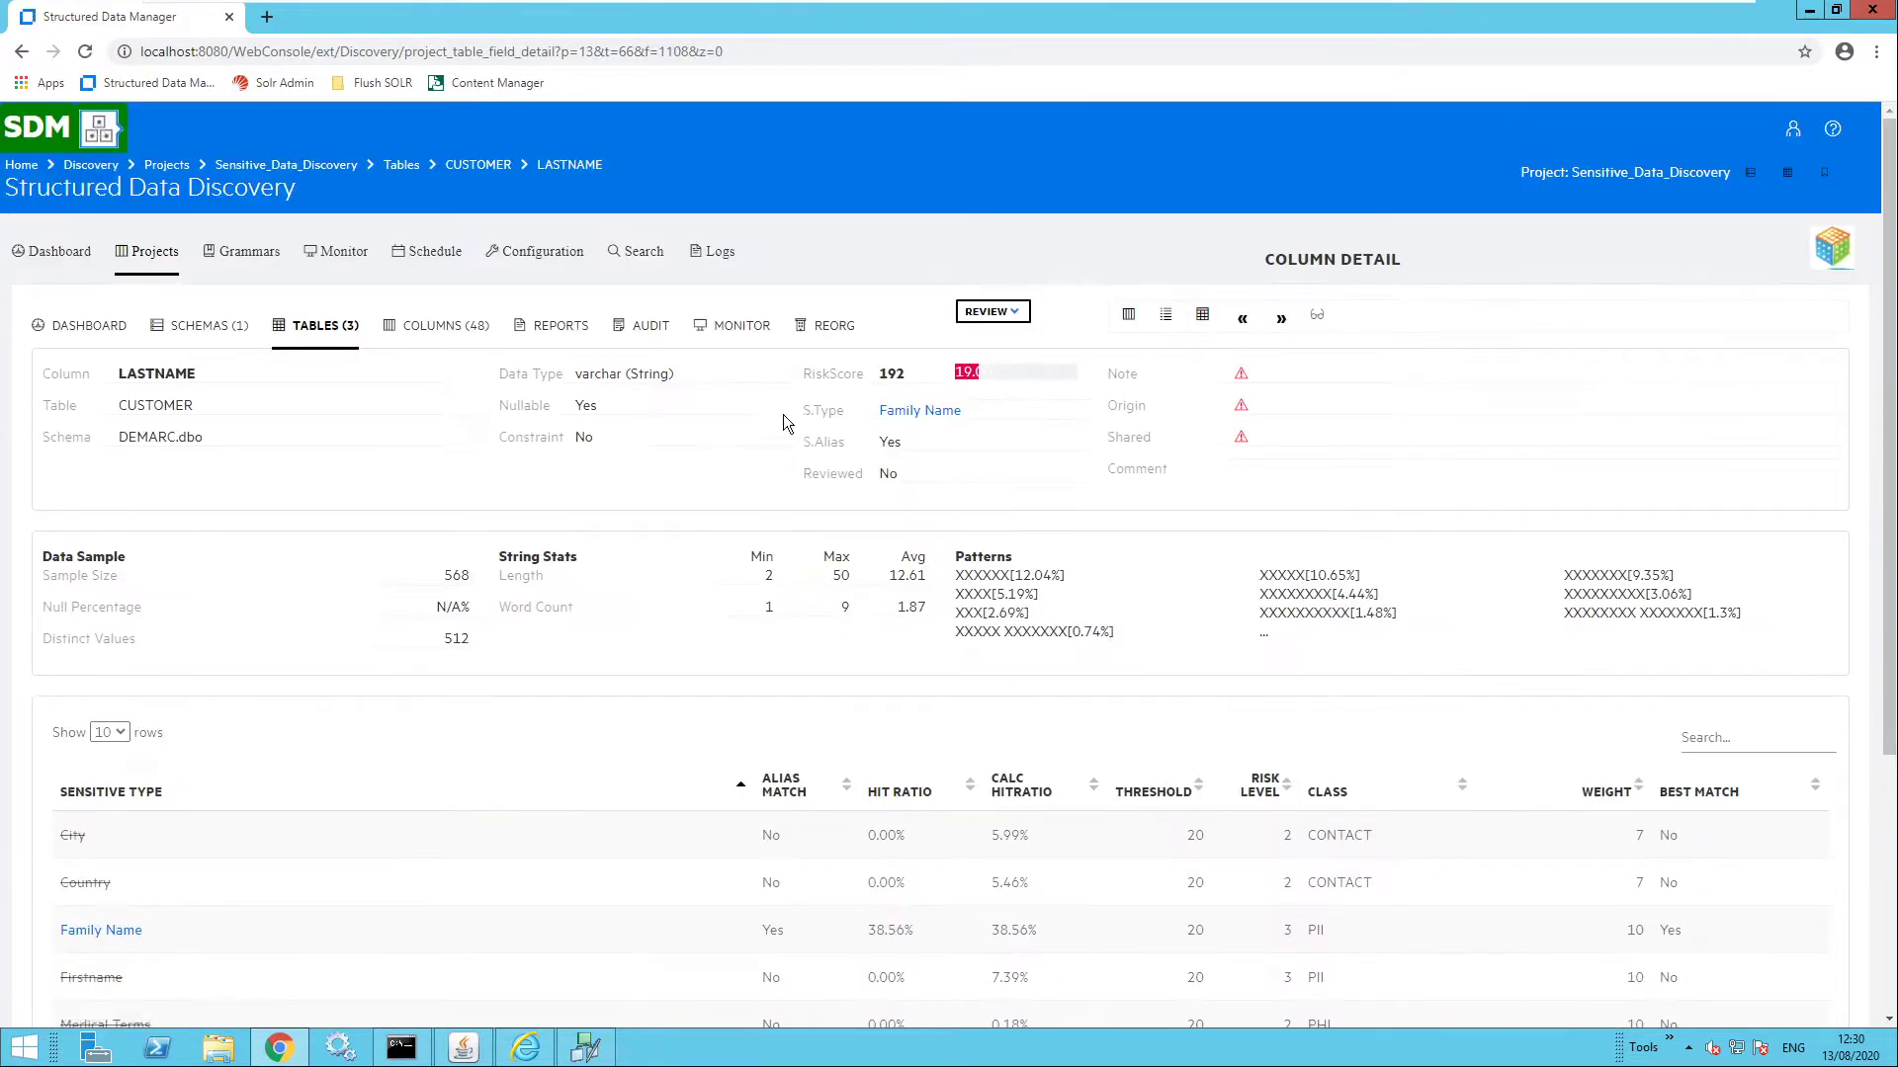
- Highlight LASTNAME's Family Name sensitive type and scroll through its 8 candidate types
{"action": "left_click_drag", "start_coordinate": [803, 413], "coordinate": [942, 413]}
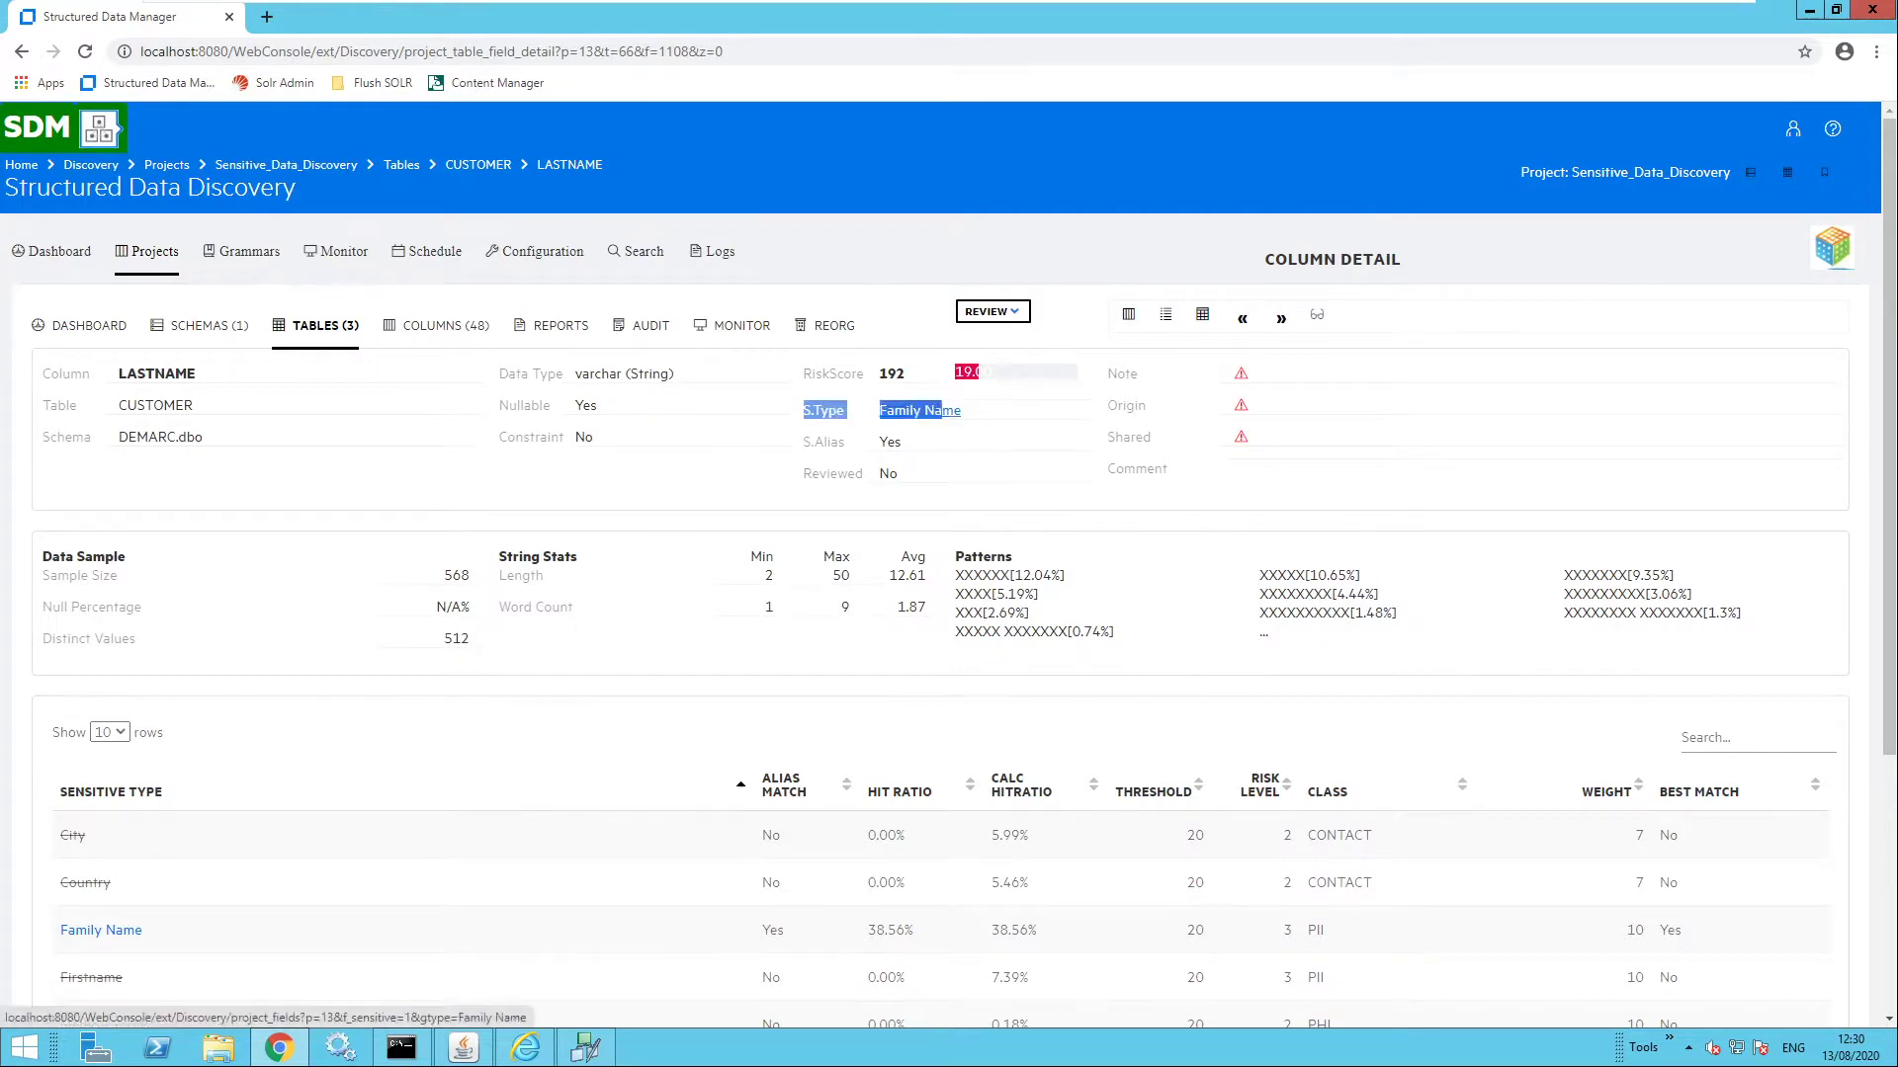
{"action": "left_click", "coordinate": [986, 427]}
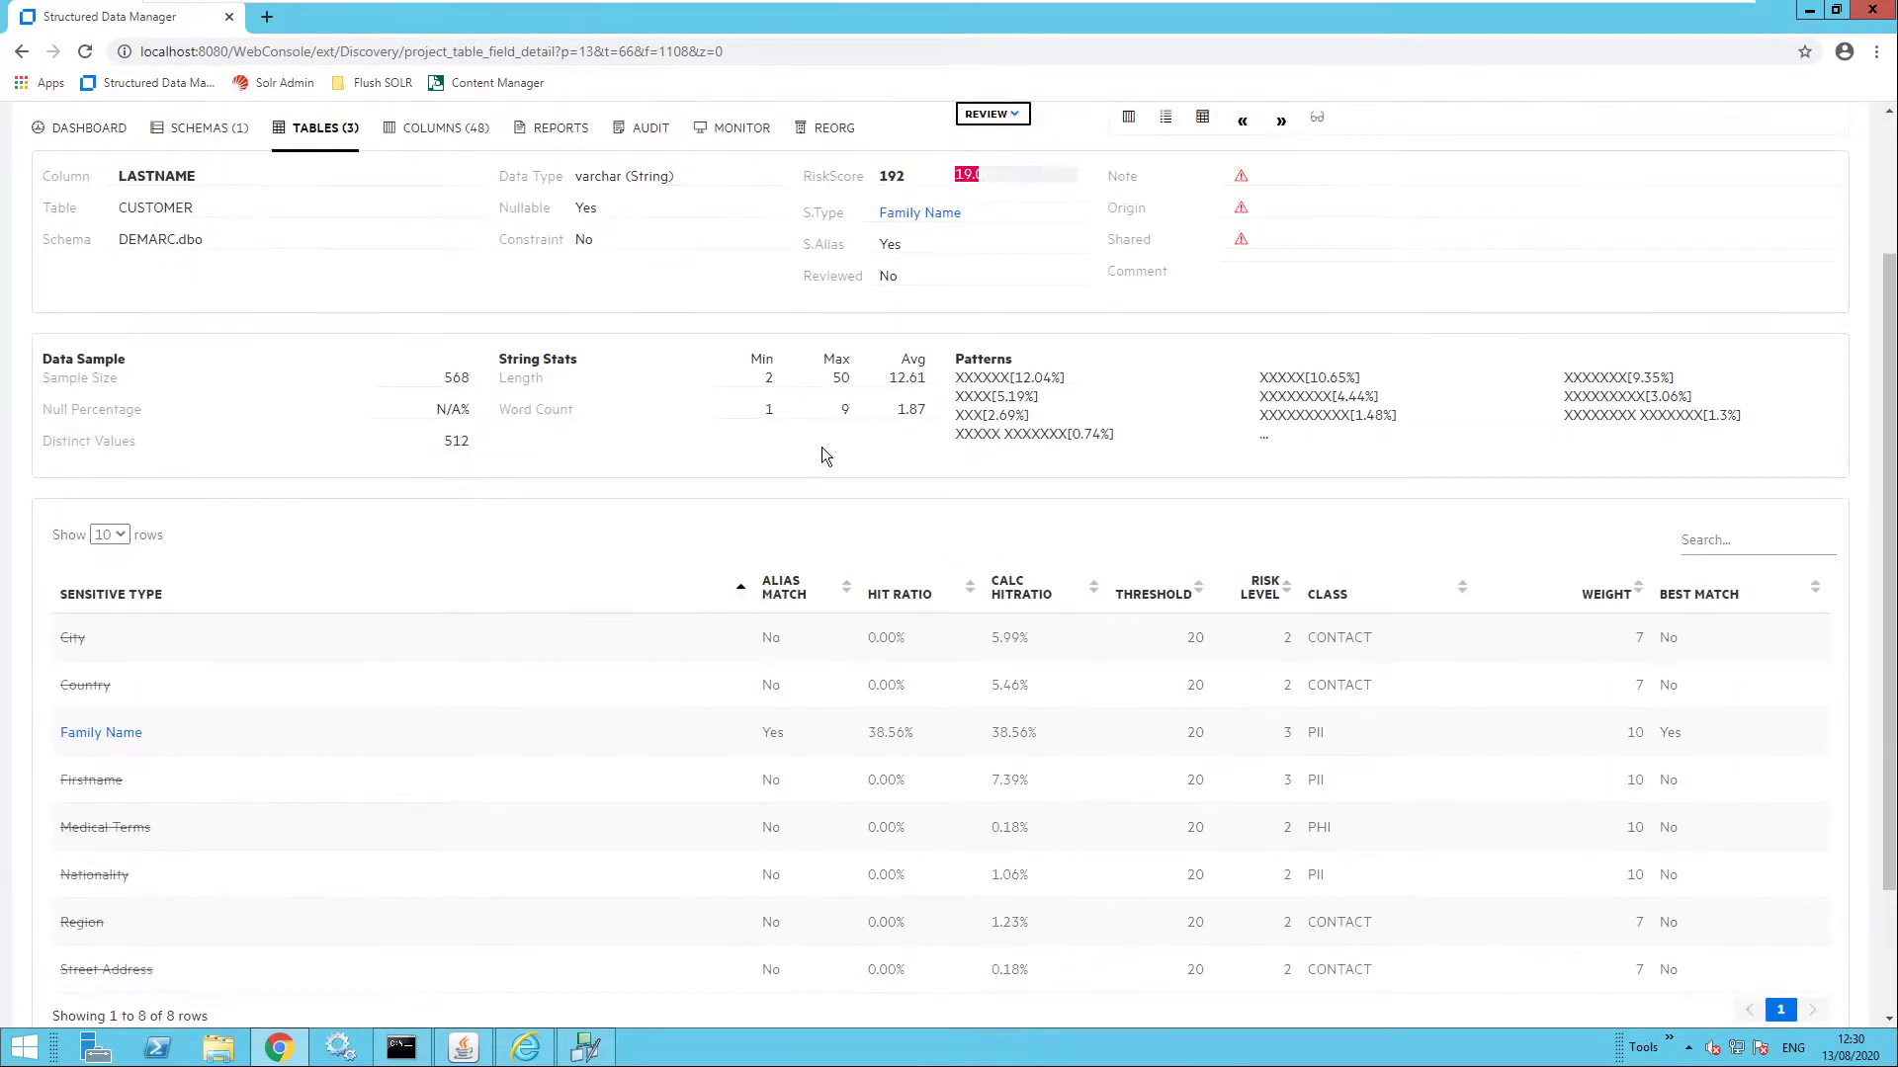
{"action": "scroll", "coordinate": [823, 445], "scroll_direction": "down", "scroll_amount": 4}
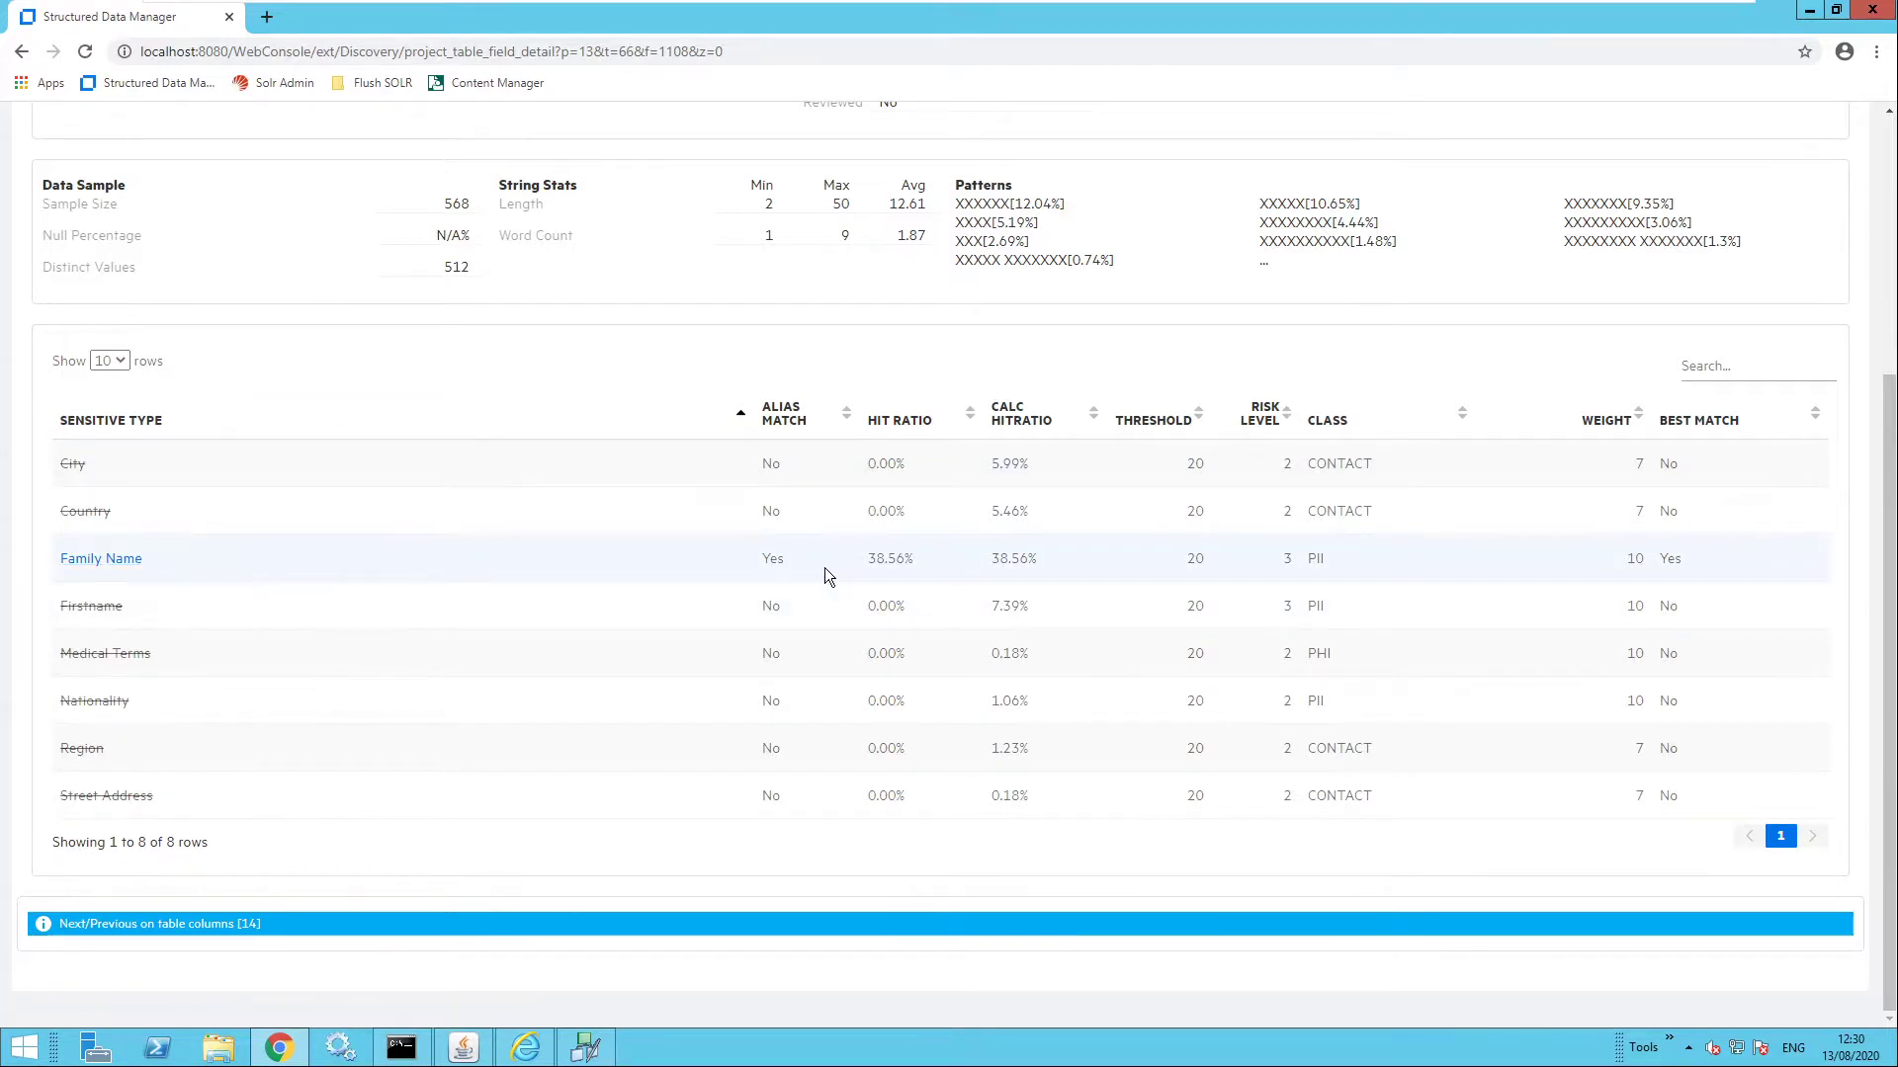
{"action": "scroll", "coordinate": [852, 565], "scroll_direction": "up", "scroll_amount": 4}
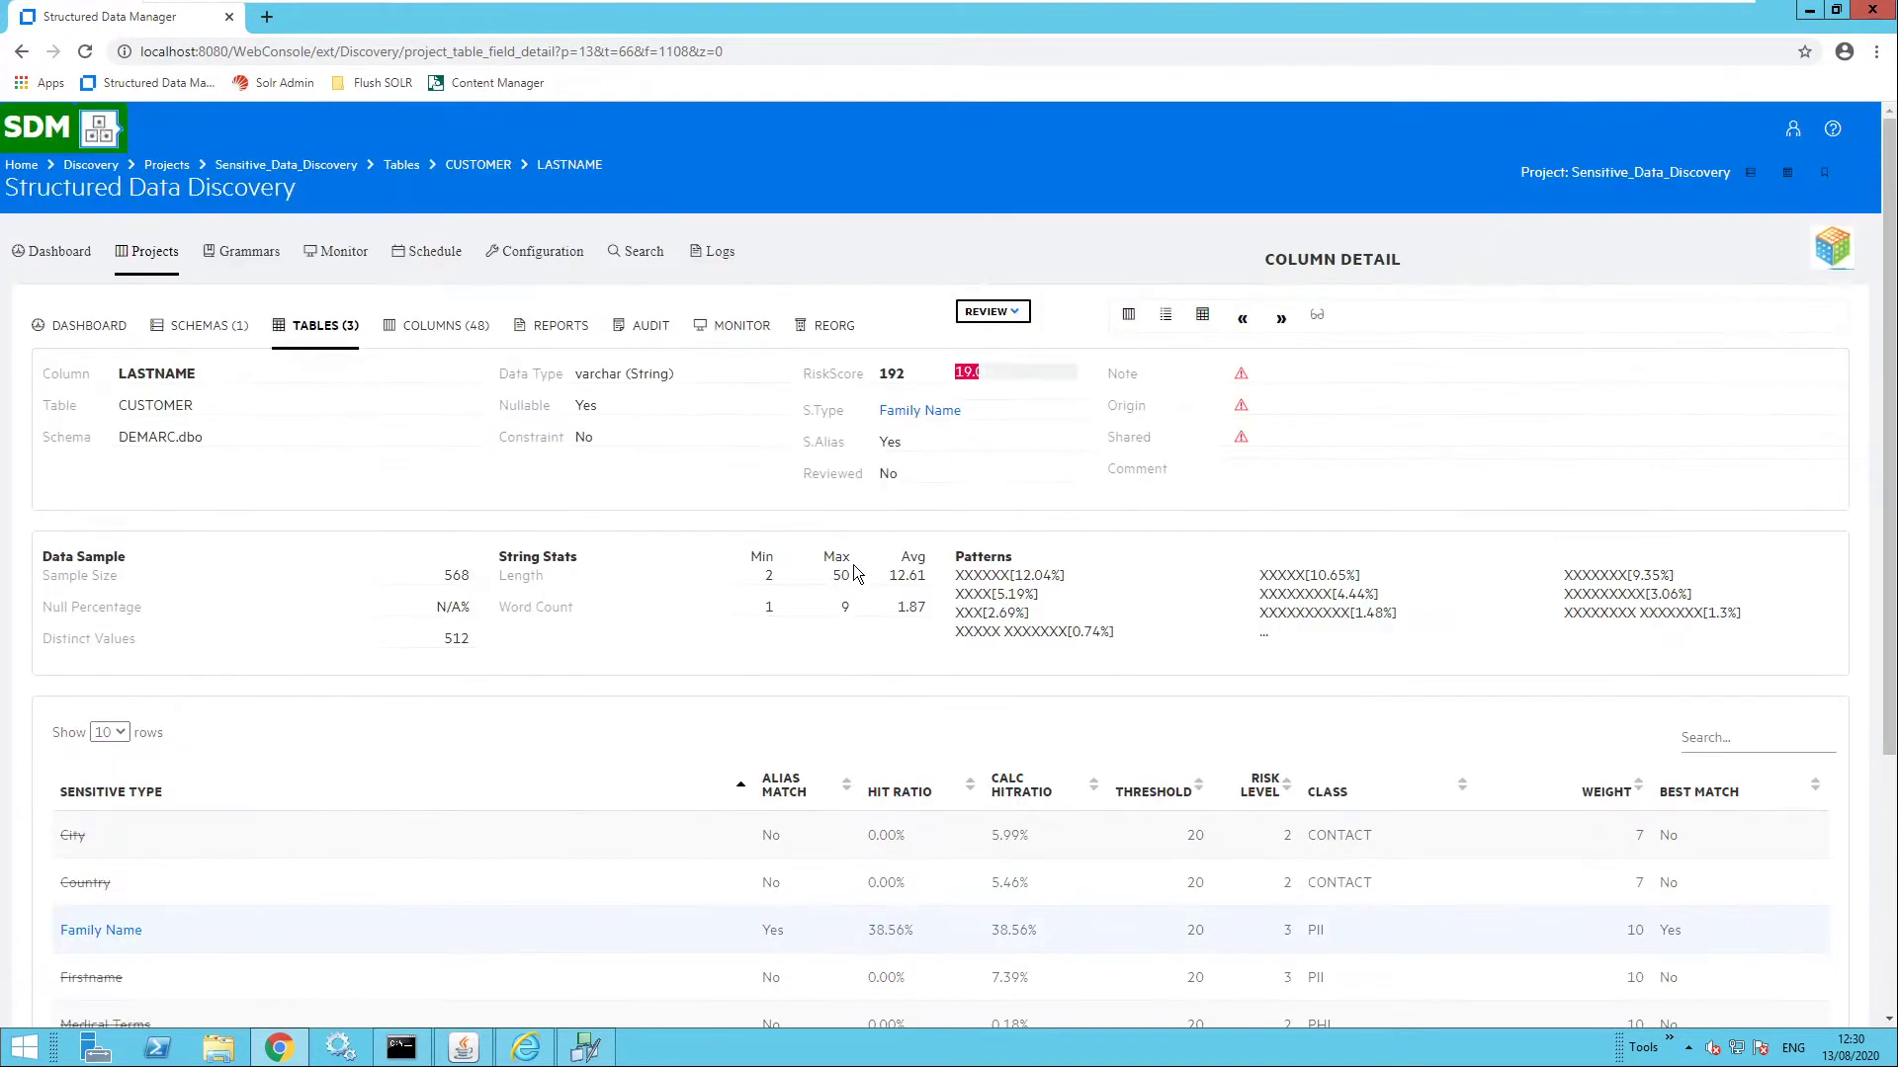
- Save a Confirm review for LASTNAME and return to the CUSTOMER table details
{"action": "left_click", "coordinate": [1013, 314]}
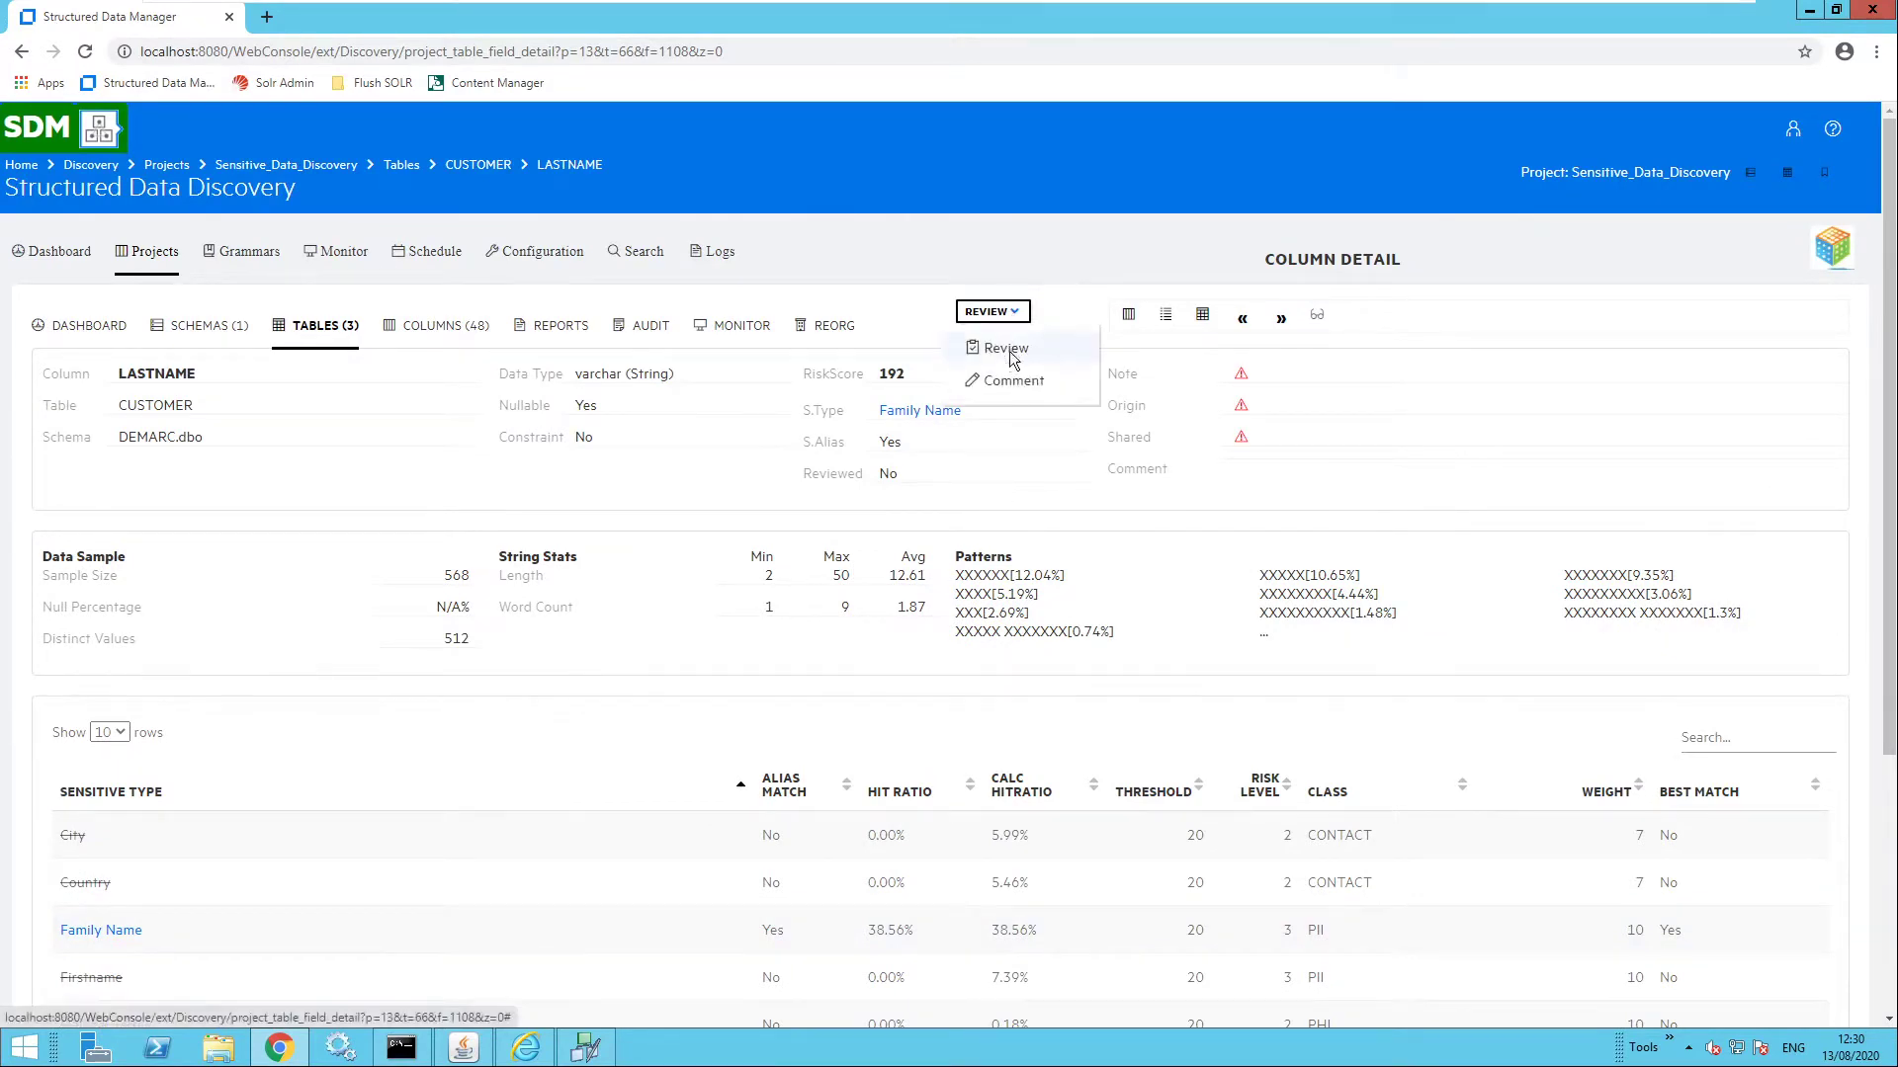
{"action": "left_click", "coordinate": [1010, 353]}
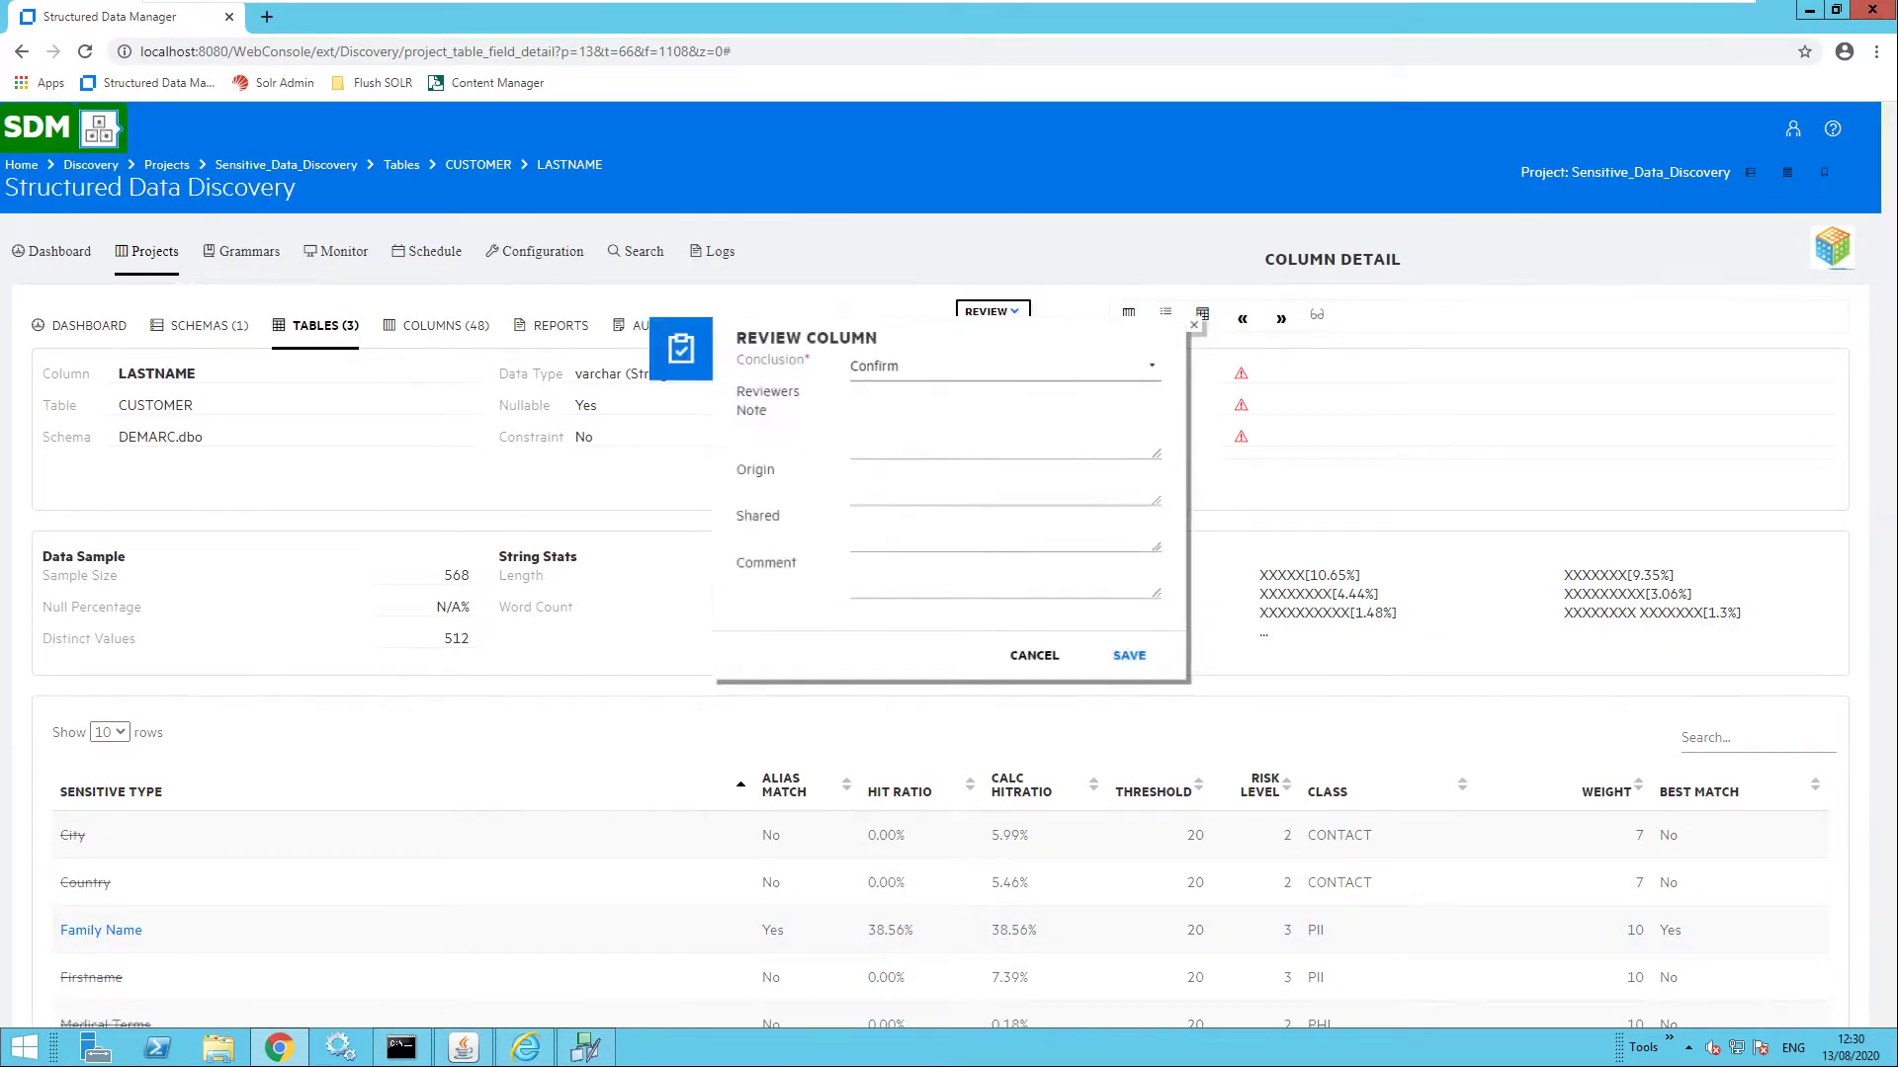
{"action": "left_click", "coordinate": [1128, 660]}
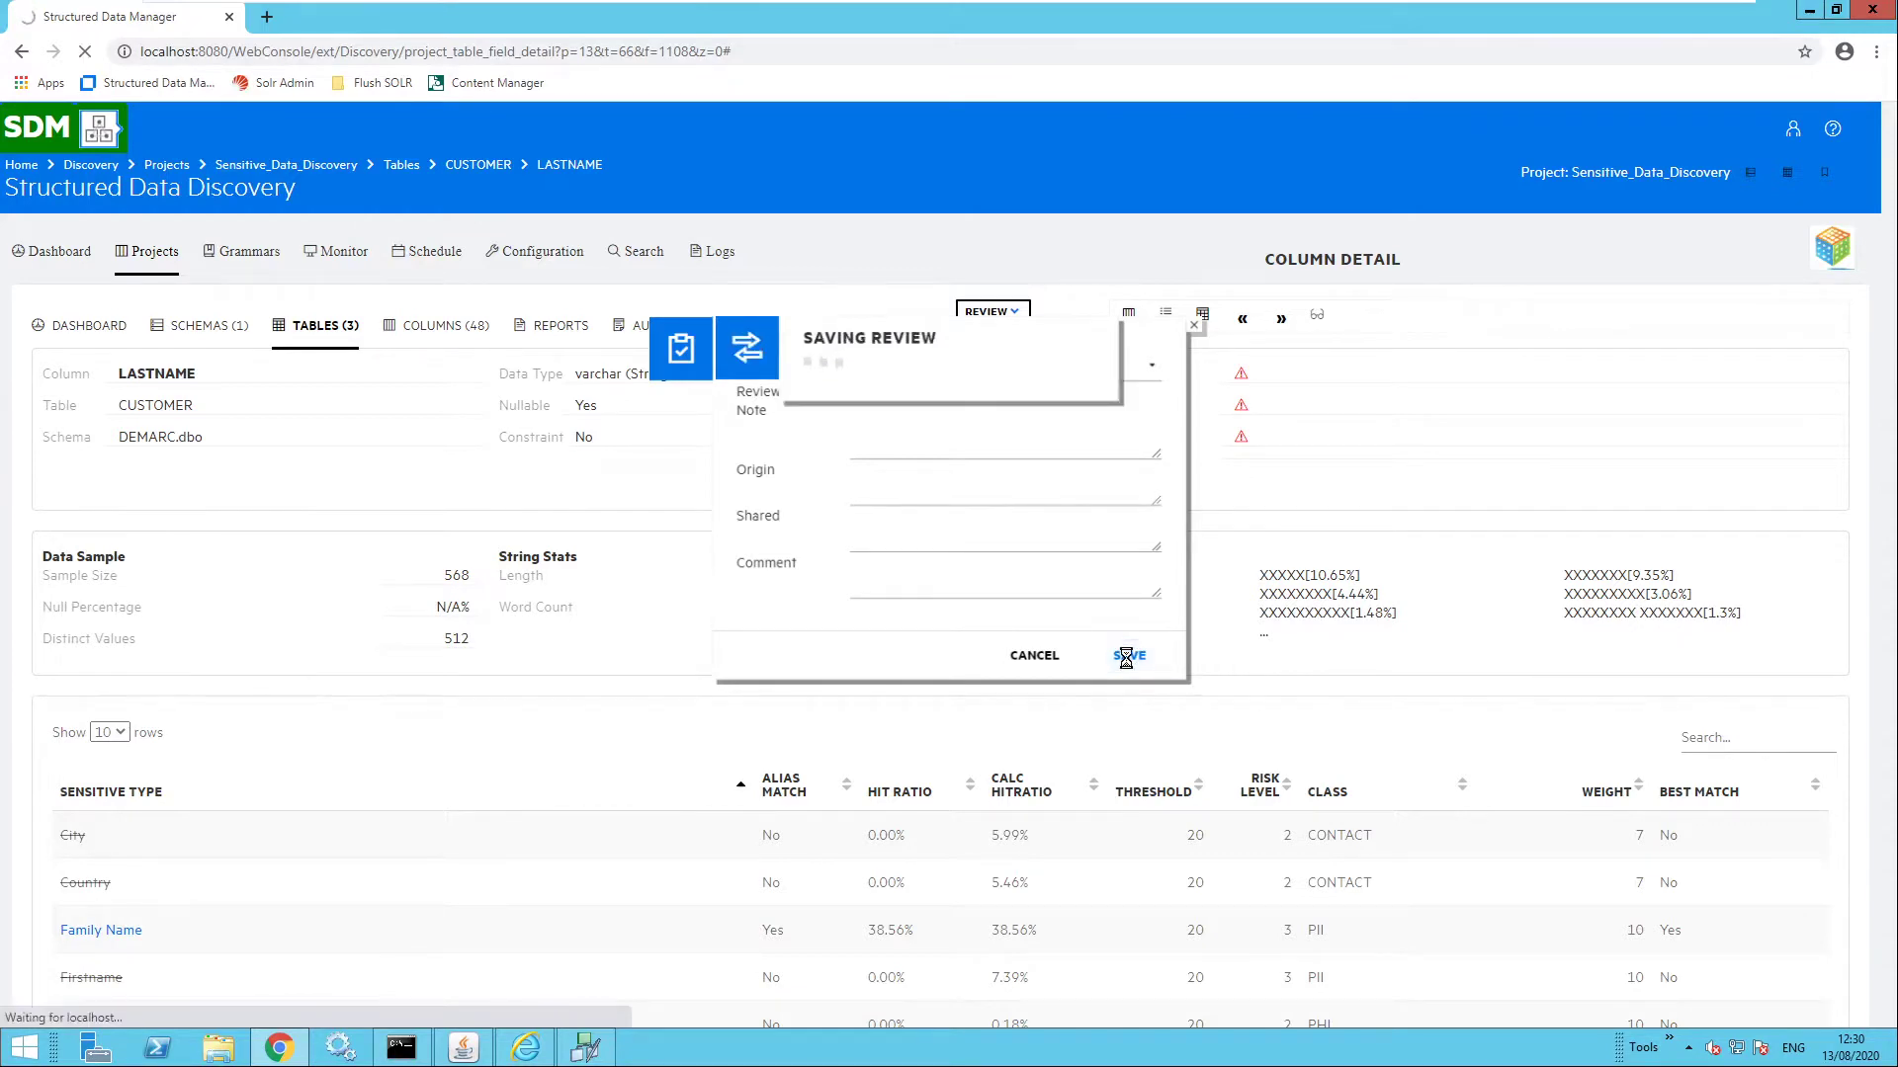
{"action": "left_click", "coordinate": [1204, 319]}
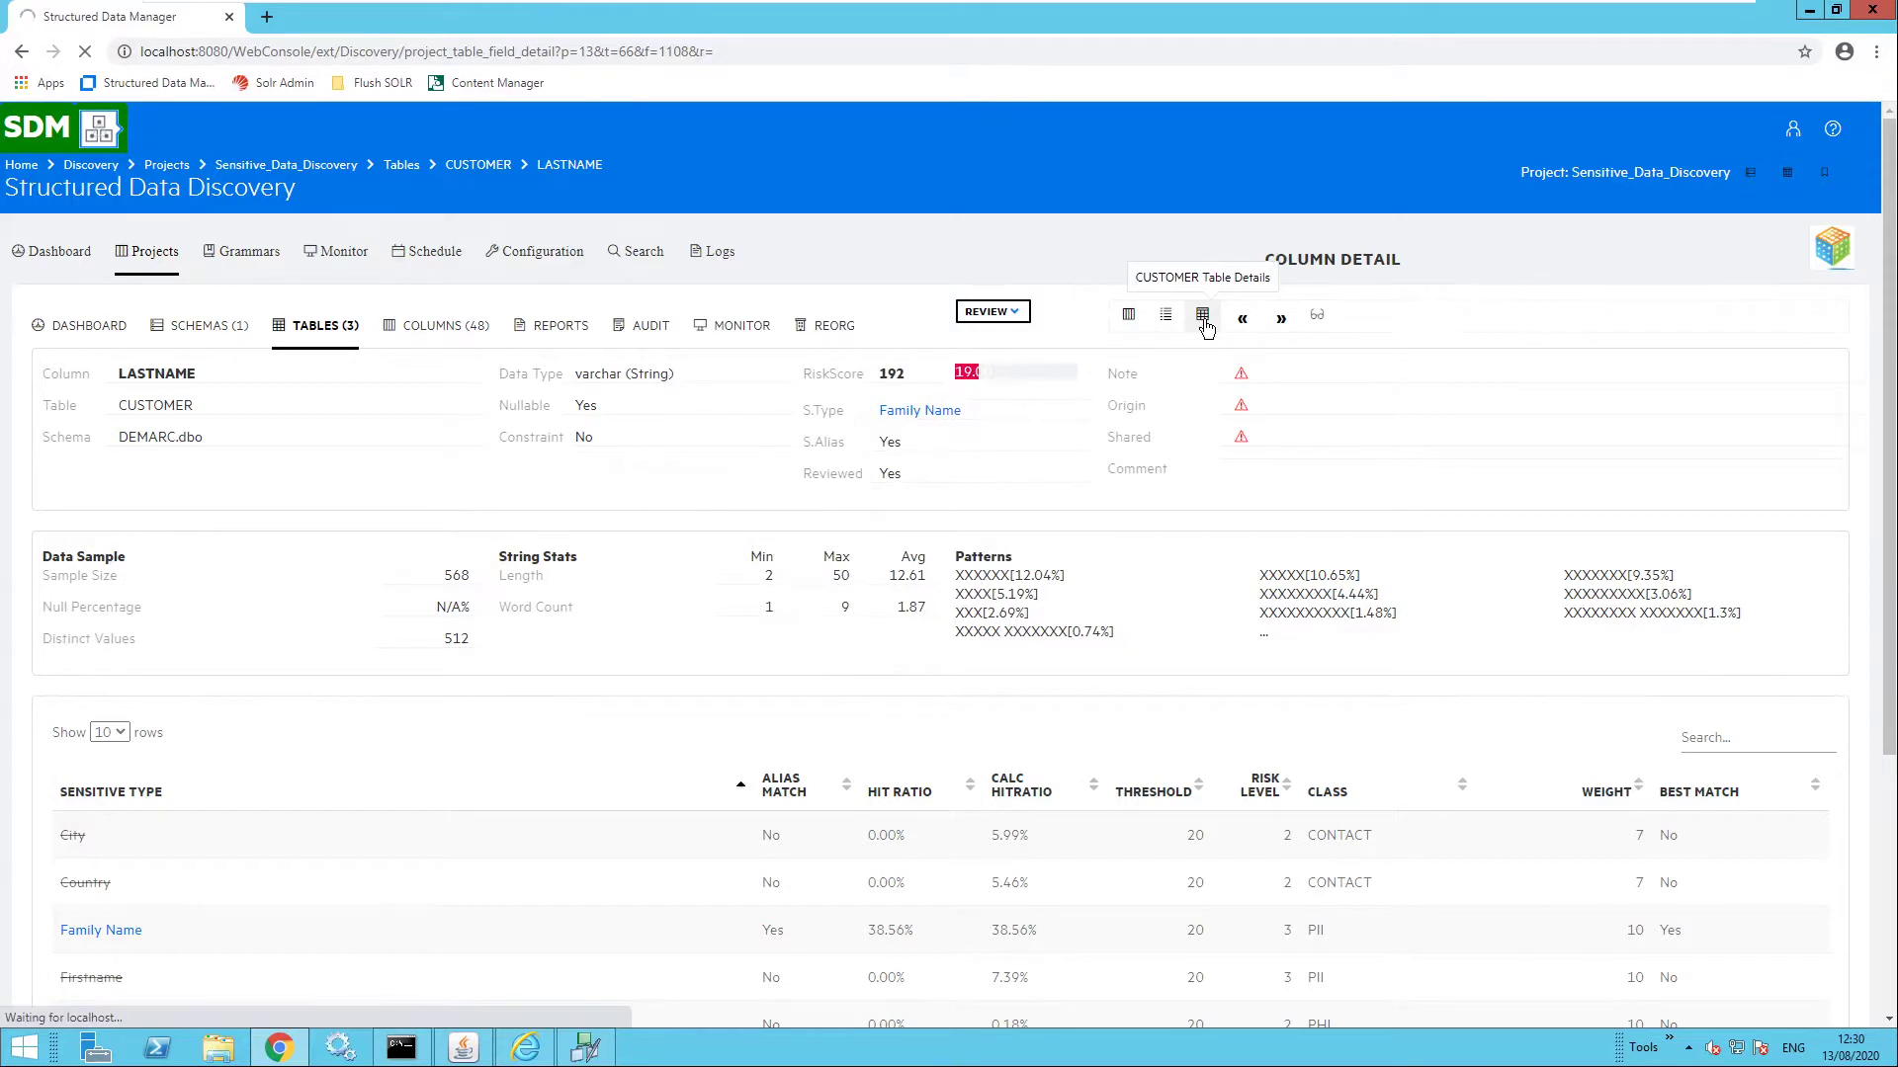
{"action": "scroll", "coordinate": [587, 523], "scroll_direction": "down", "scroll_amount": 1}
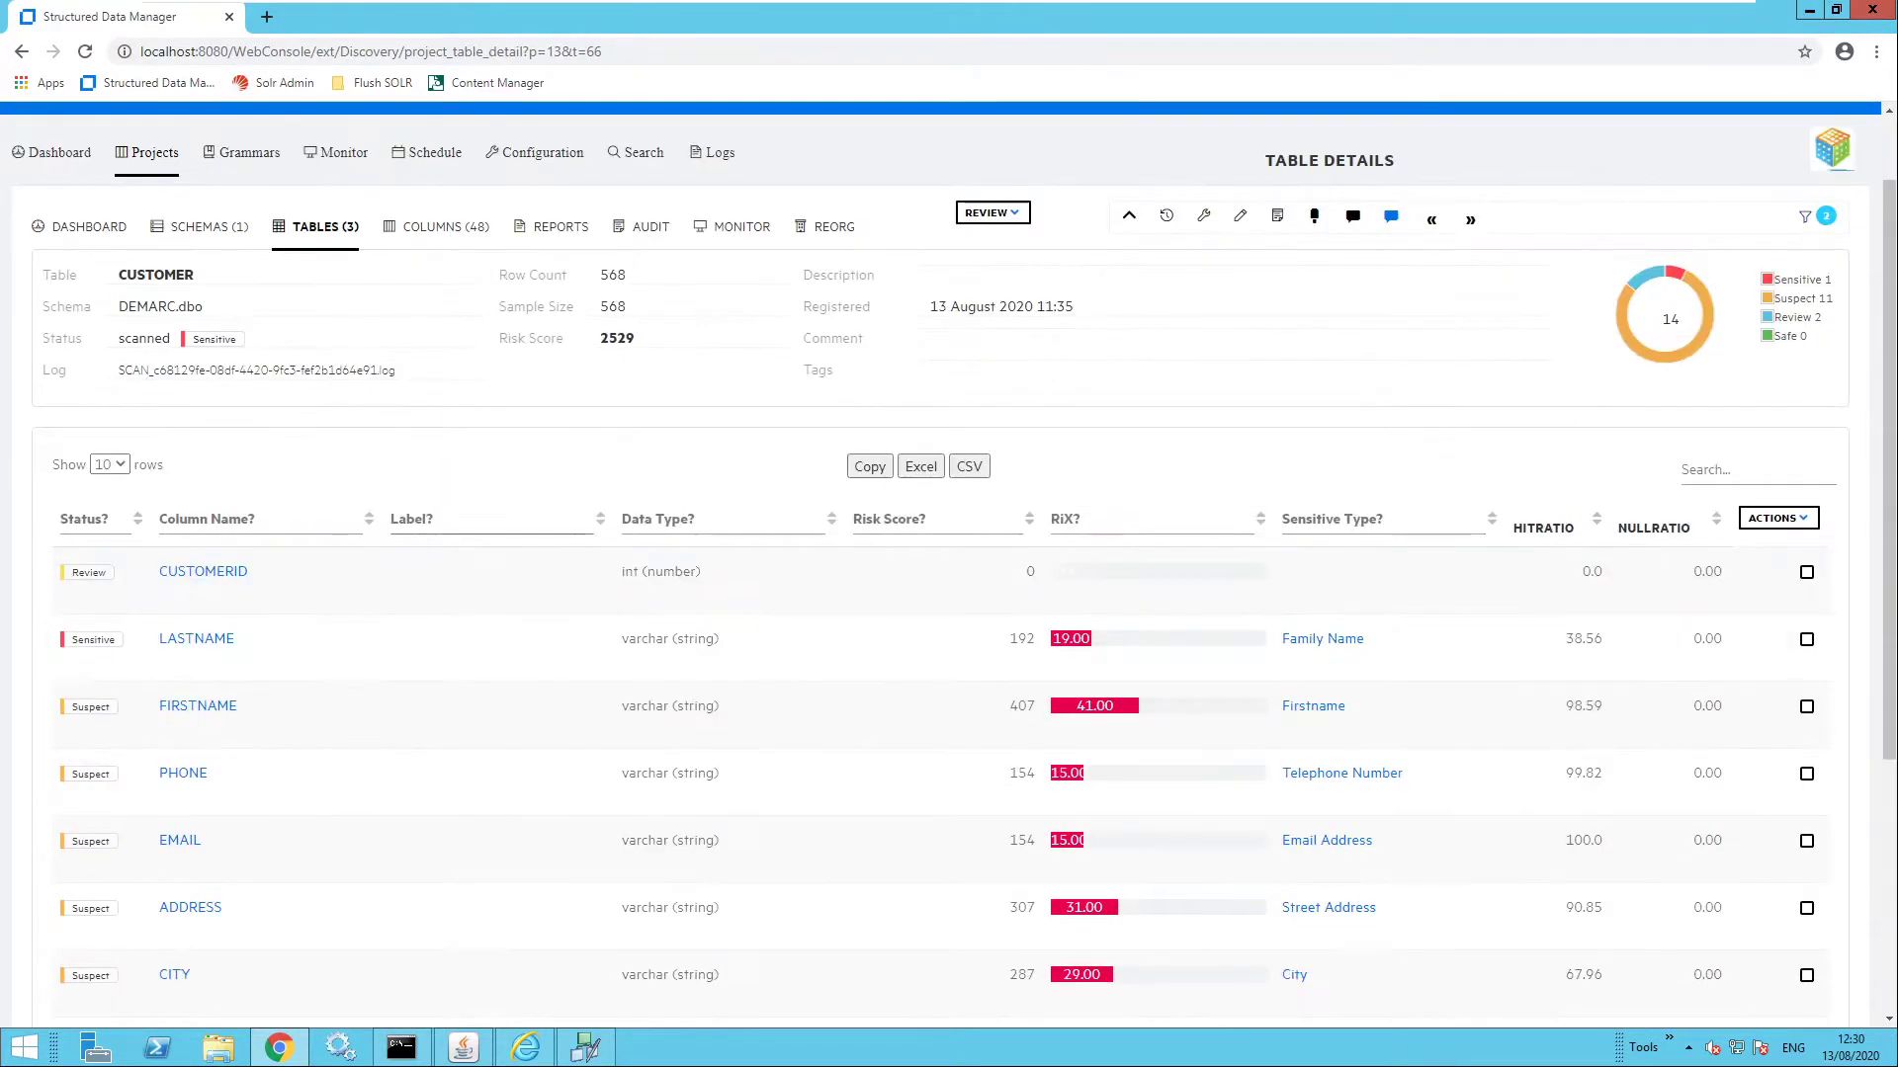
- Highlight LASTNAME's new Sensitive status in the CUSTOMER column list
{"action": "left_click_drag", "start_coordinate": [119, 644], "coordinate": [71, 652]}
{"action": "left_click", "coordinate": [464, 648]}
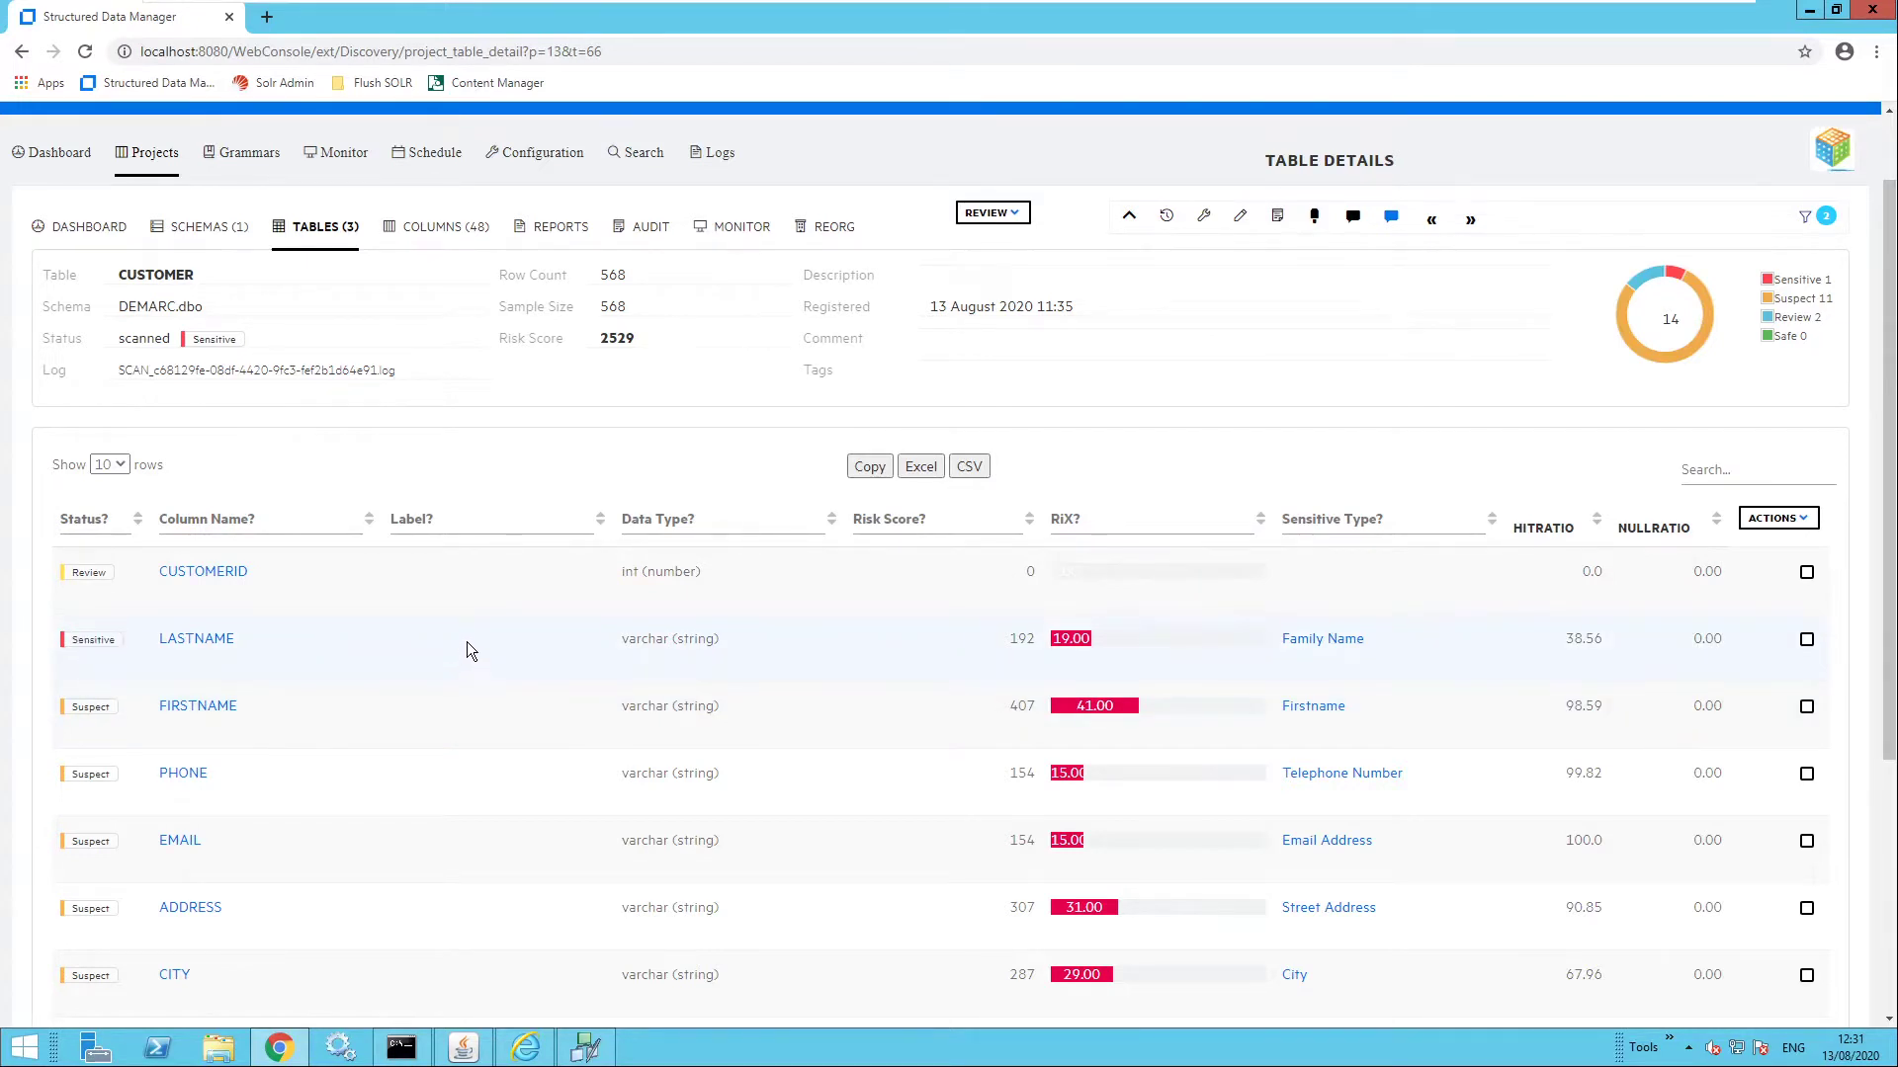
{"action": "scroll", "coordinate": [466, 642], "scroll_direction": "down", "scroll_amount": 1}
- Select all CUSTOMER columns and bulk-review them with a Confirm conclusion
{"action": "left_click", "coordinate": [1803, 425]}
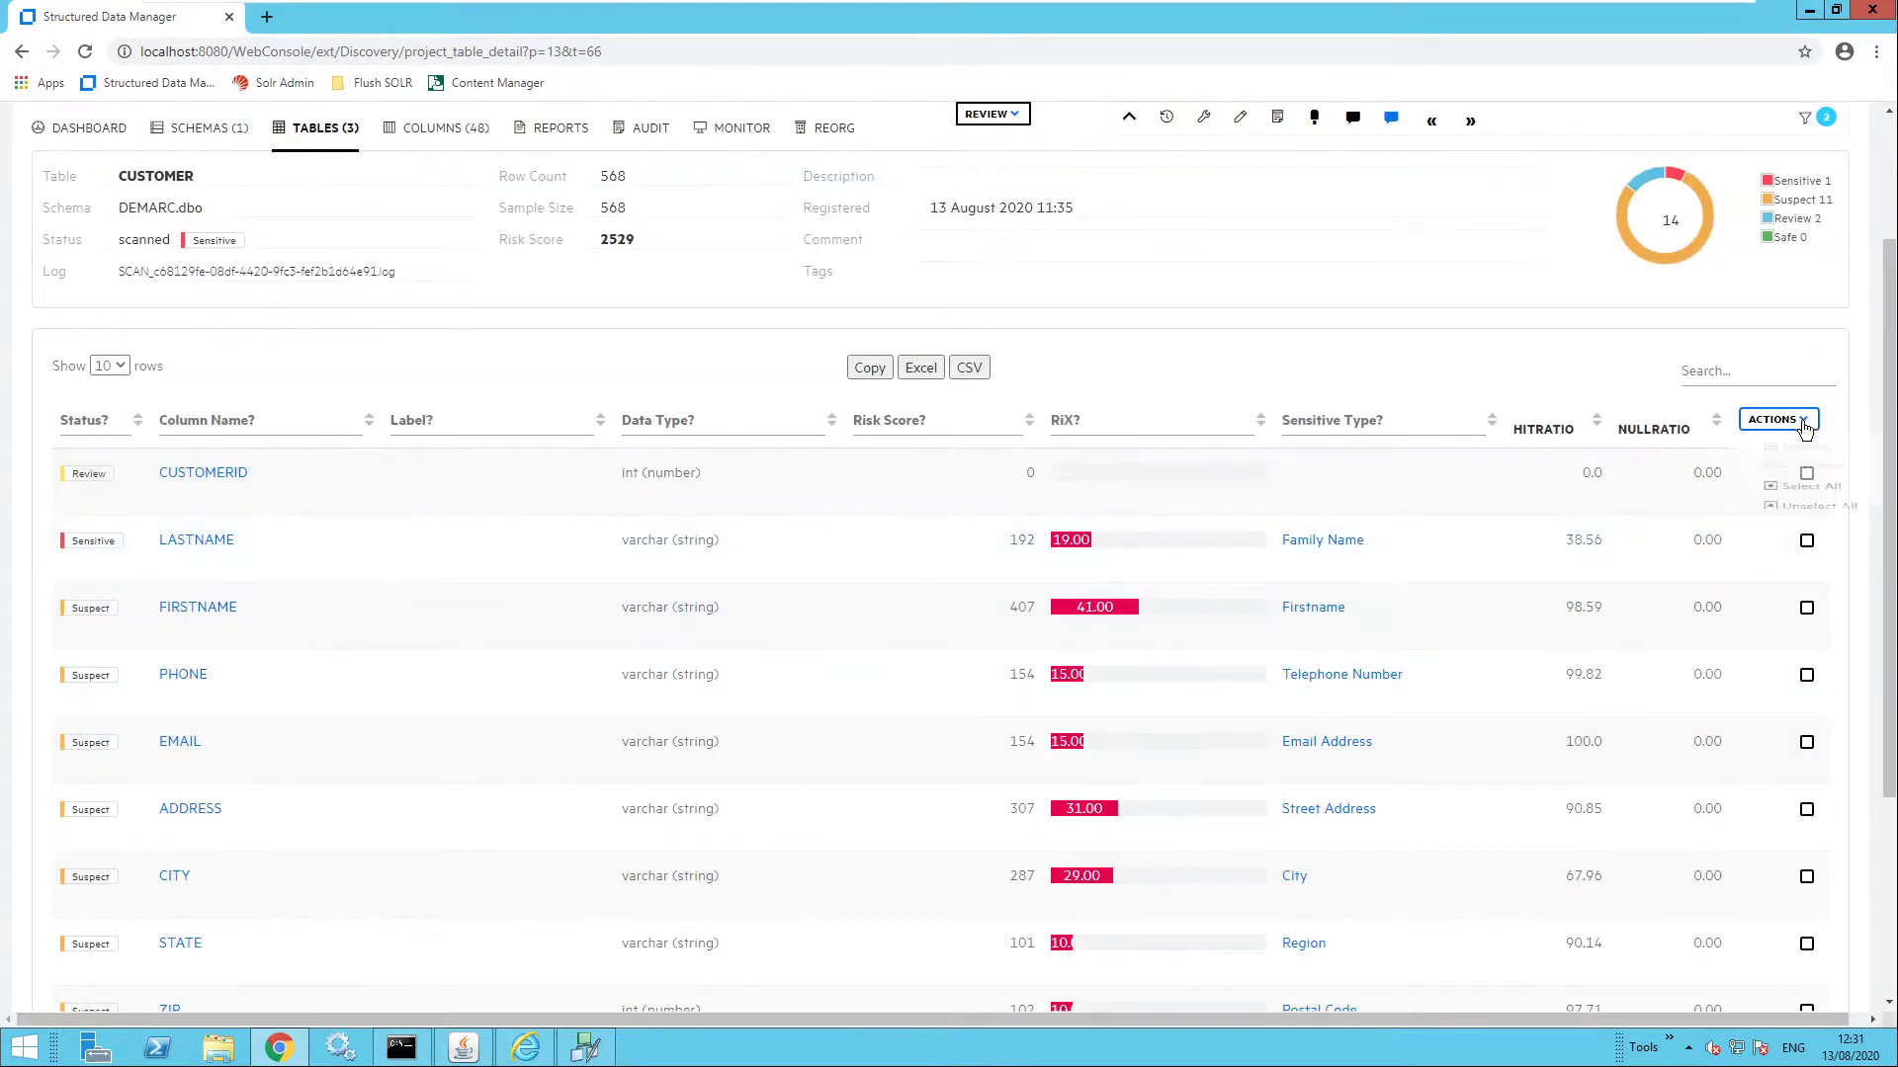
{"action": "left_click", "coordinate": [1797, 519]}
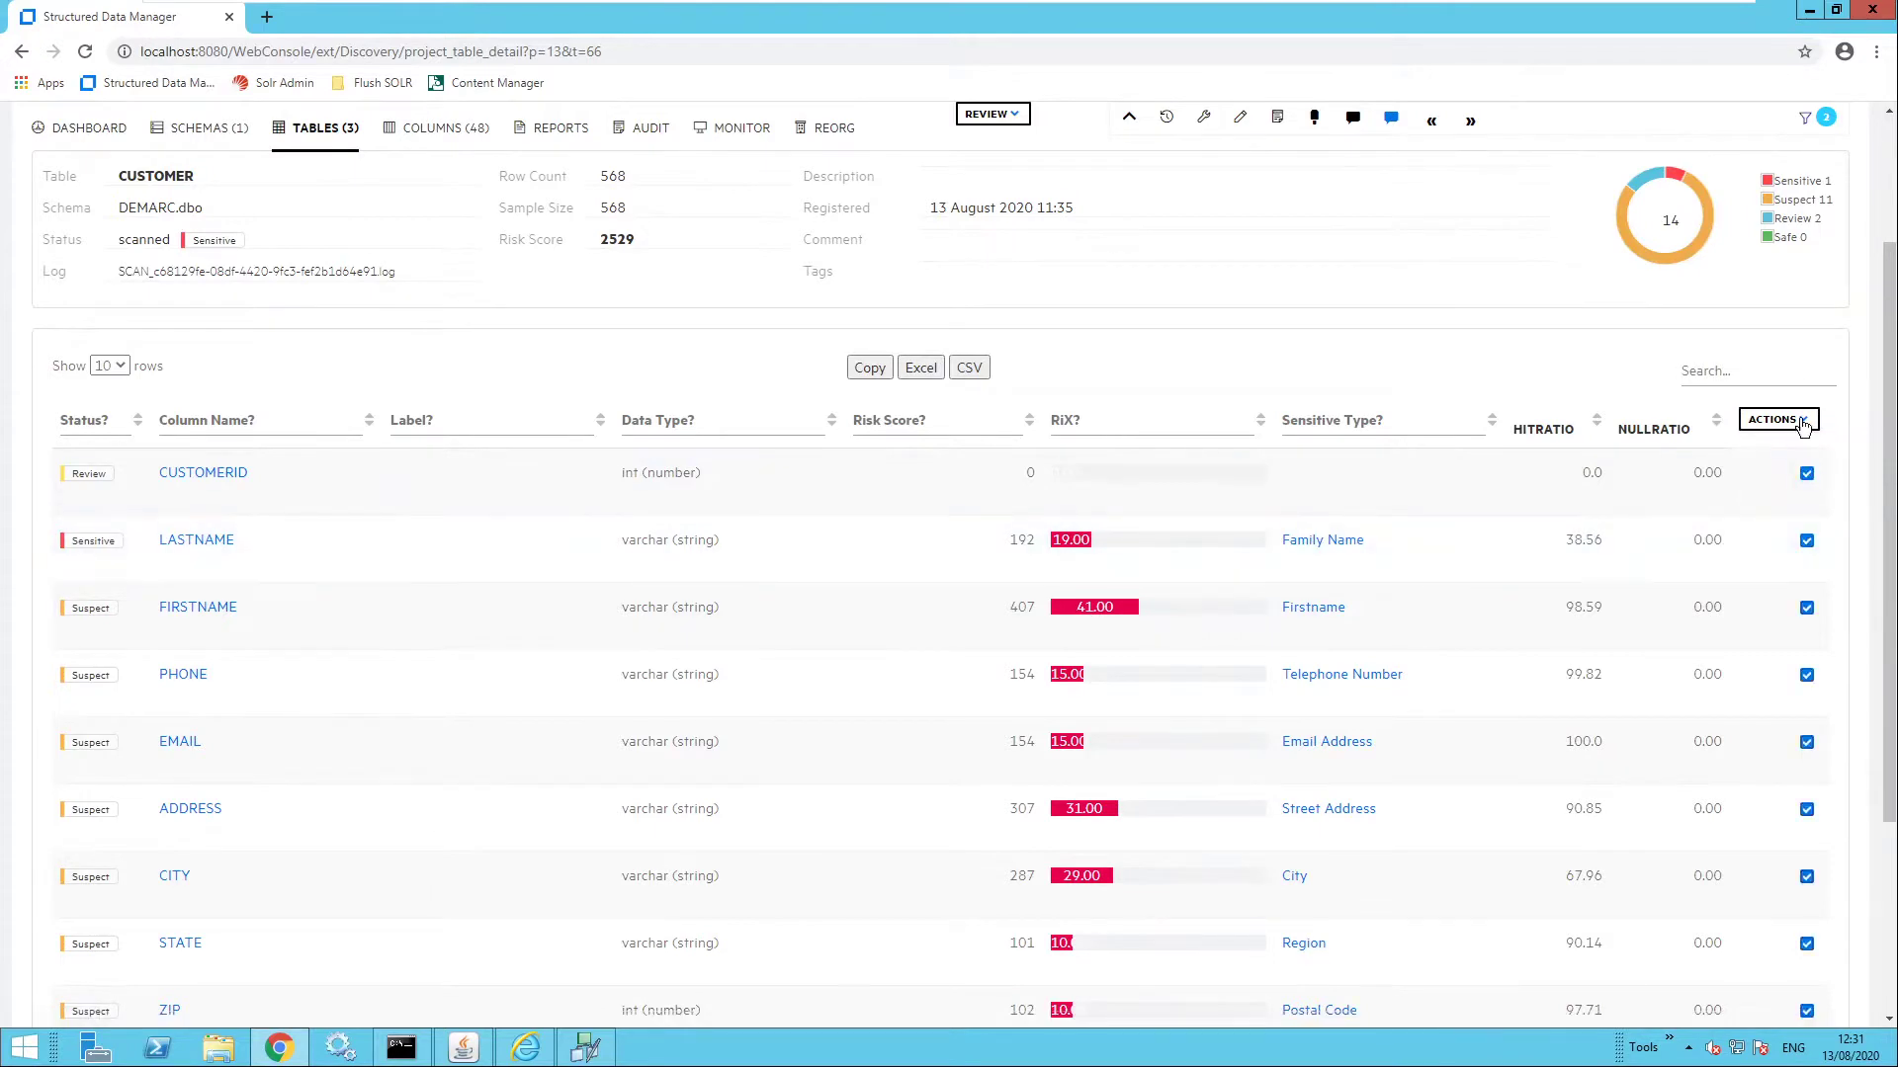
{"action": "left_click", "coordinate": [1803, 425]}
{"action": "left_click", "coordinate": [1803, 456]}
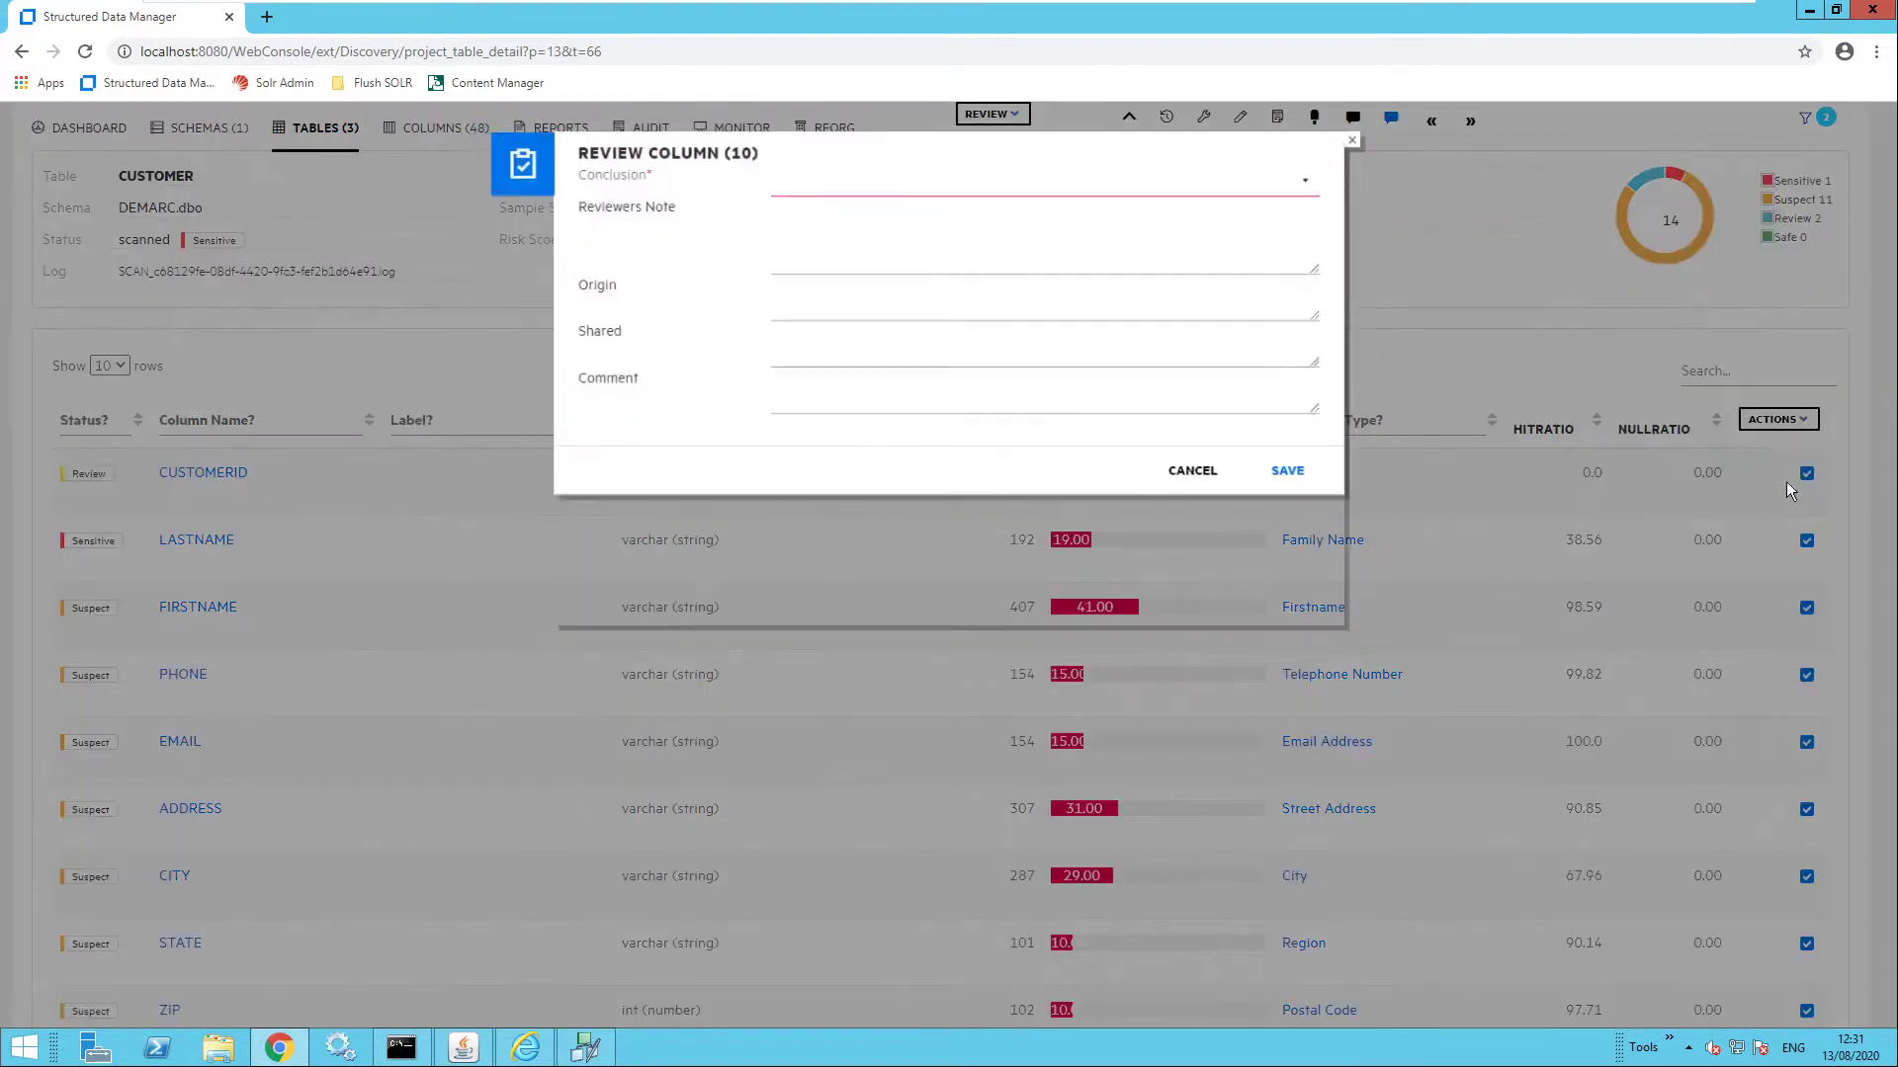
{"action": "left_click", "coordinate": [1083, 193]}
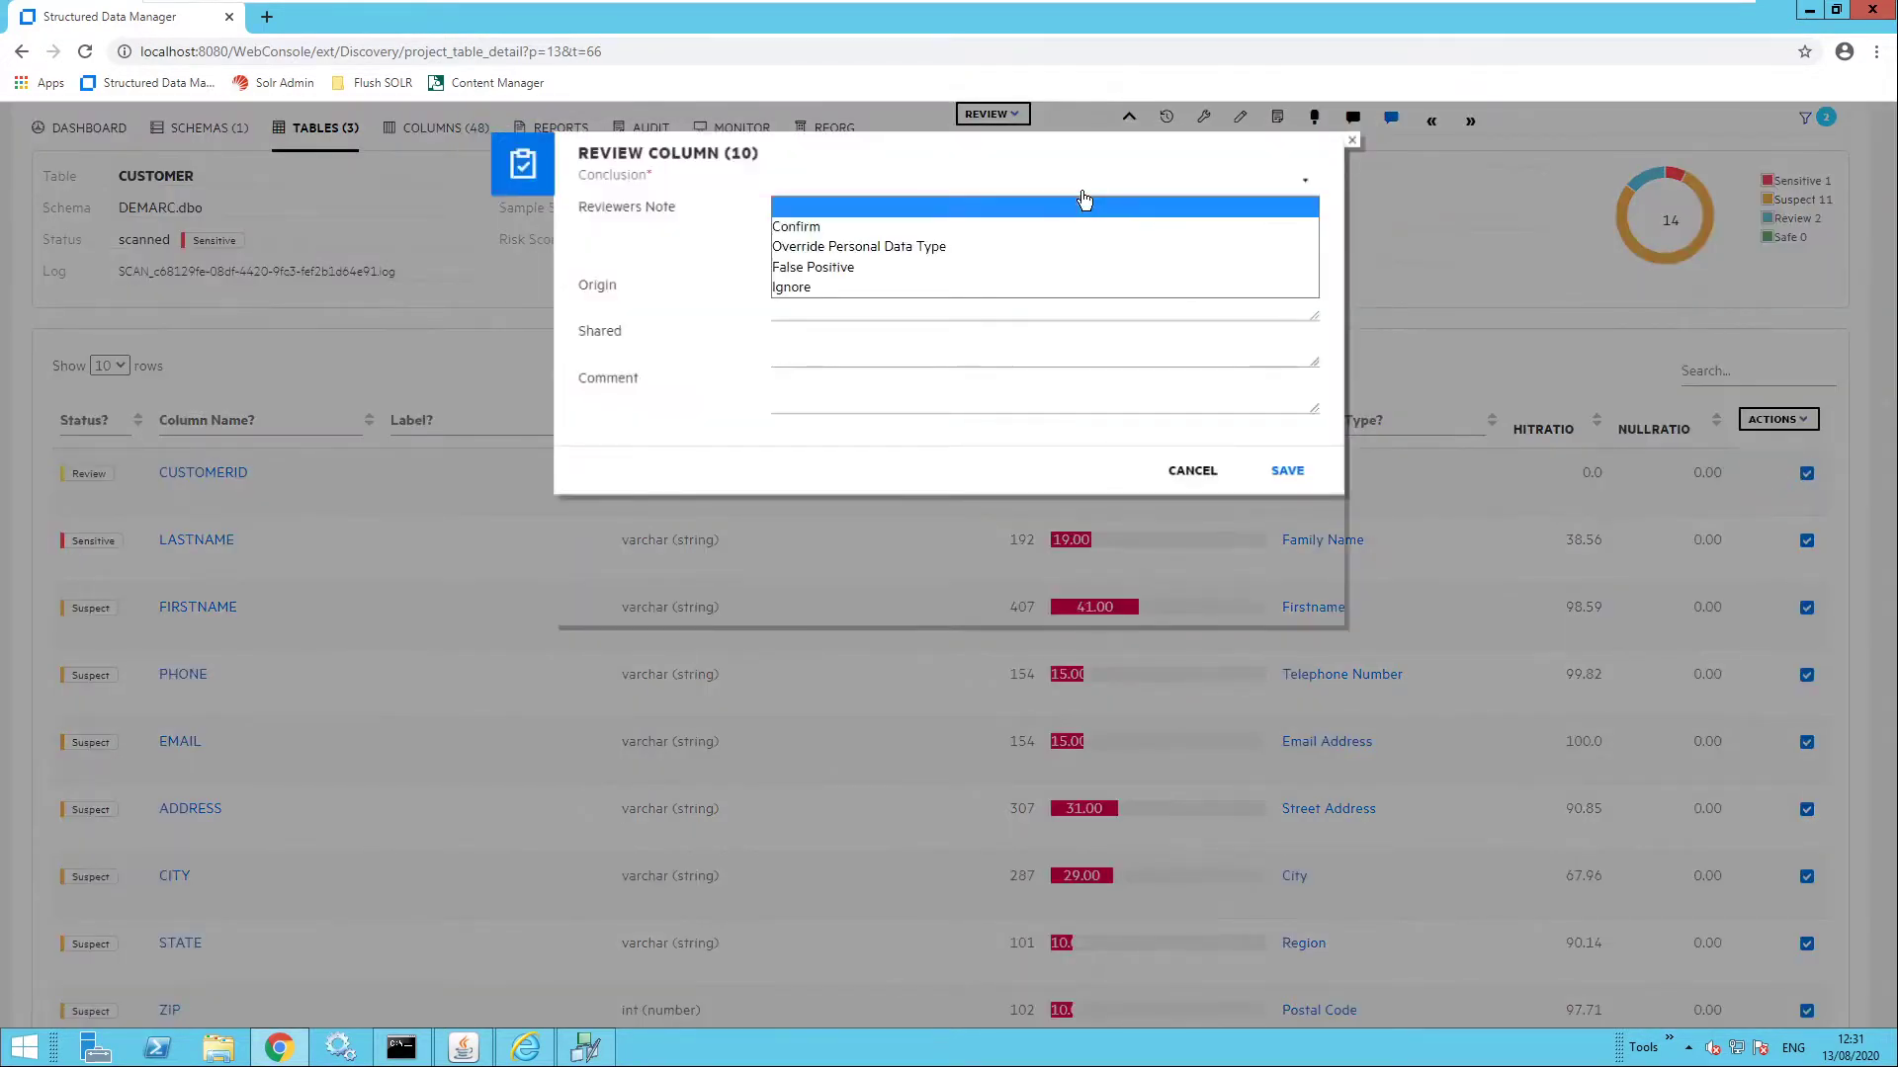
{"action": "left_click", "coordinate": [1060, 227]}
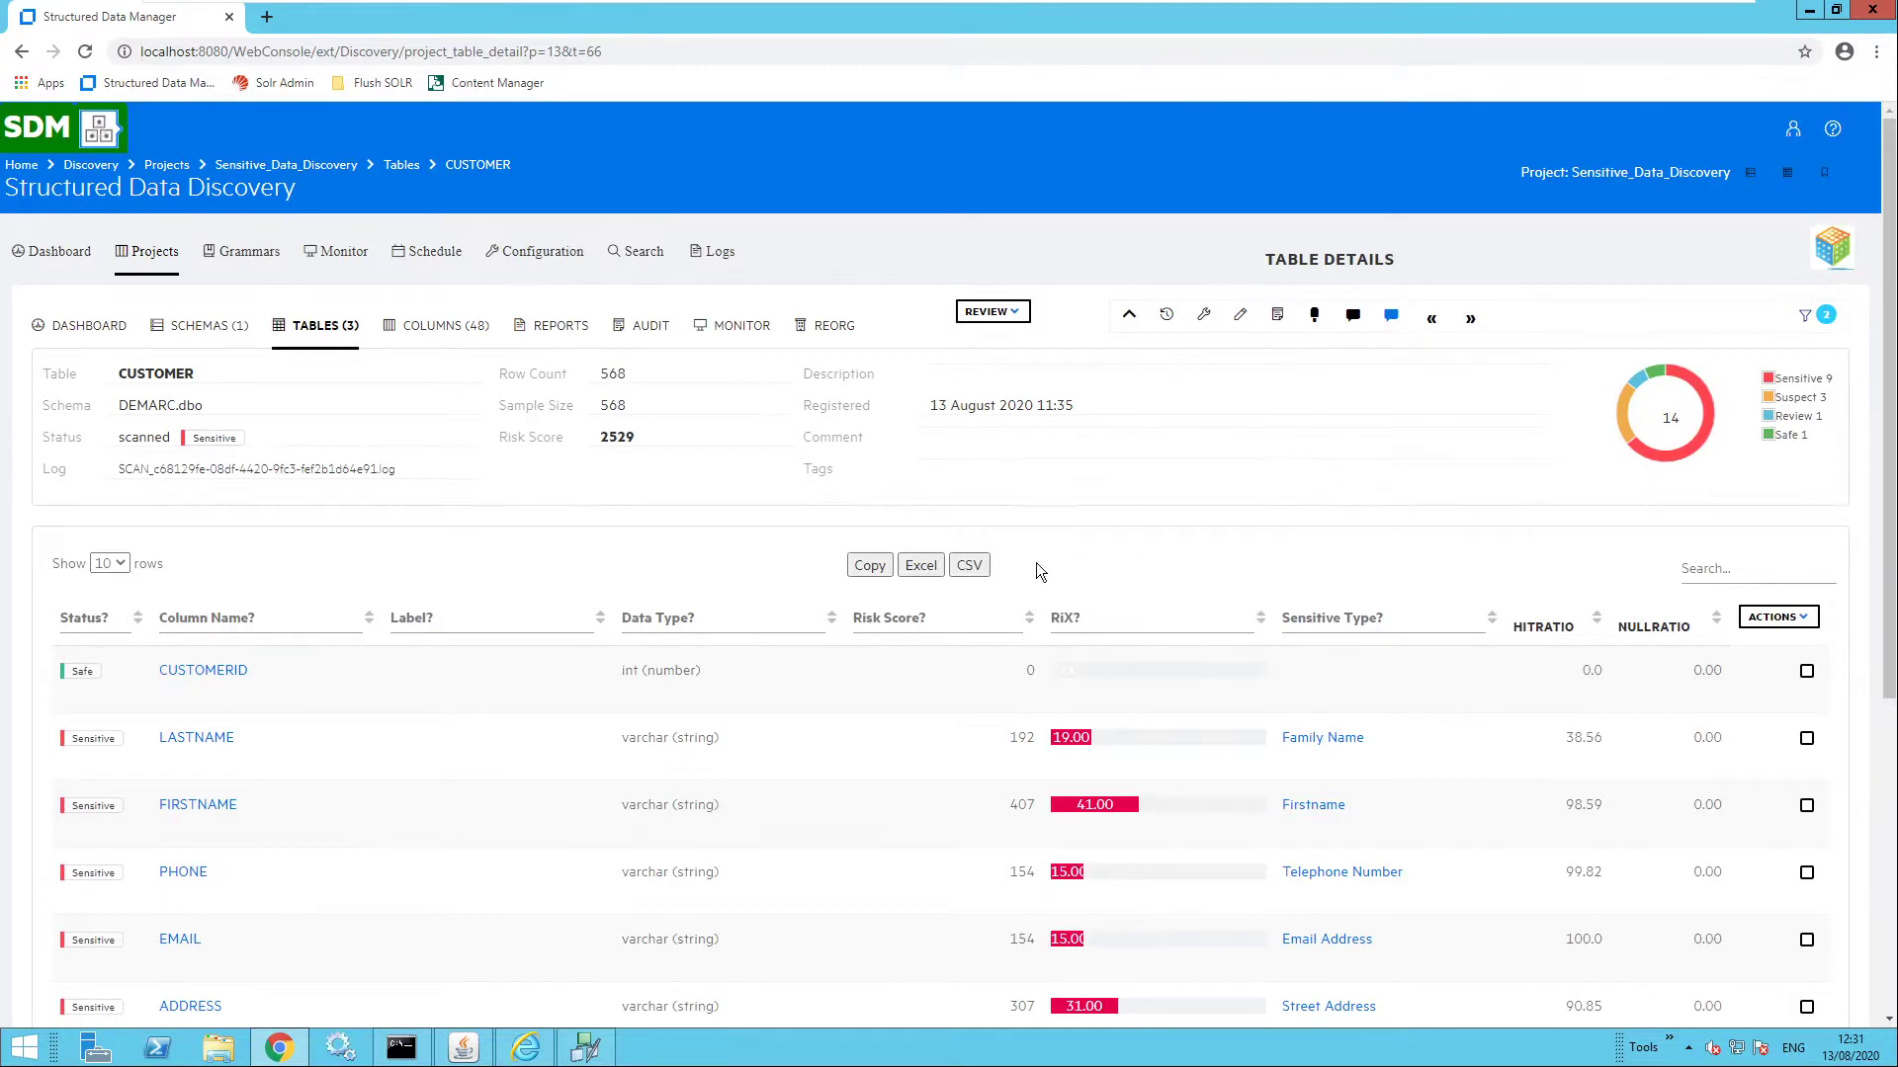
{"action": "scroll", "coordinate": [914, 692], "scroll_direction": "down", "scroll_amount": 3}
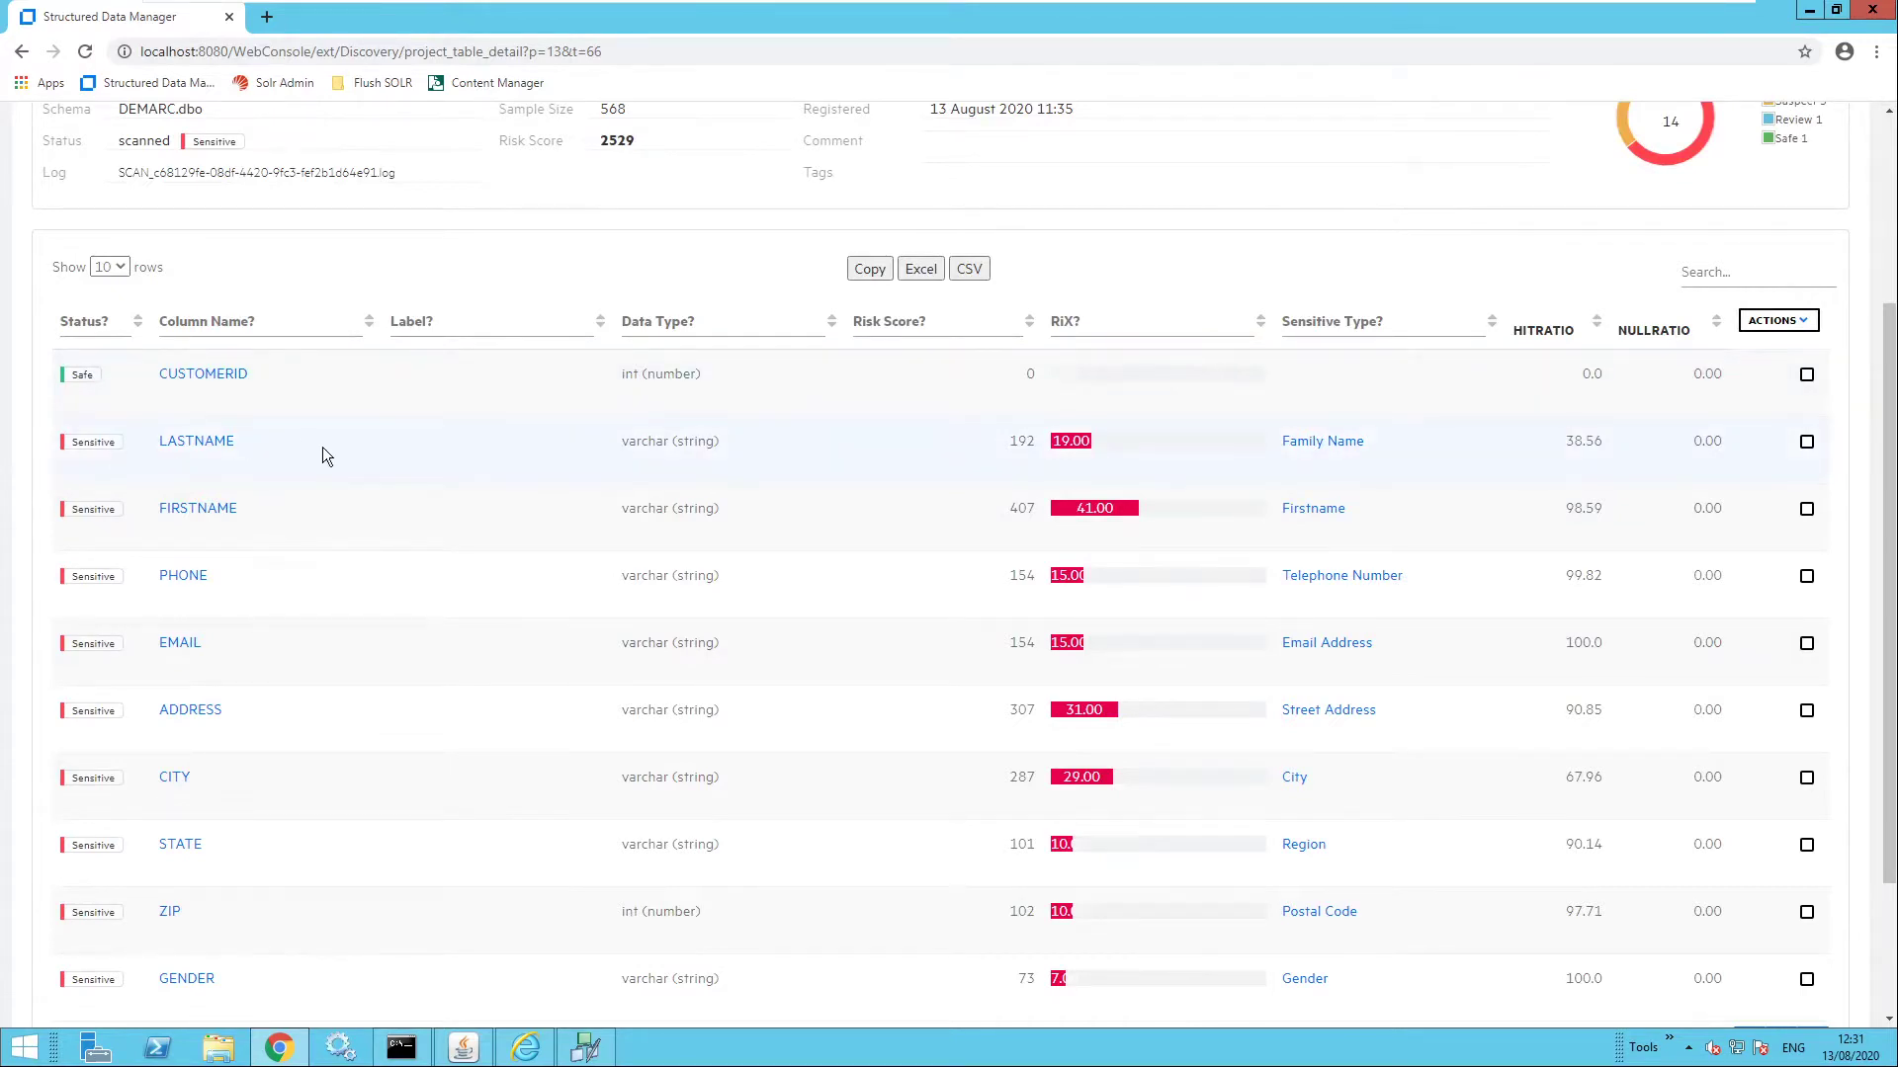
{"action": "scroll", "coordinate": [323, 449], "scroll_direction": "down", "scroll_amount": 2}
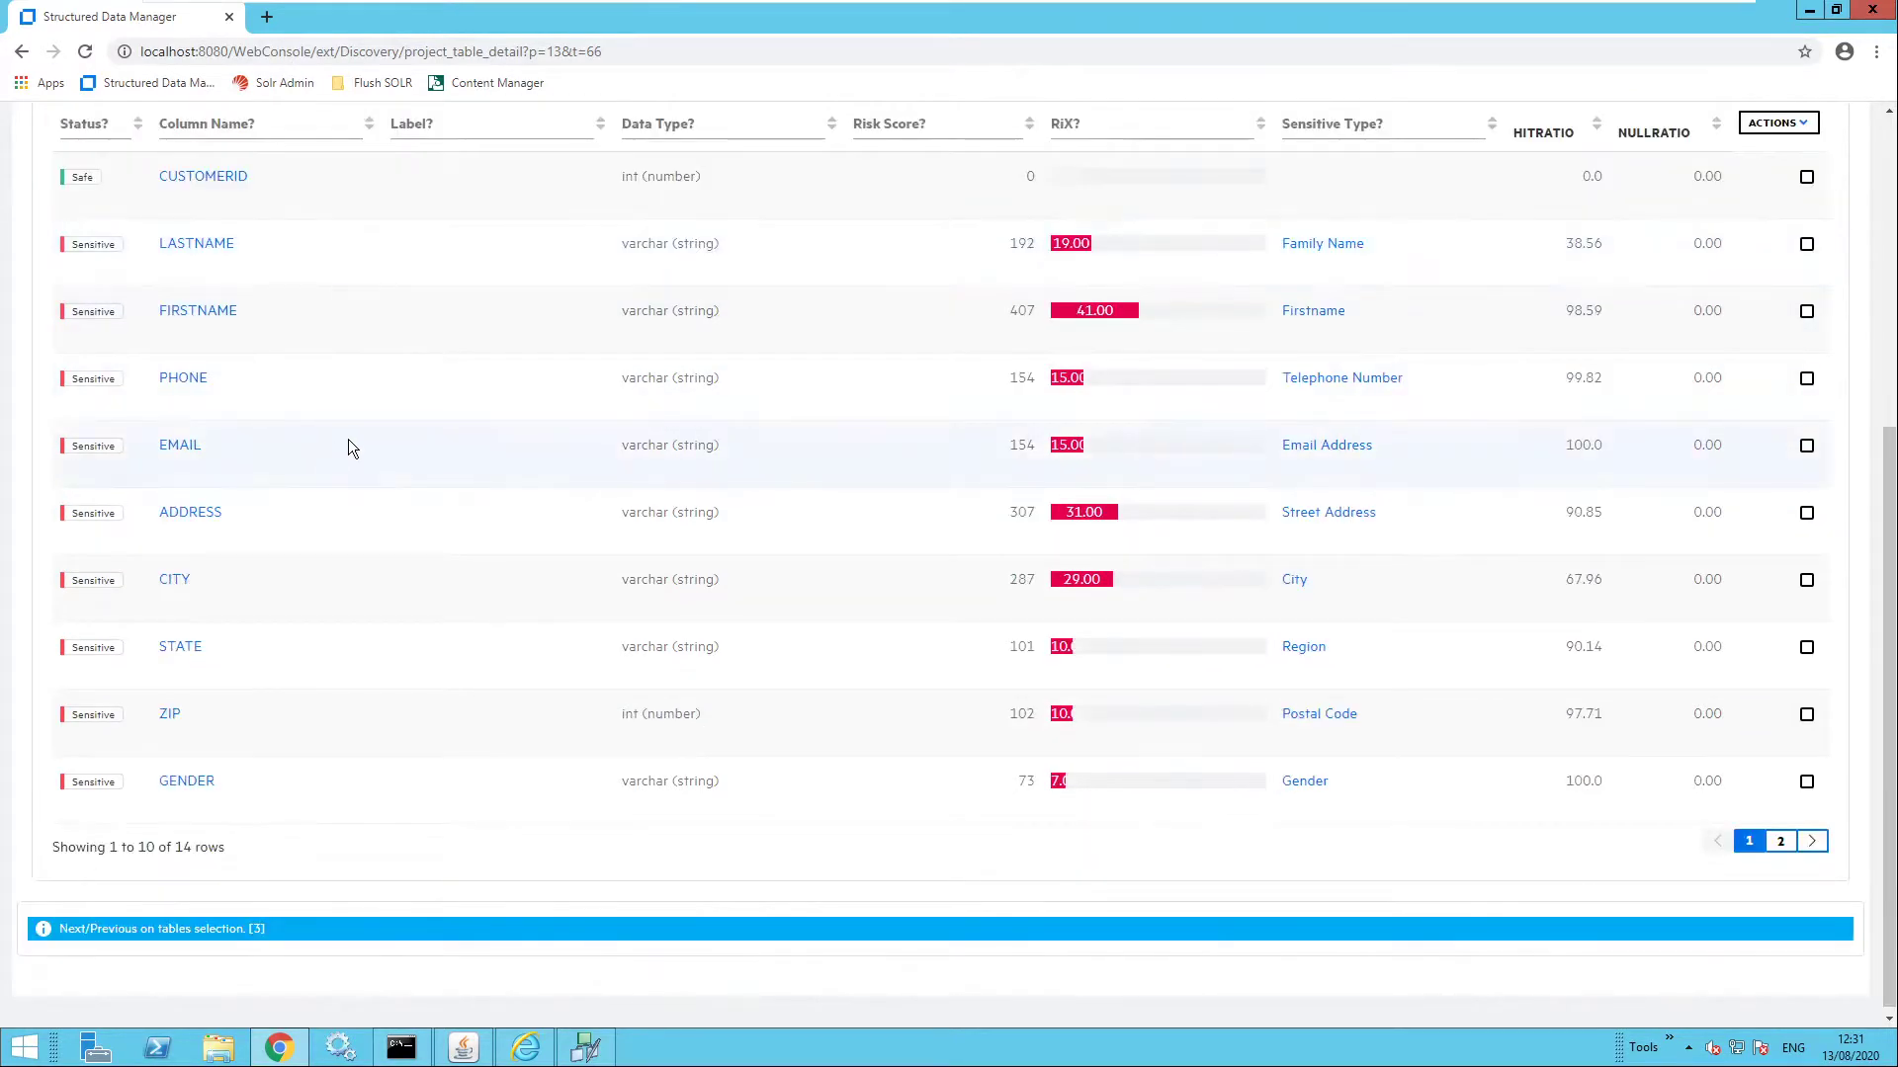
{"action": "scroll", "coordinate": [348, 447], "scroll_direction": "up", "scroll_amount": 5}
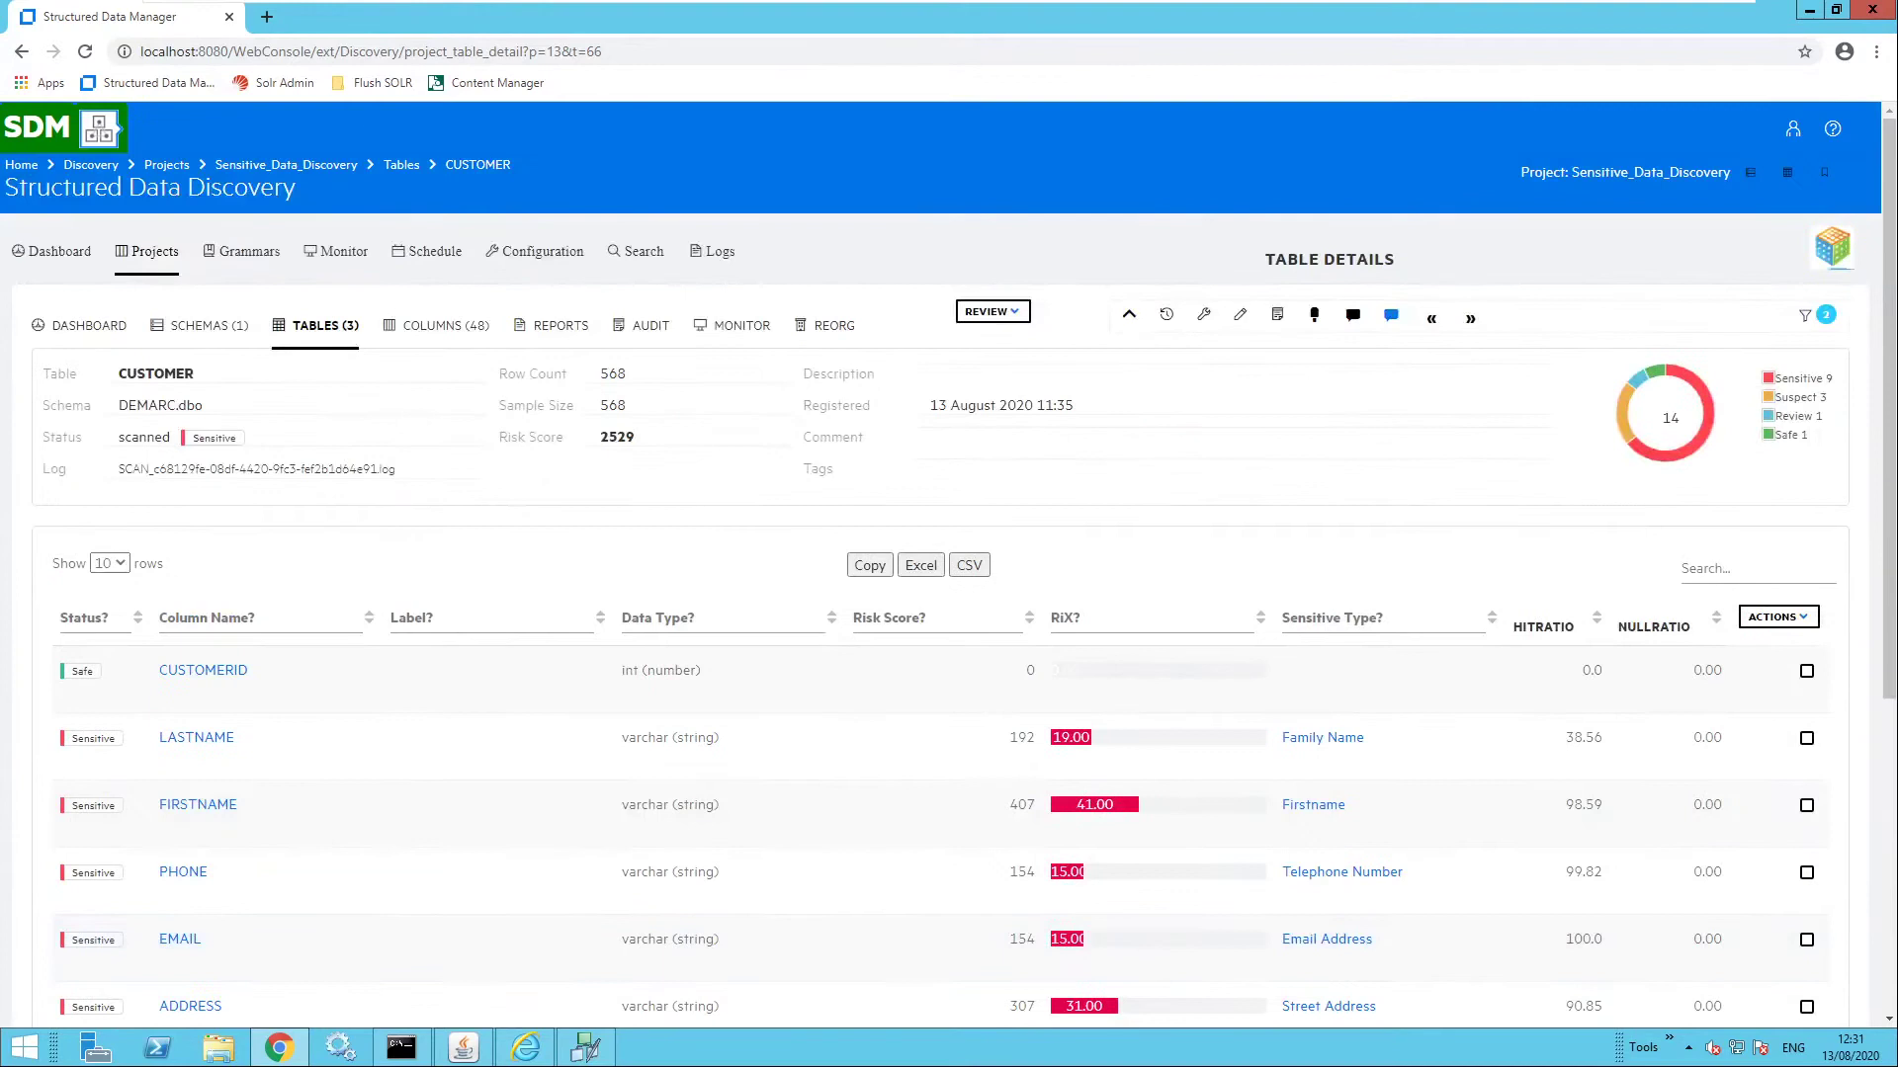
- Open ORDER_LINE from the tables list and open its NOTE column, flagged Suspect
{"action": "left_click", "coordinate": [1129, 315]}
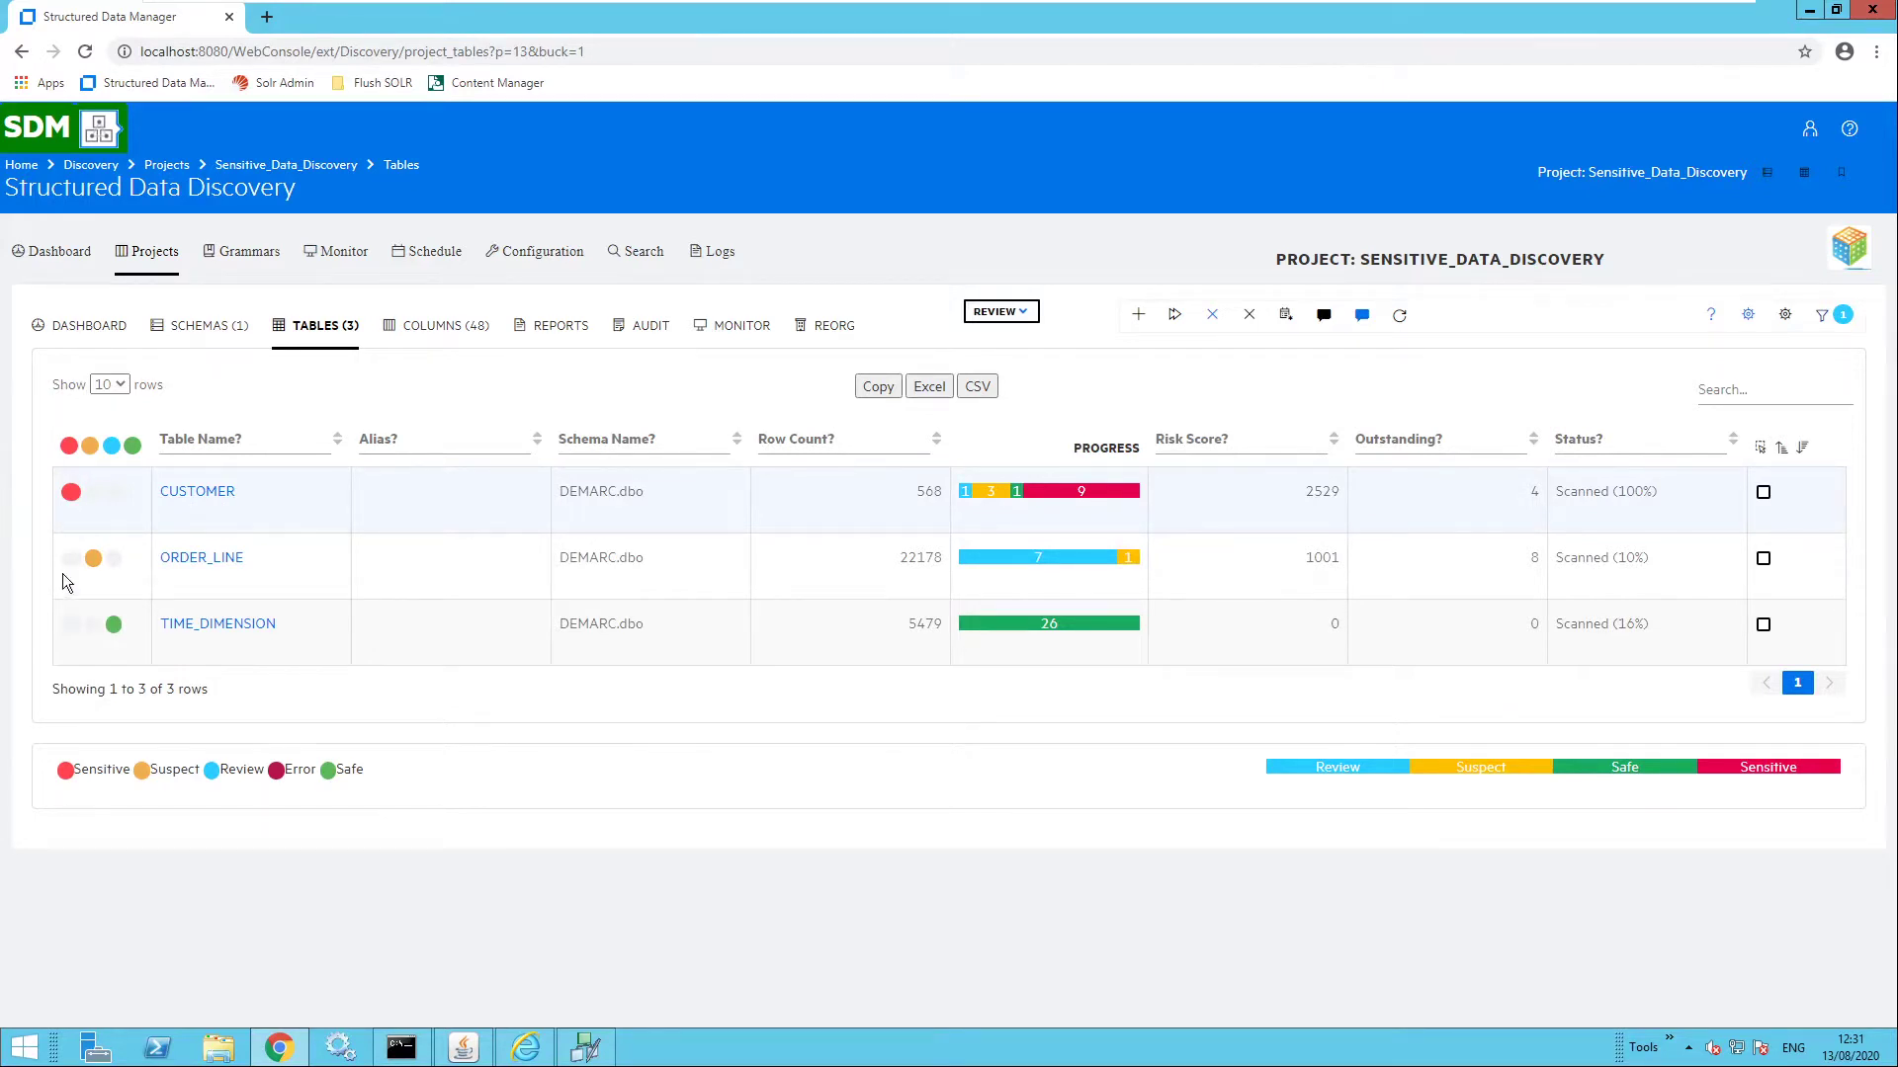
{"action": "left_click", "coordinate": [215, 559]}
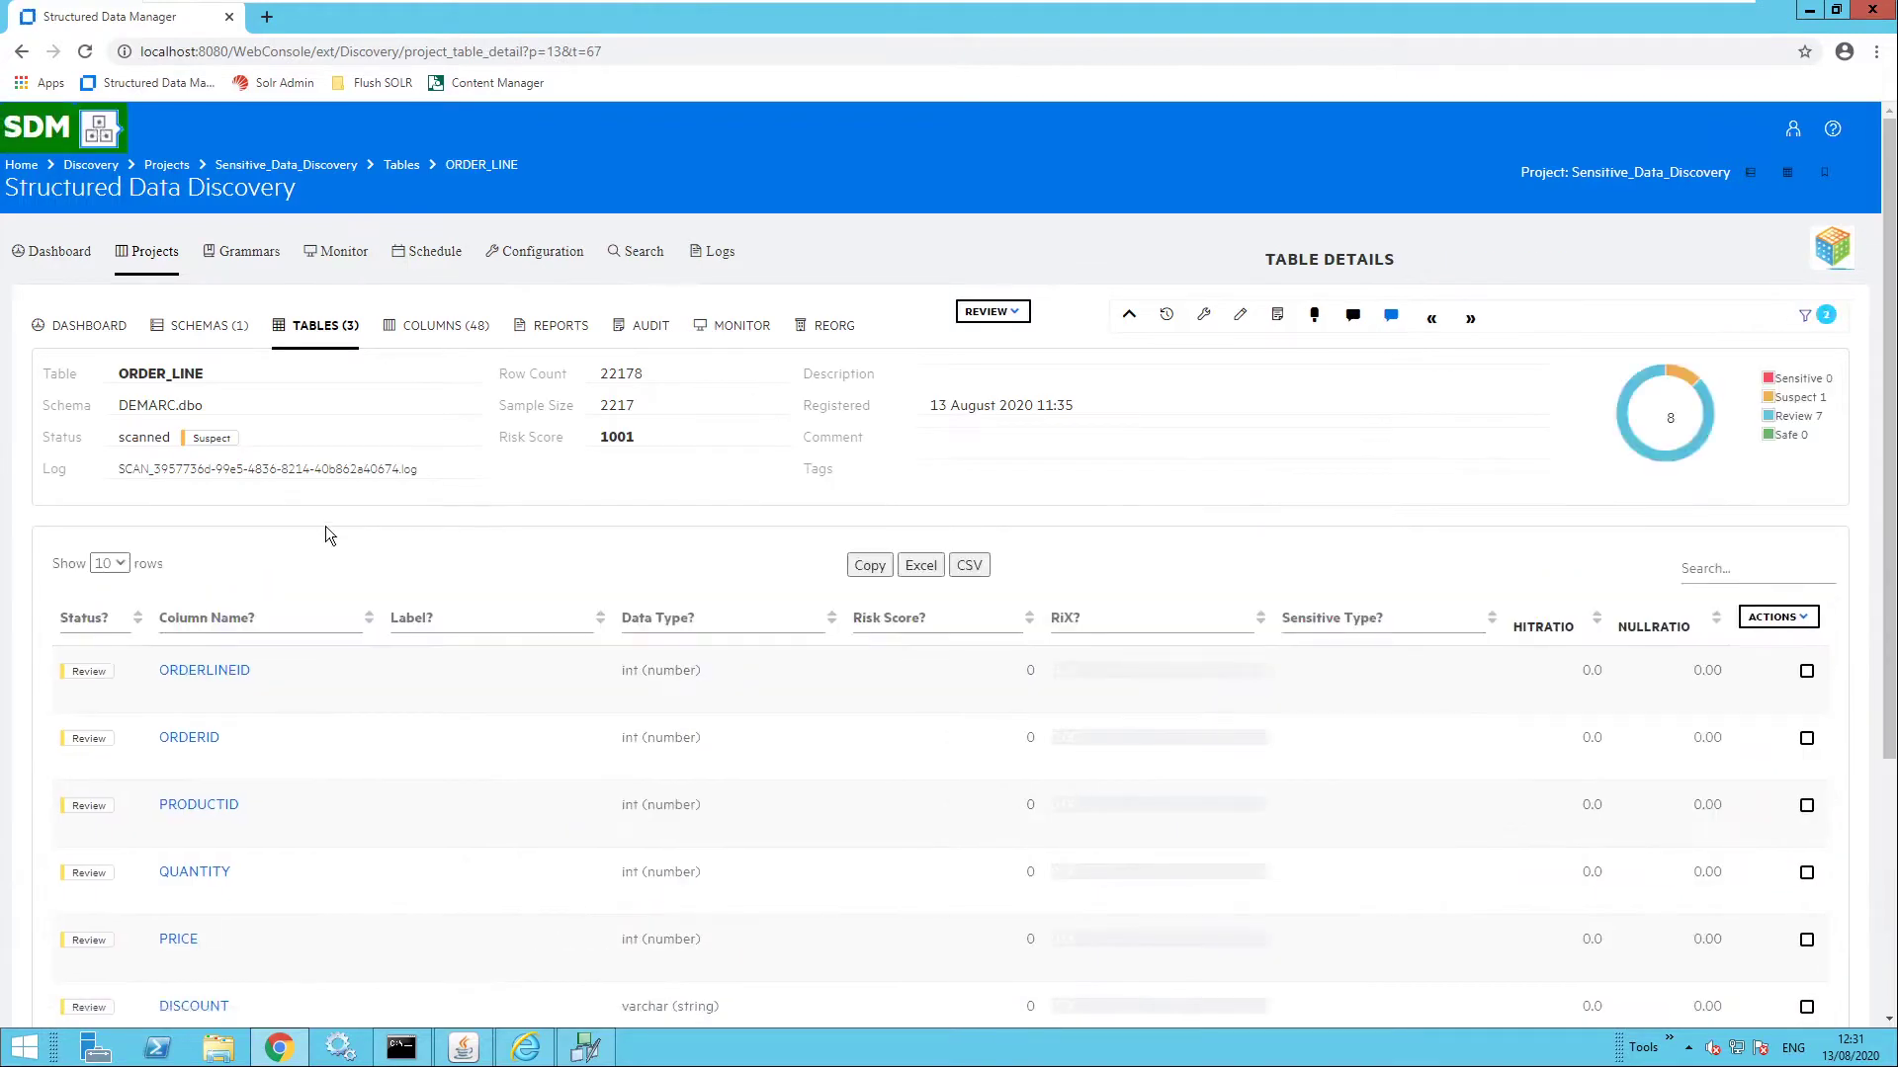
{"action": "scroll", "coordinate": [337, 516], "scroll_direction": "down", "scroll_amount": 3}
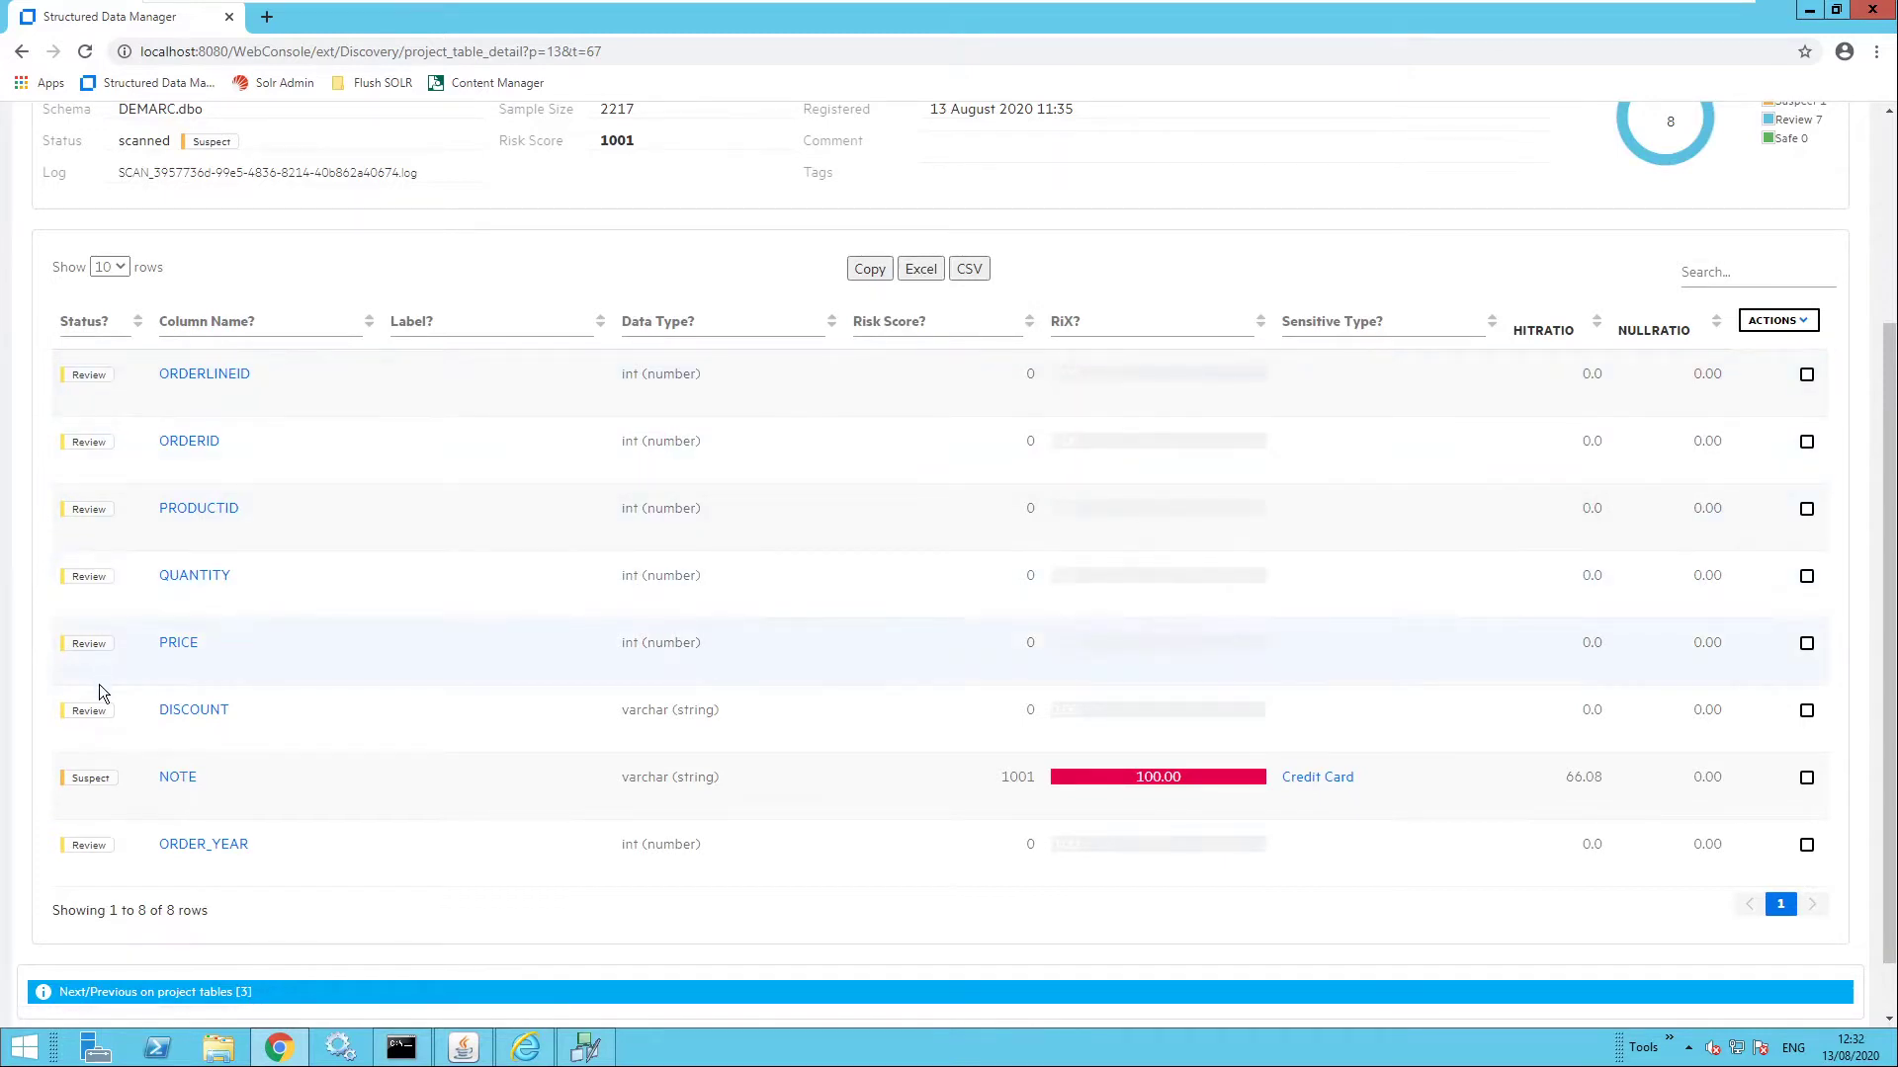
{"action": "double_click", "coordinate": [89, 778]}
{"action": "left_click", "coordinate": [310, 781]}
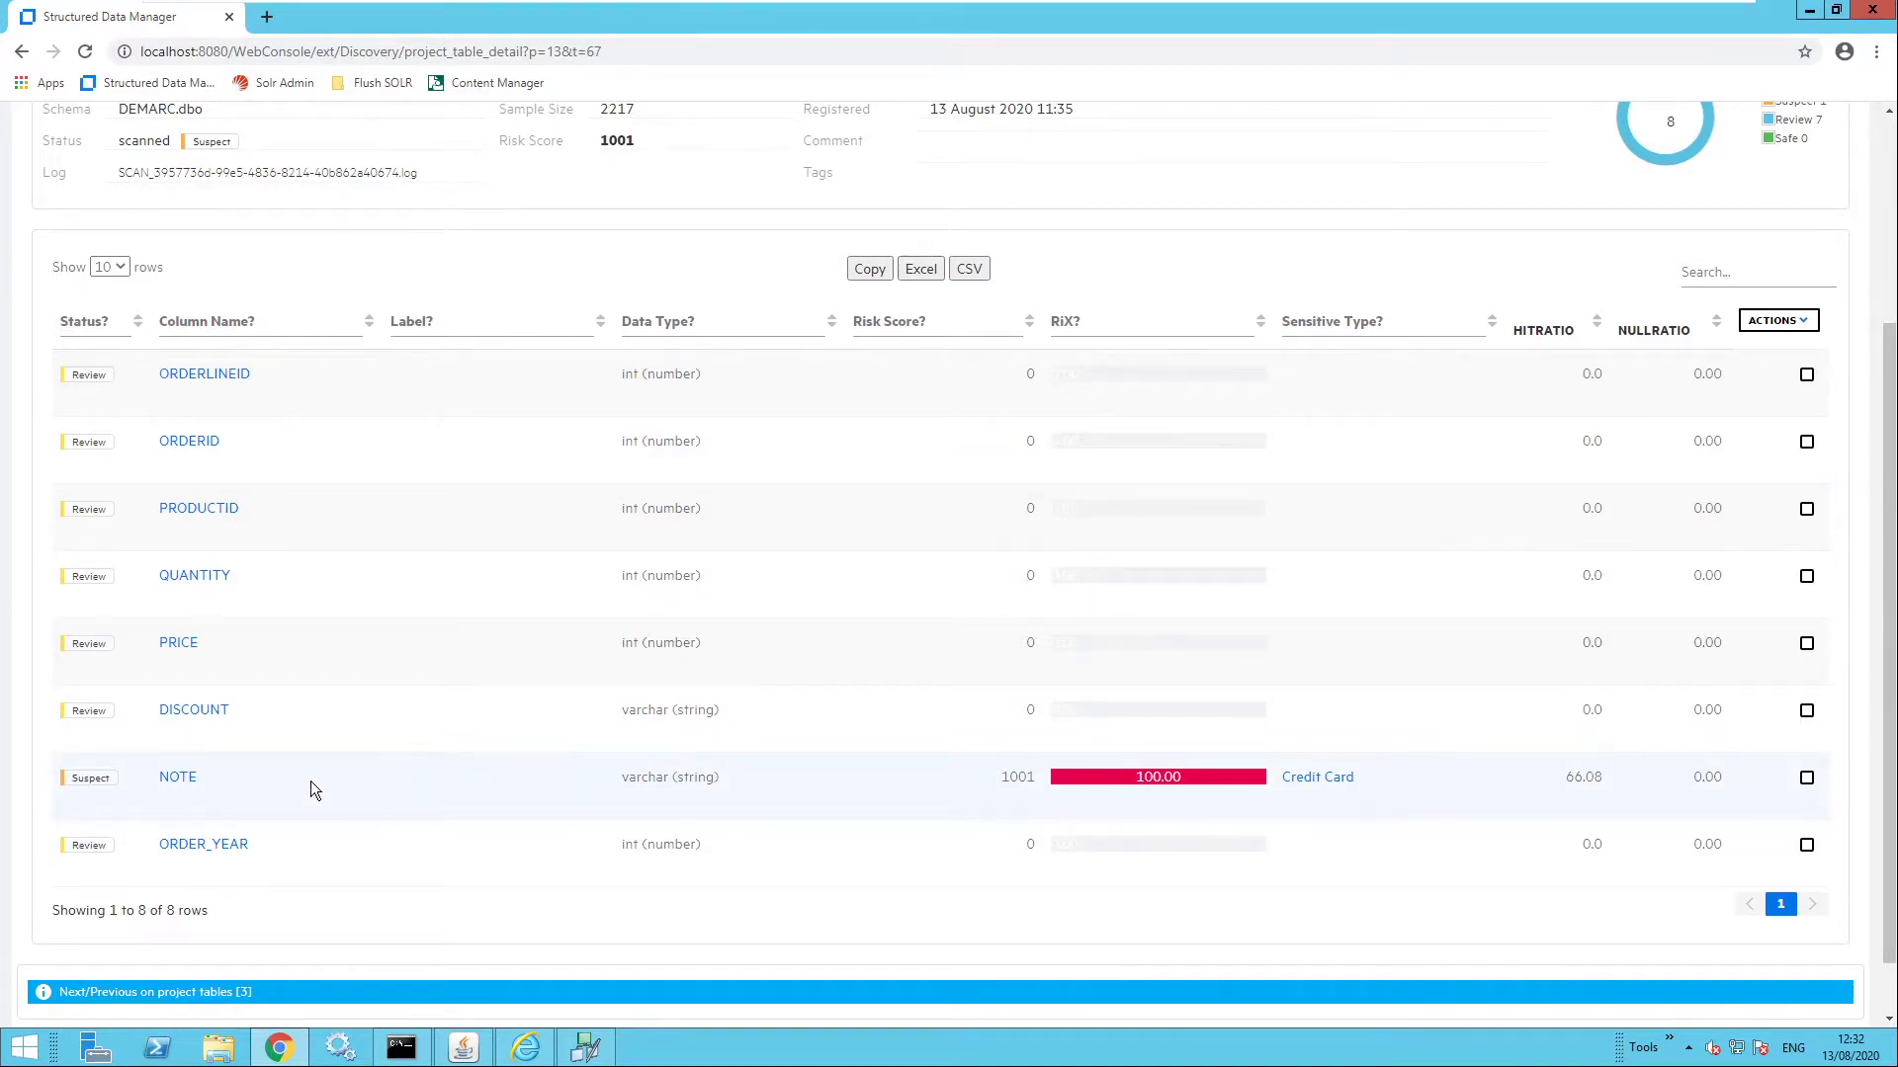
{"action": "left_click", "coordinate": [181, 783]}
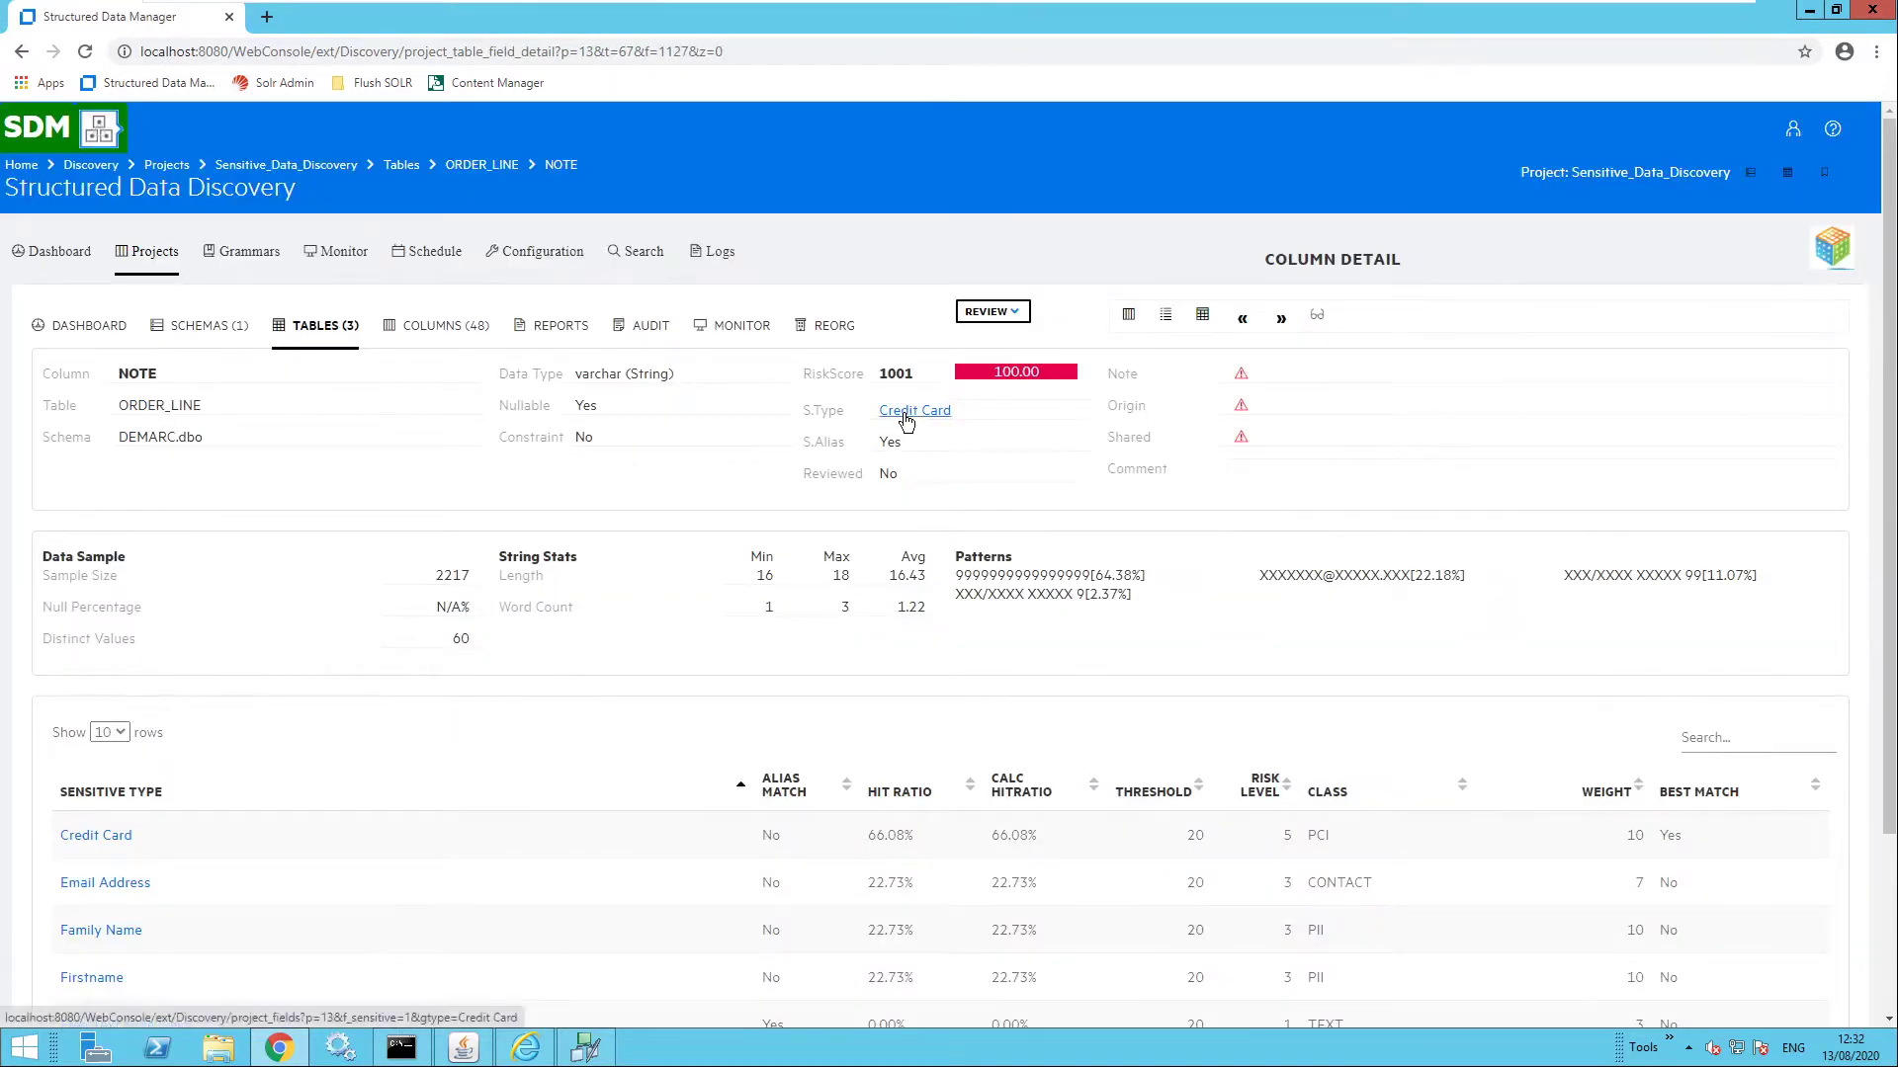
- Highlight NOTE's detected Credit Card sensitive type
{"action": "left_click_drag", "start_coordinate": [801, 410], "coordinate": [979, 413]}
{"action": "left_click", "coordinate": [979, 413]}
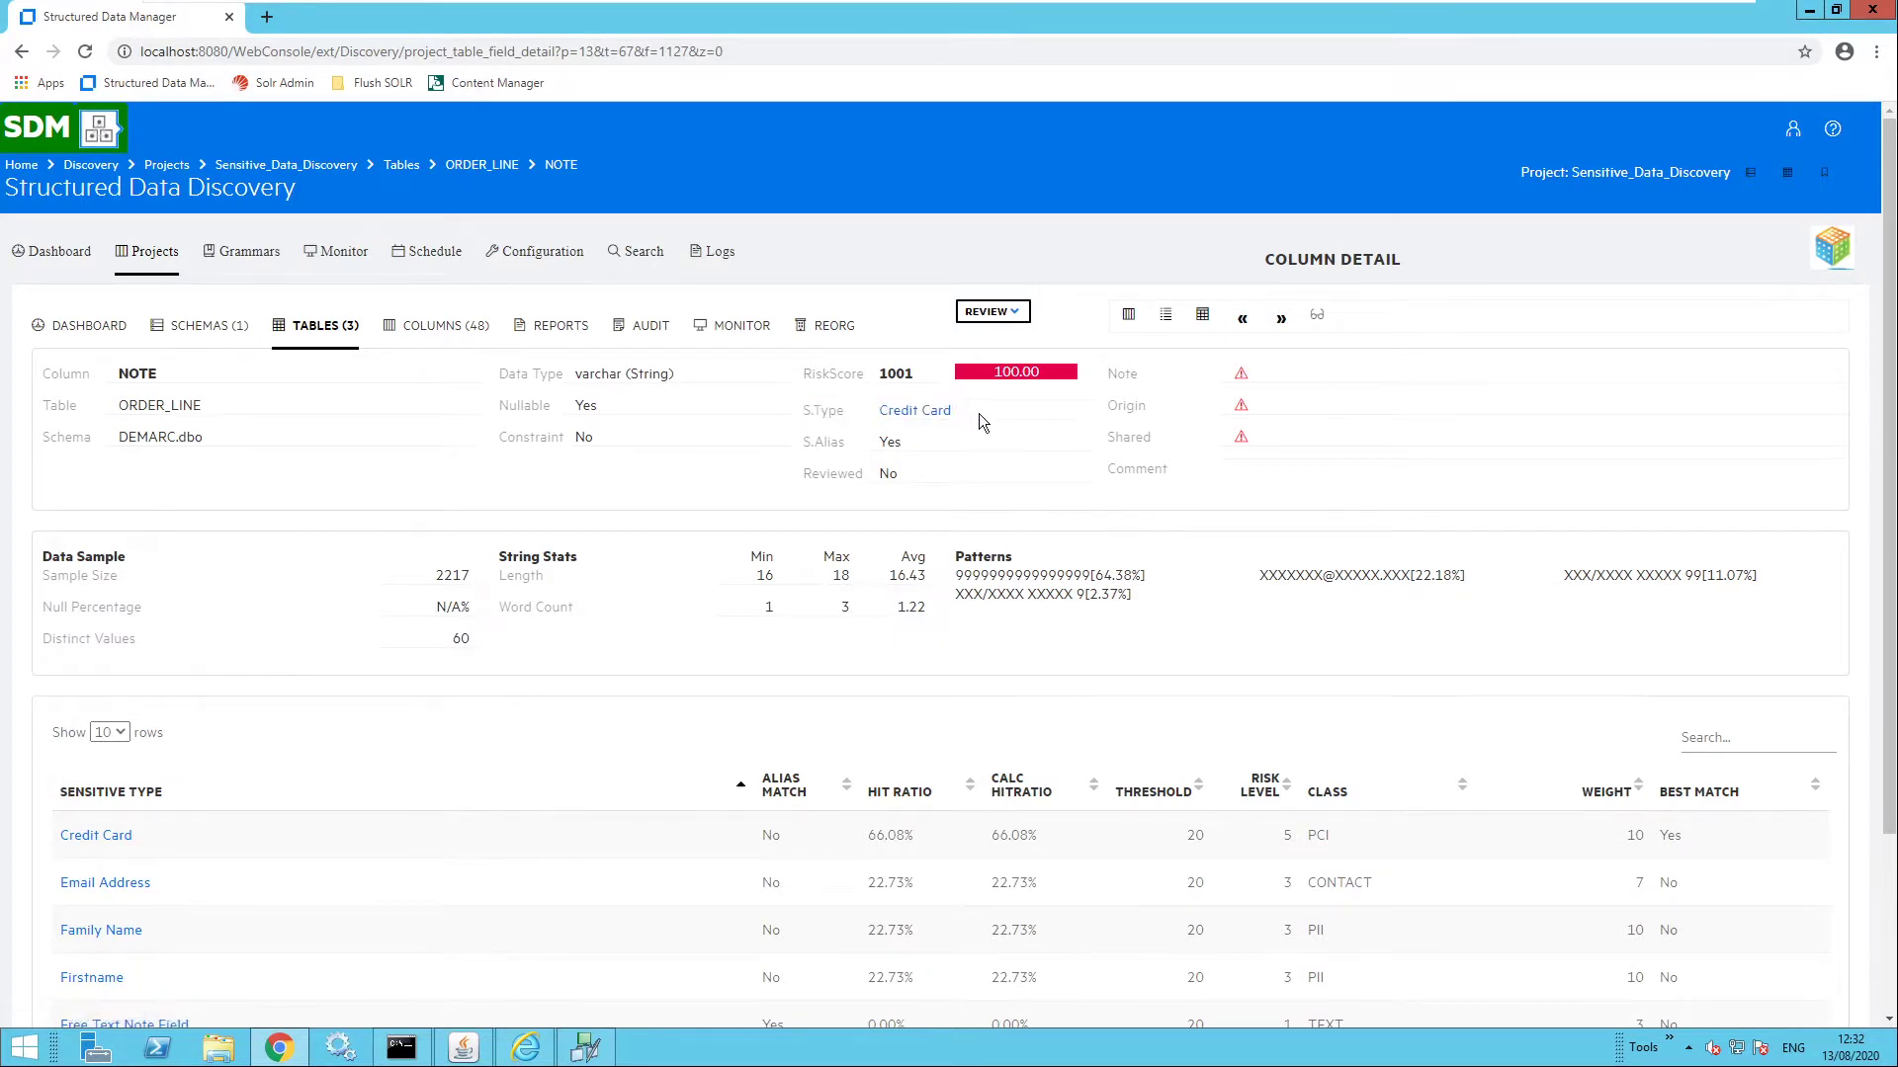
{"action": "scroll", "coordinate": [978, 413], "scroll_direction": "down", "scroll_amount": 1}
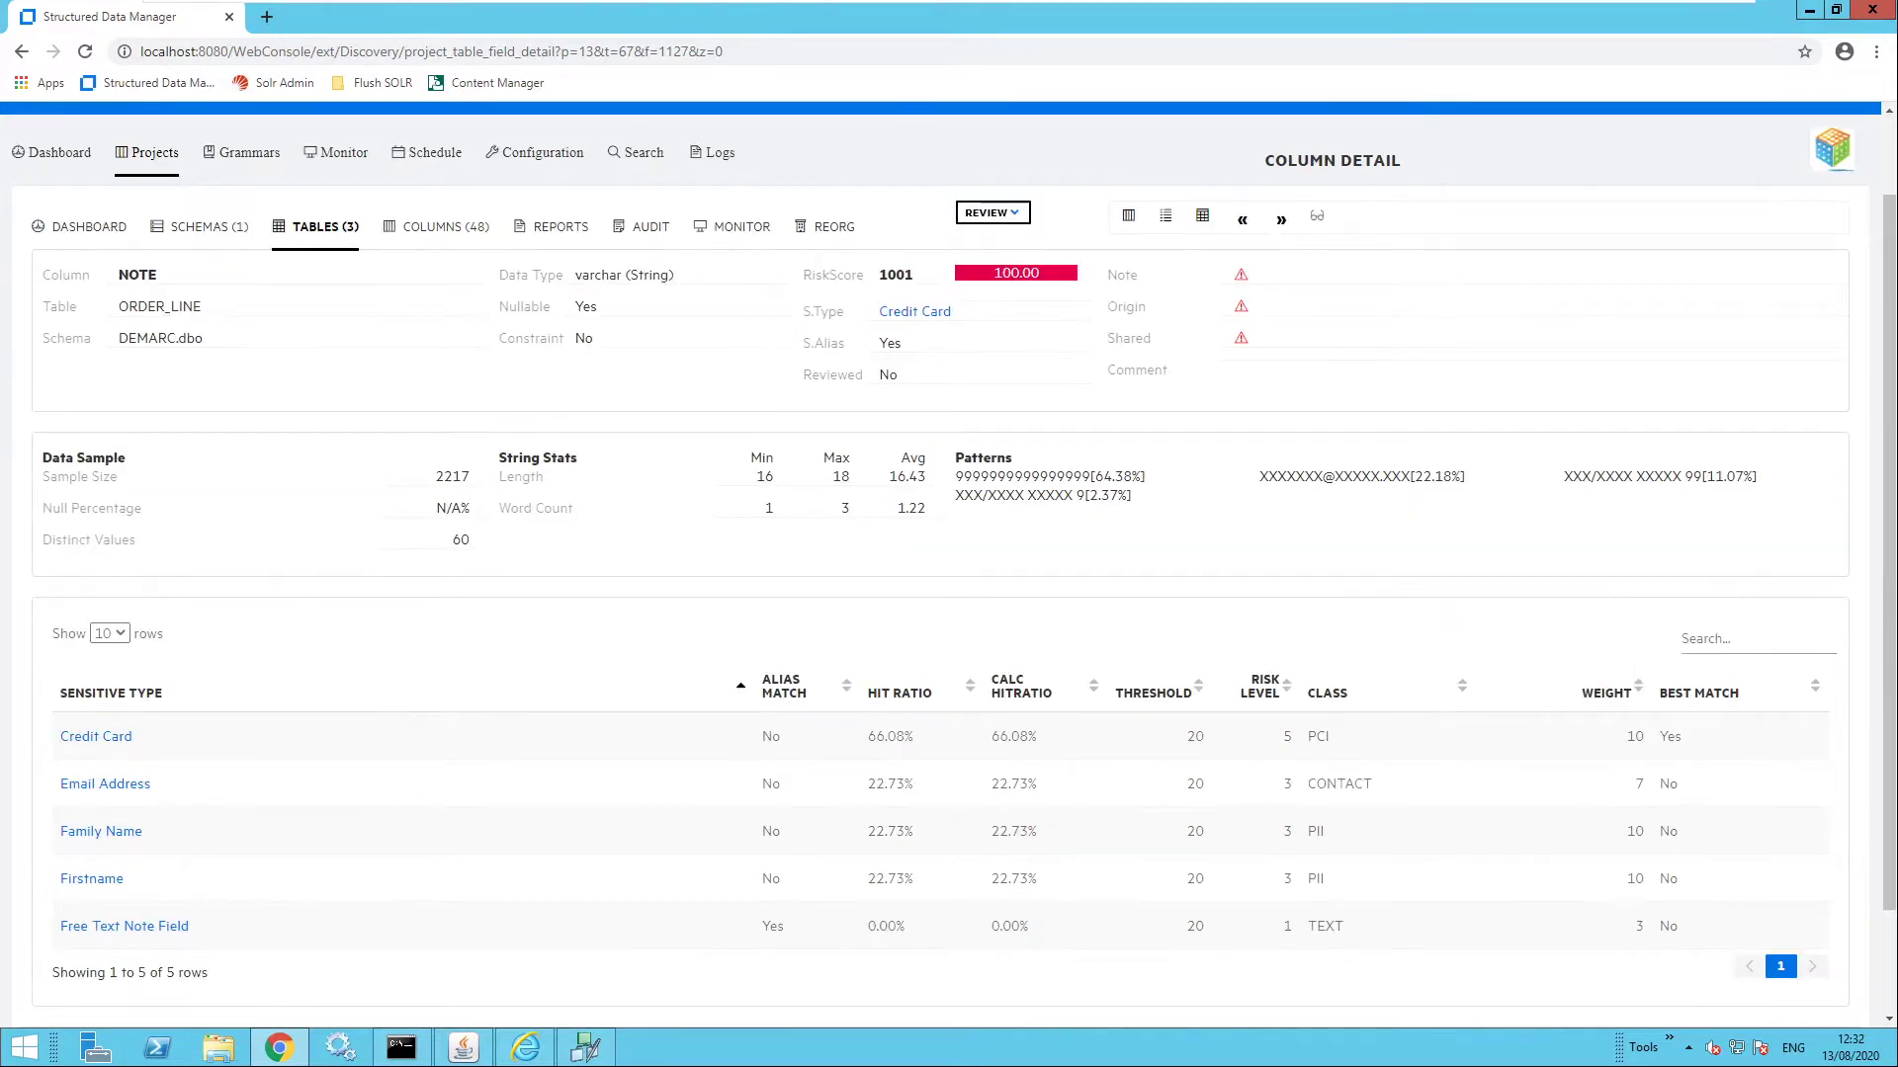
{"action": "scroll", "coordinate": [931, 457], "scroll_direction": "up", "scroll_amount": 1}
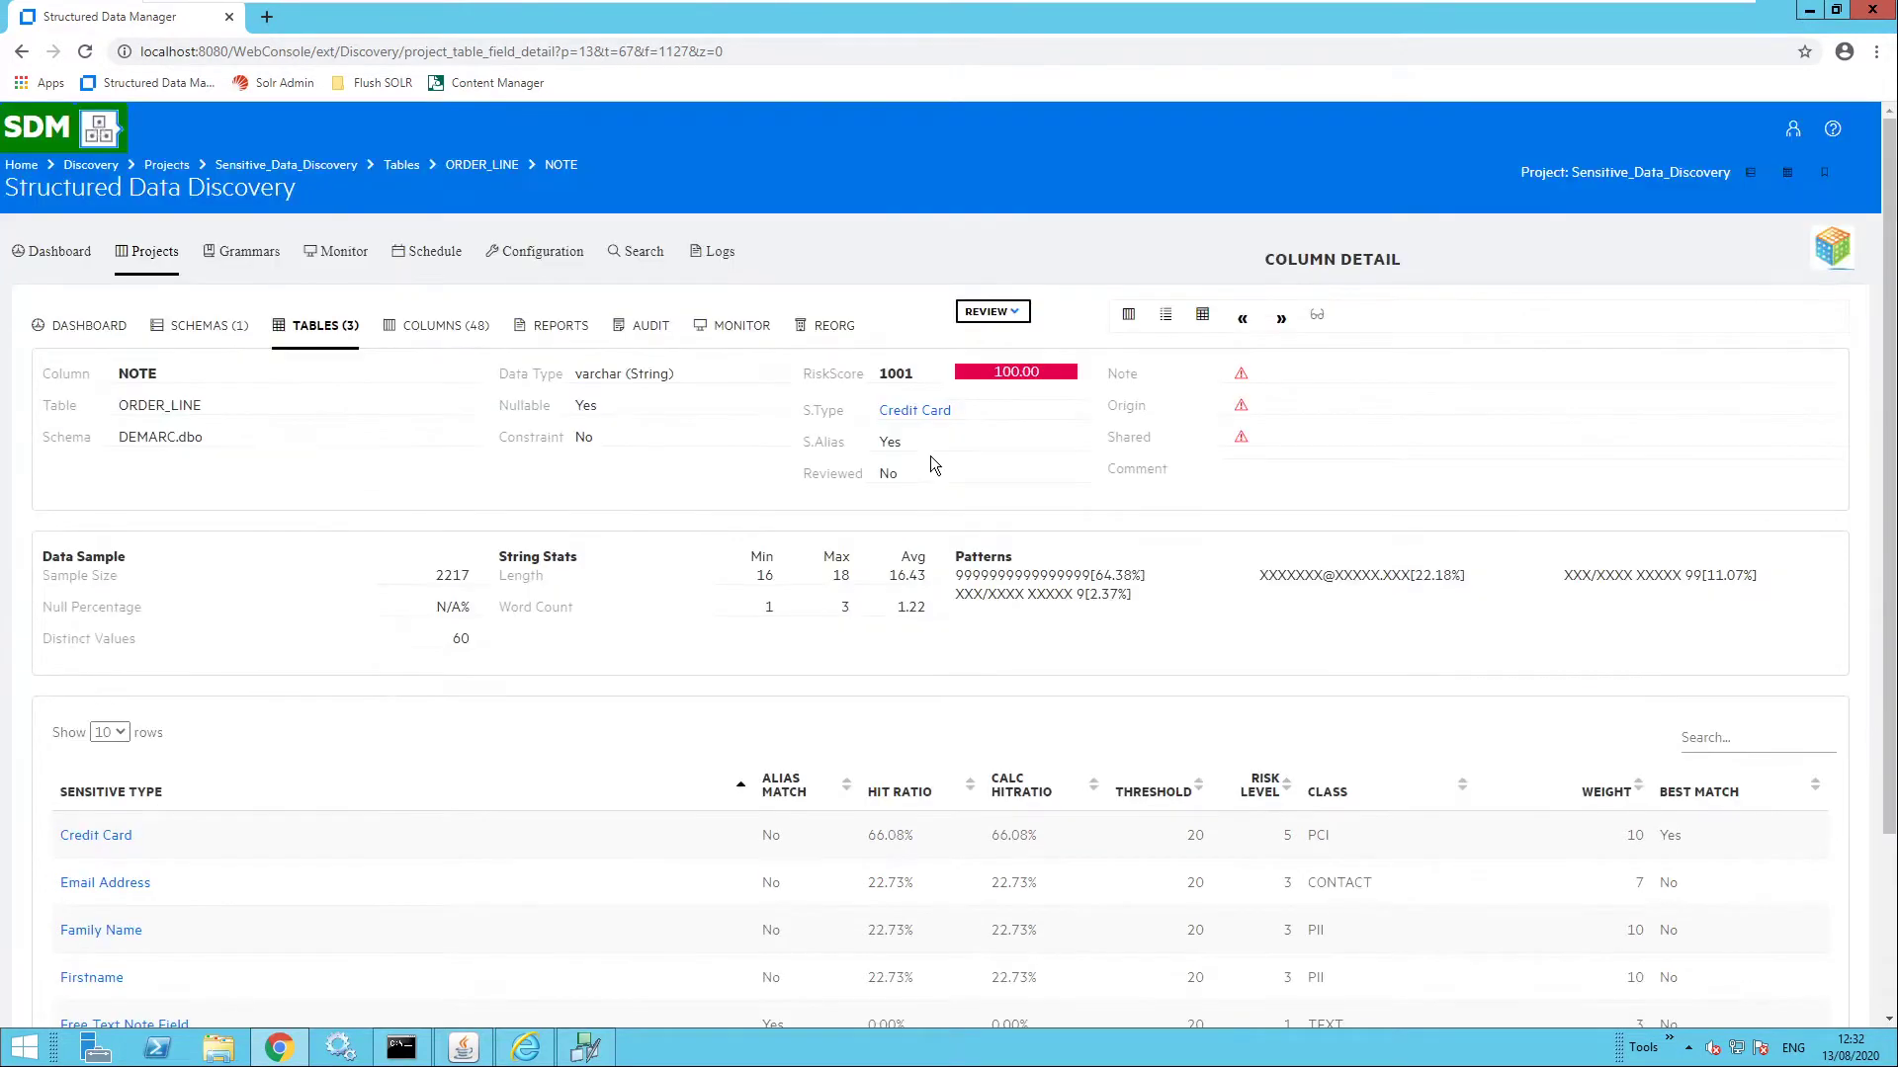
- Save a review overriding NOTE's personal data type to Email Address
{"action": "left_click", "coordinate": [1019, 317]}
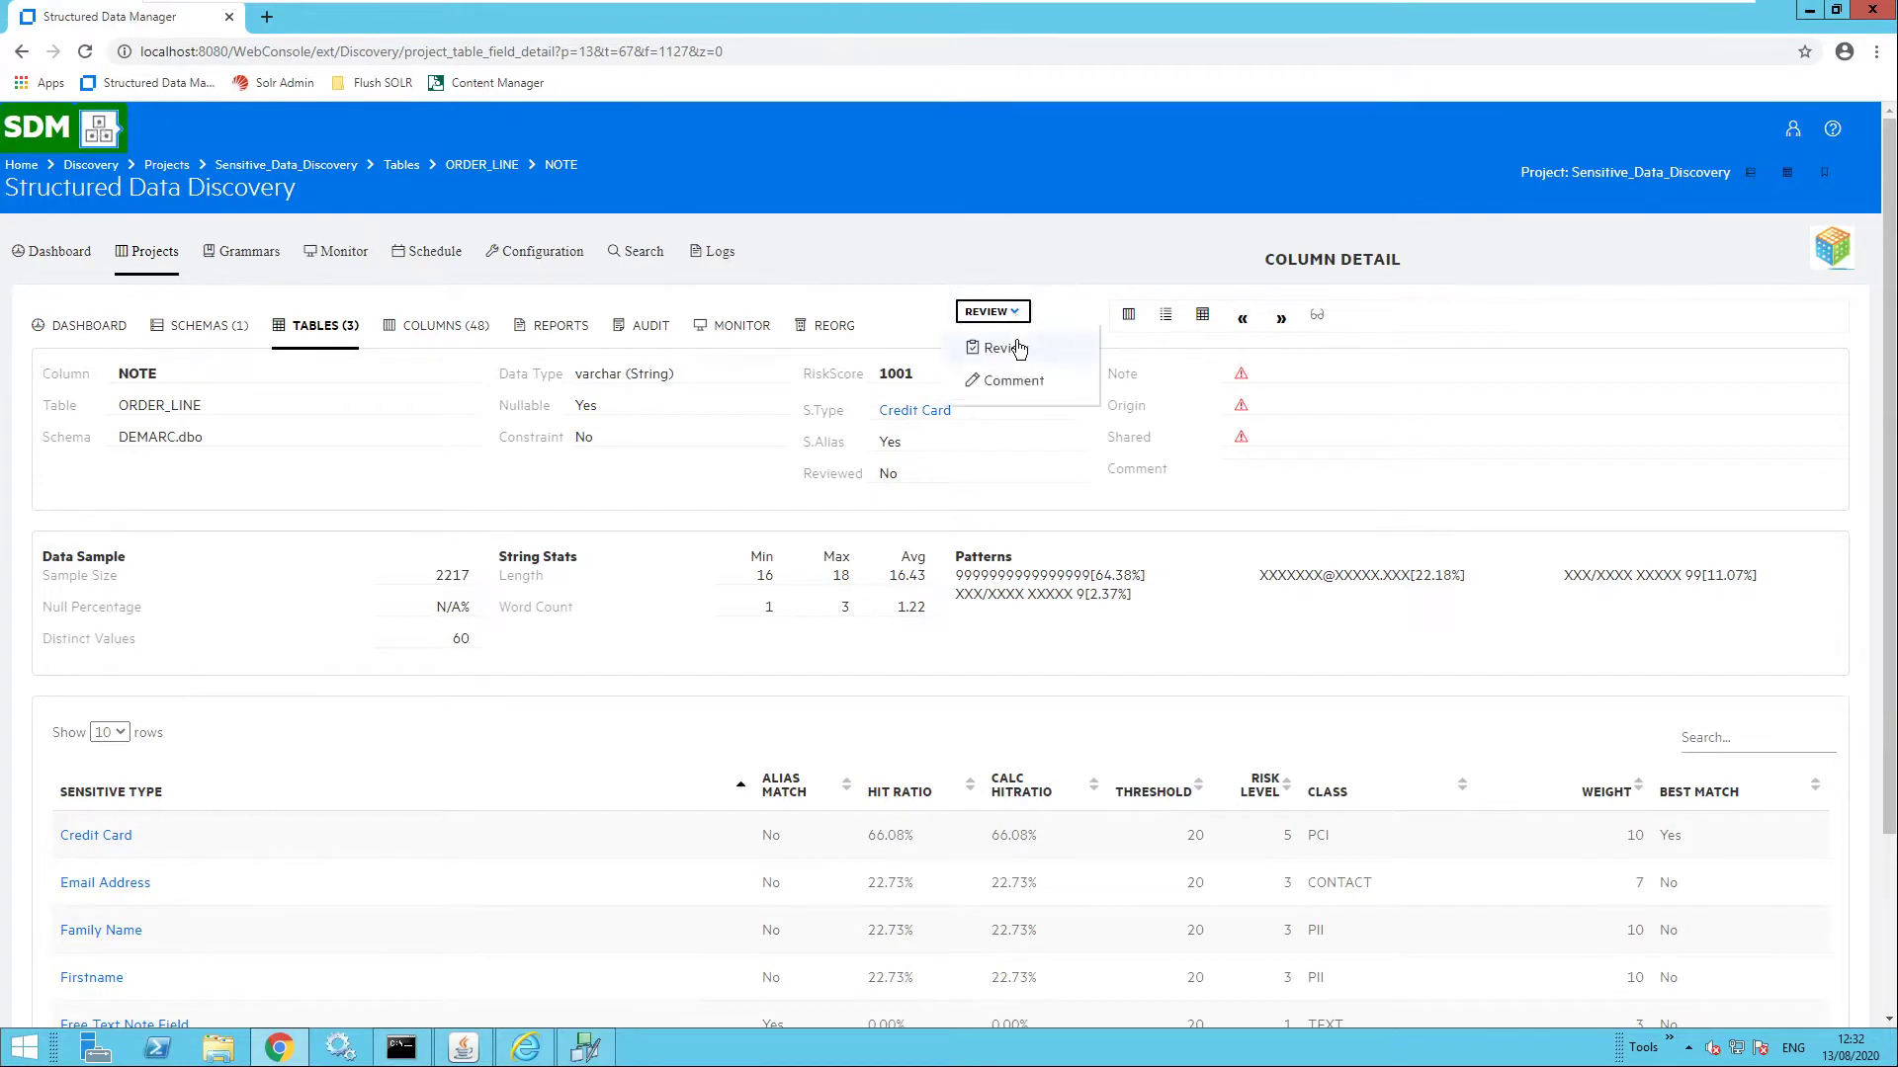
{"action": "left_click", "coordinate": [1016, 349]}
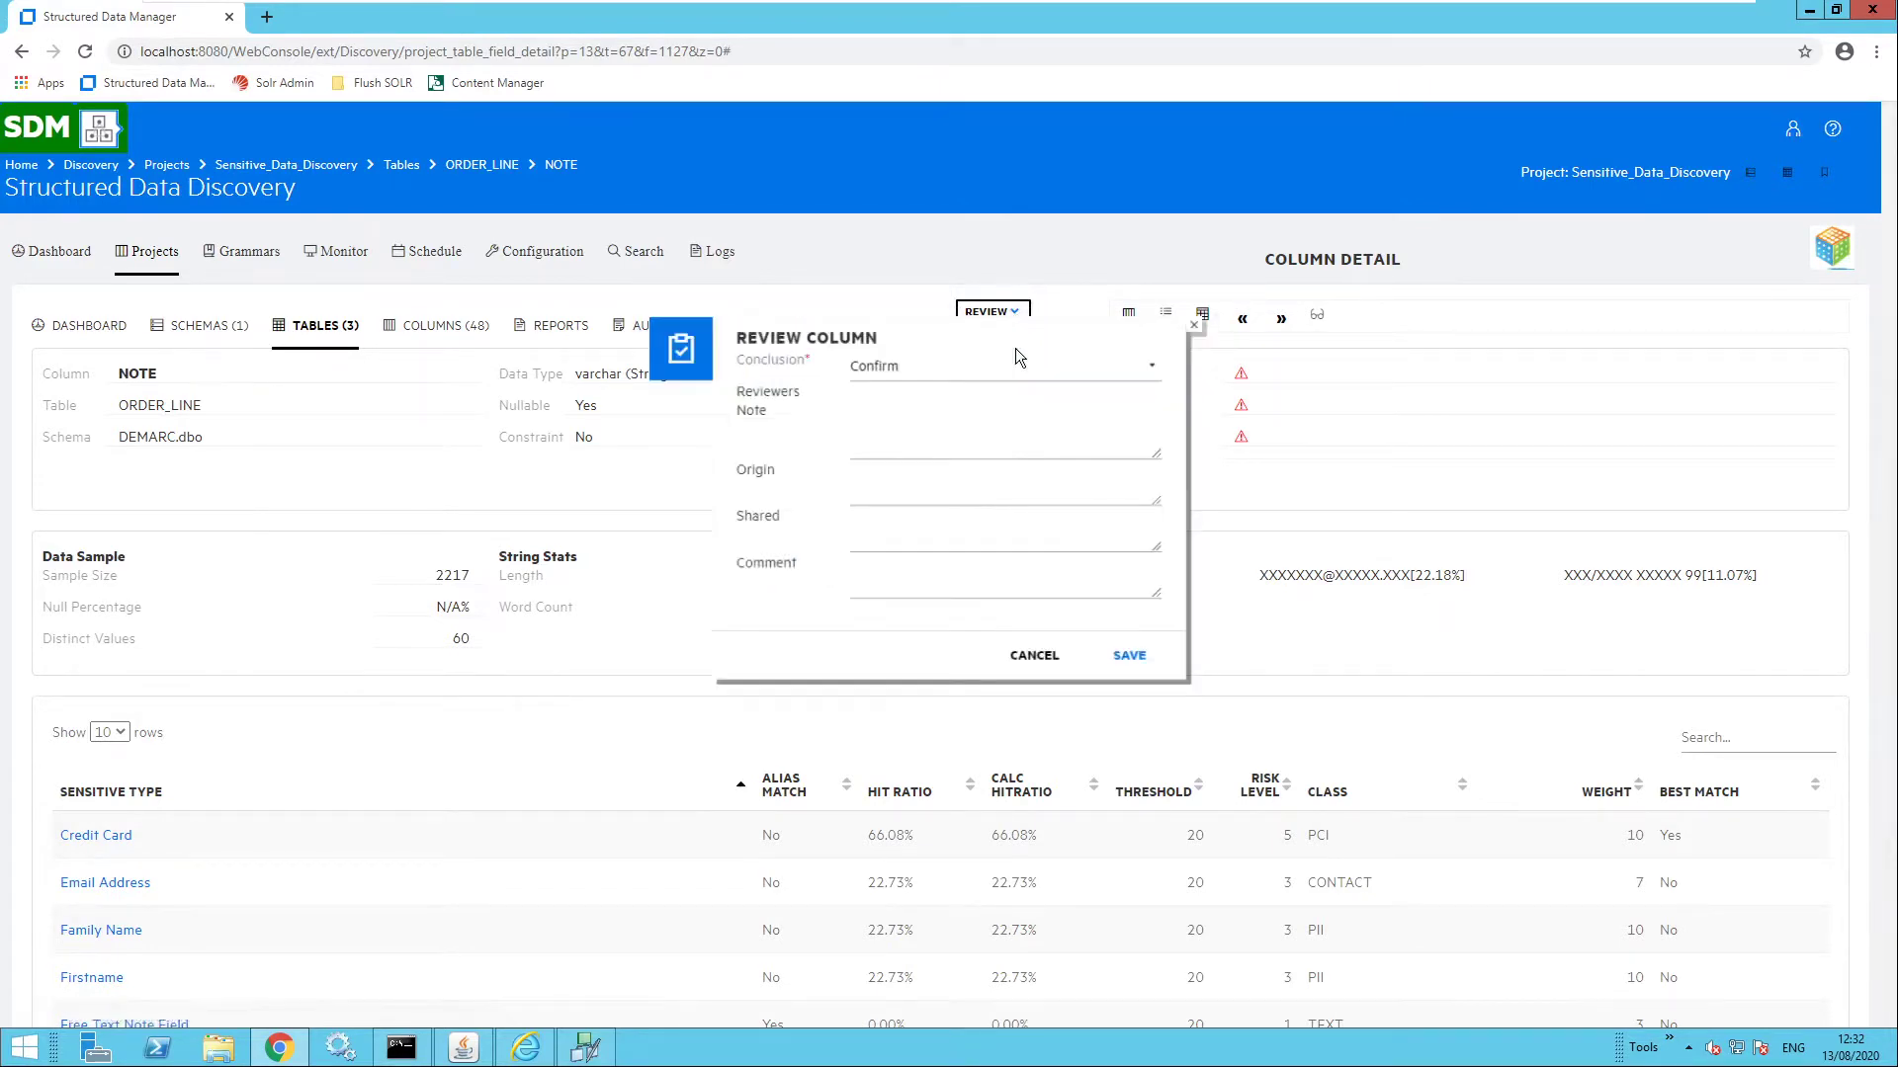
{"action": "left_click", "coordinate": [999, 373]}
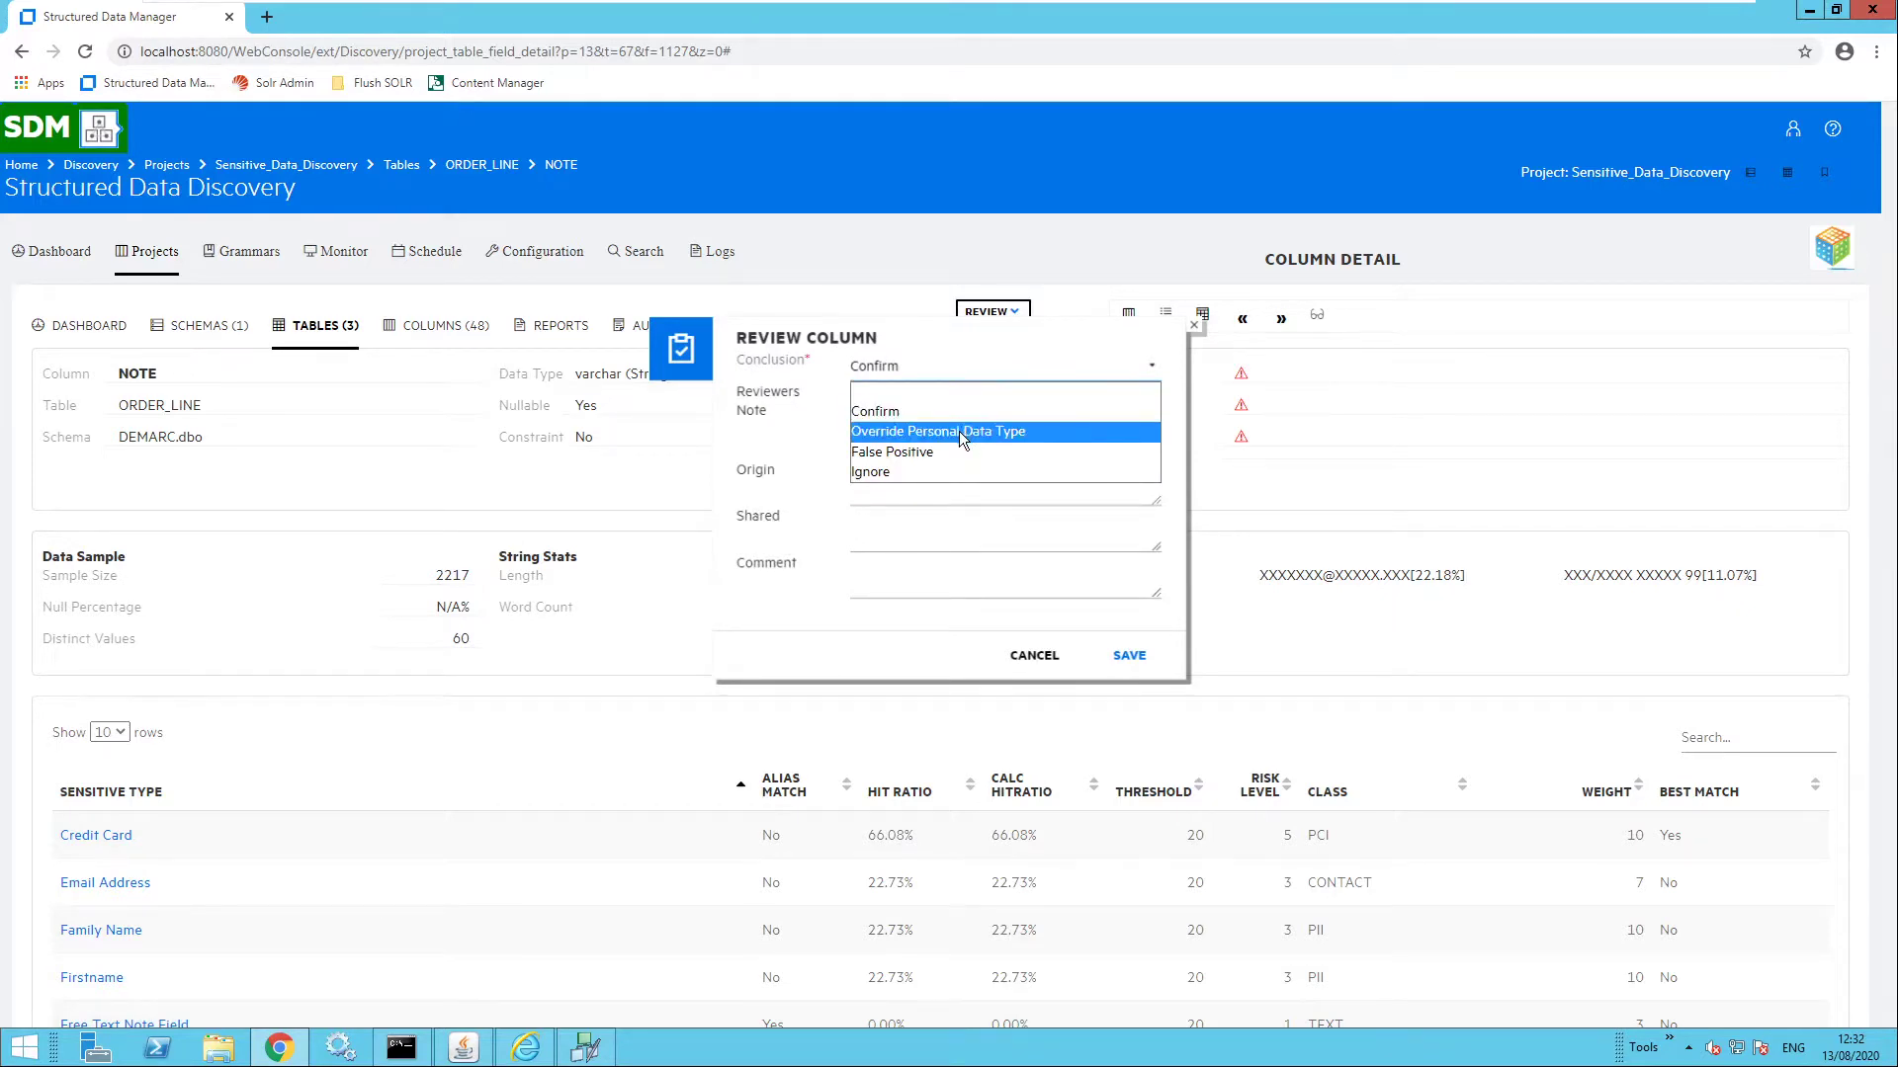
{"action": "left_click", "coordinate": [959, 431]}
{"action": "left_click", "coordinate": [998, 411]}
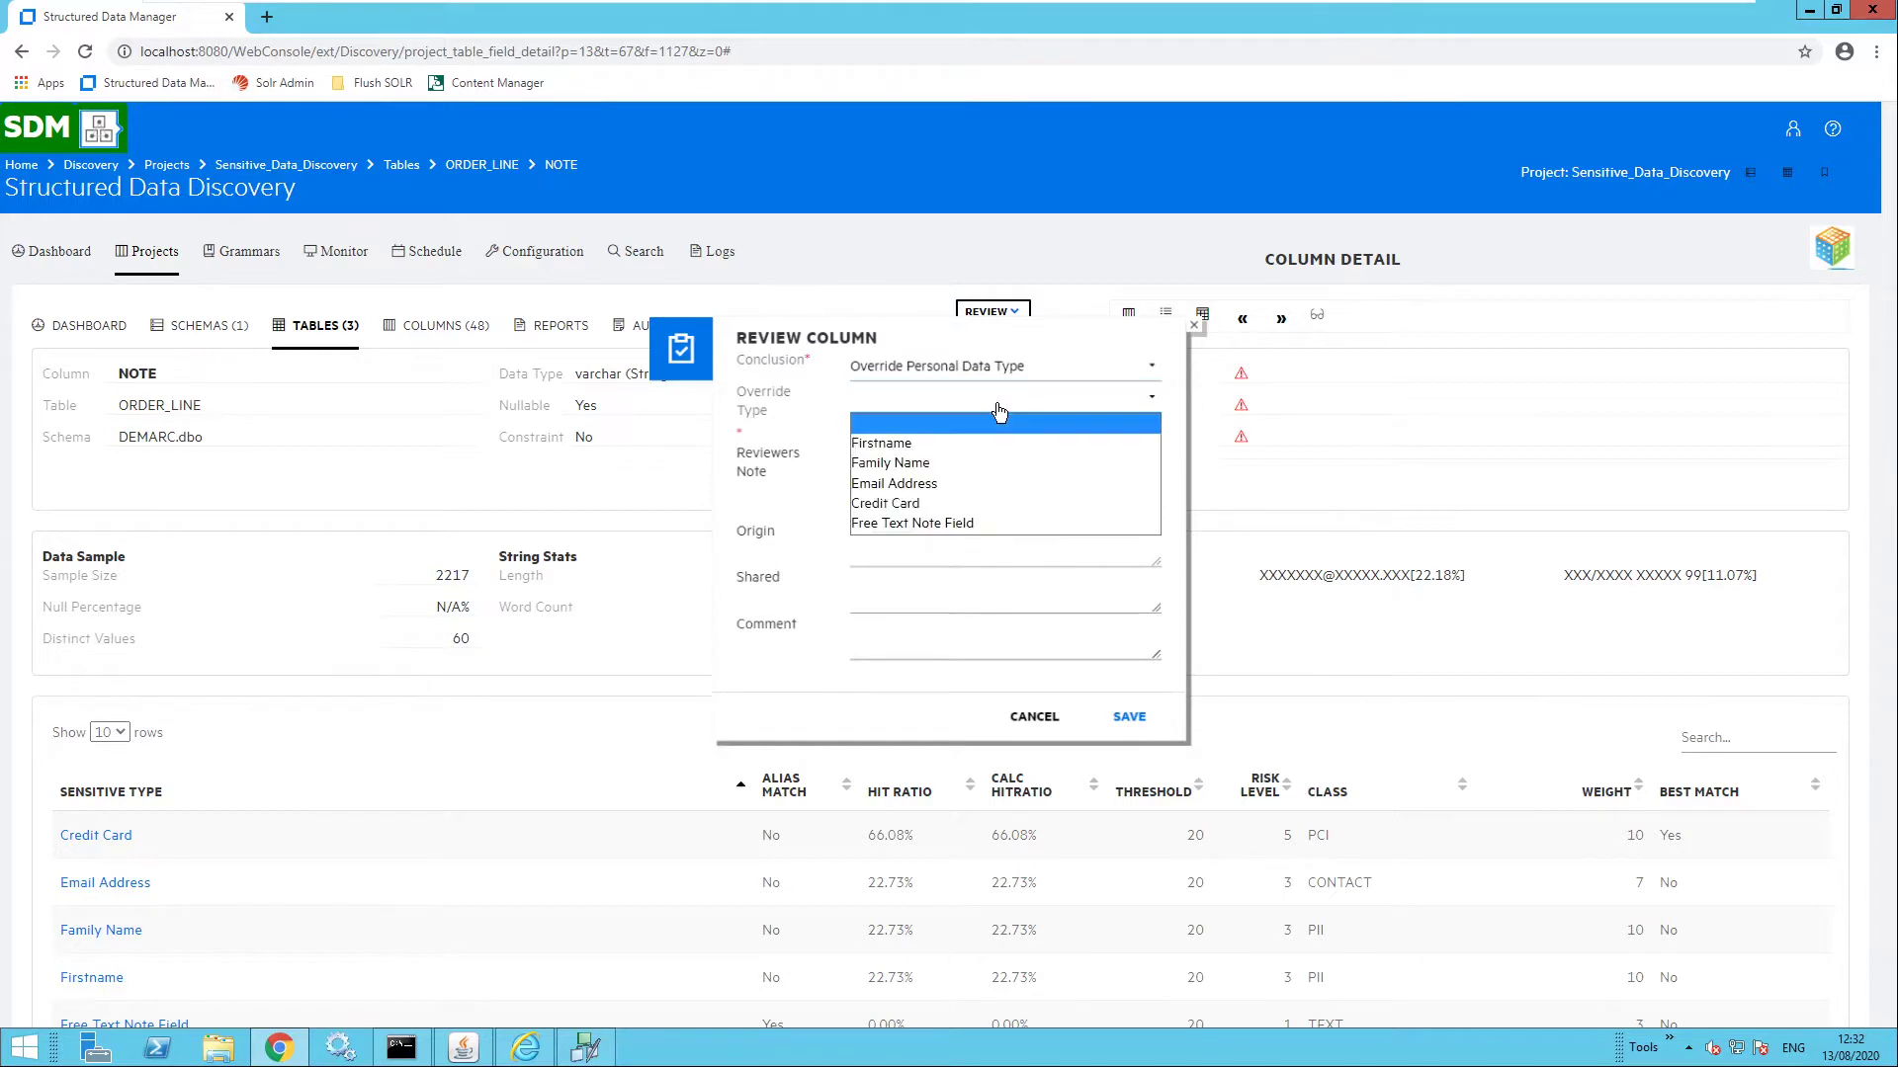
{"action": "left_click", "coordinate": [947, 484]}
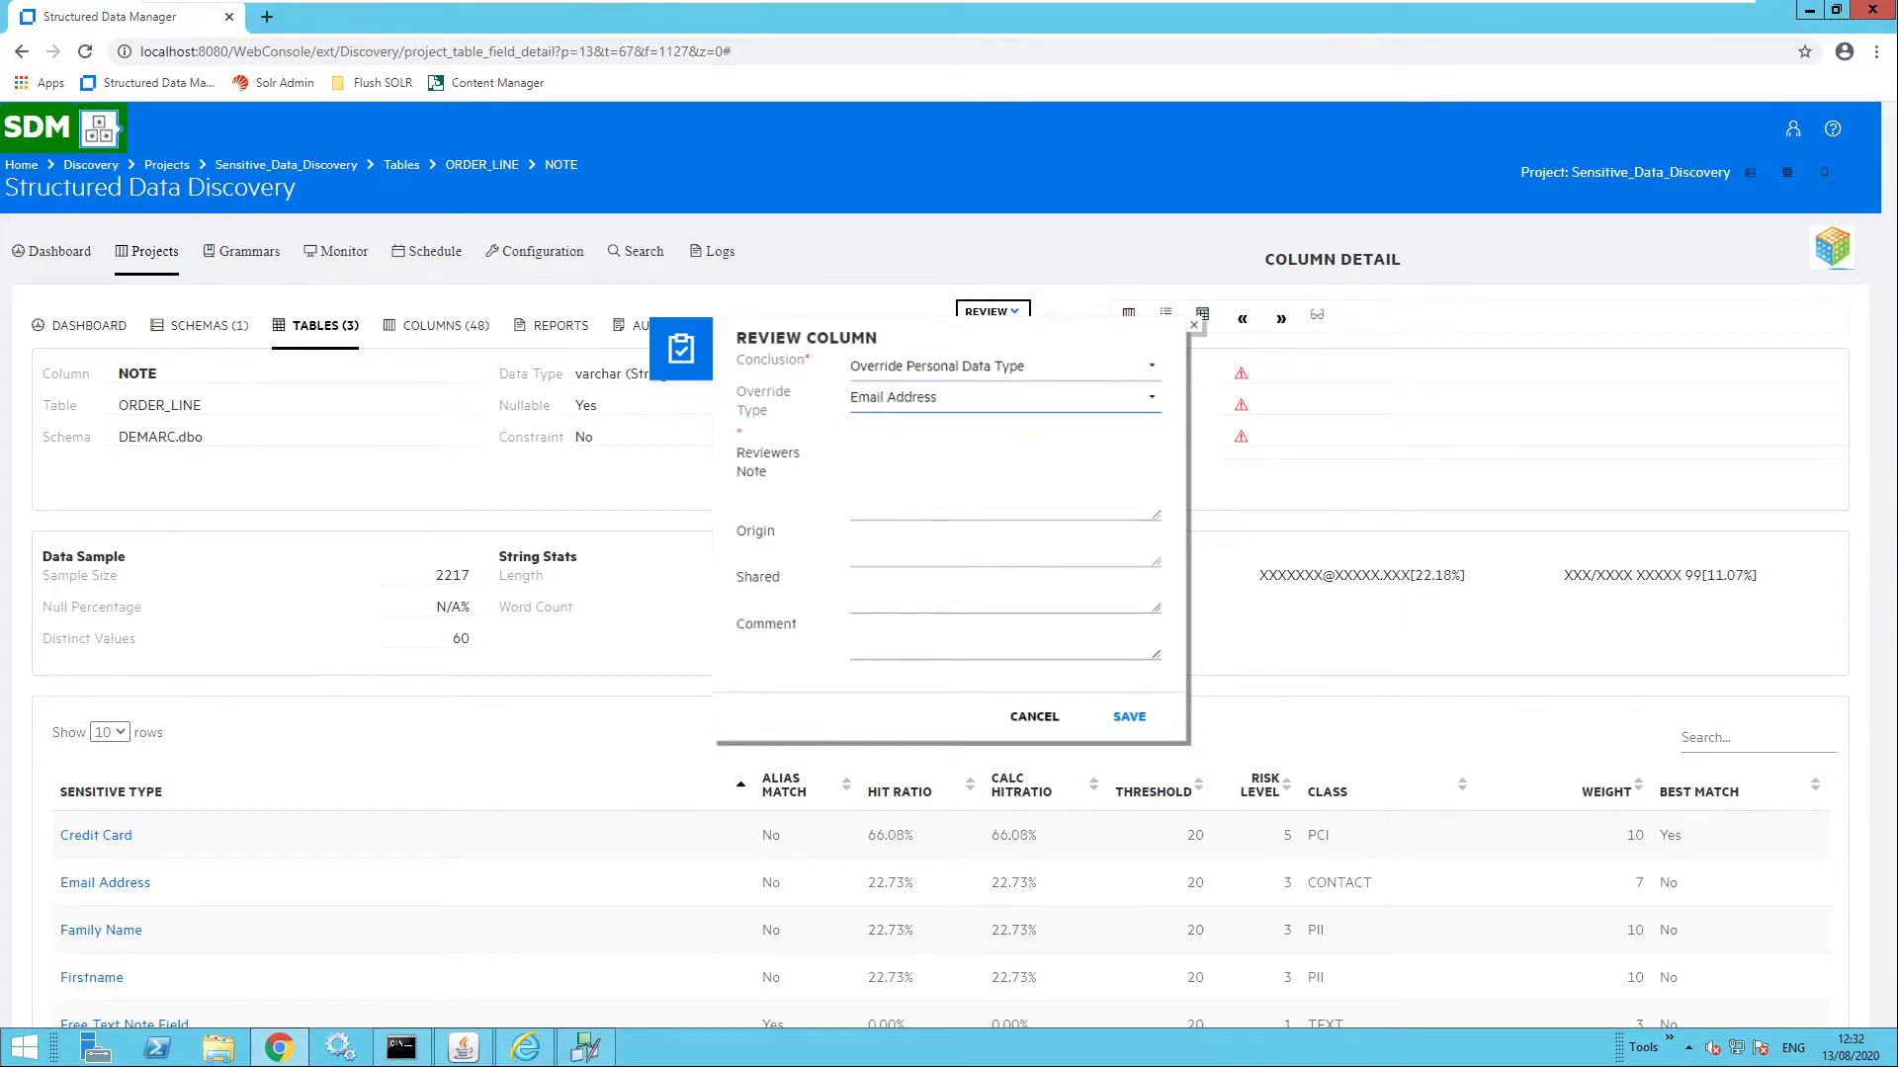
{"action": "left_click", "coordinate": [1129, 719]}
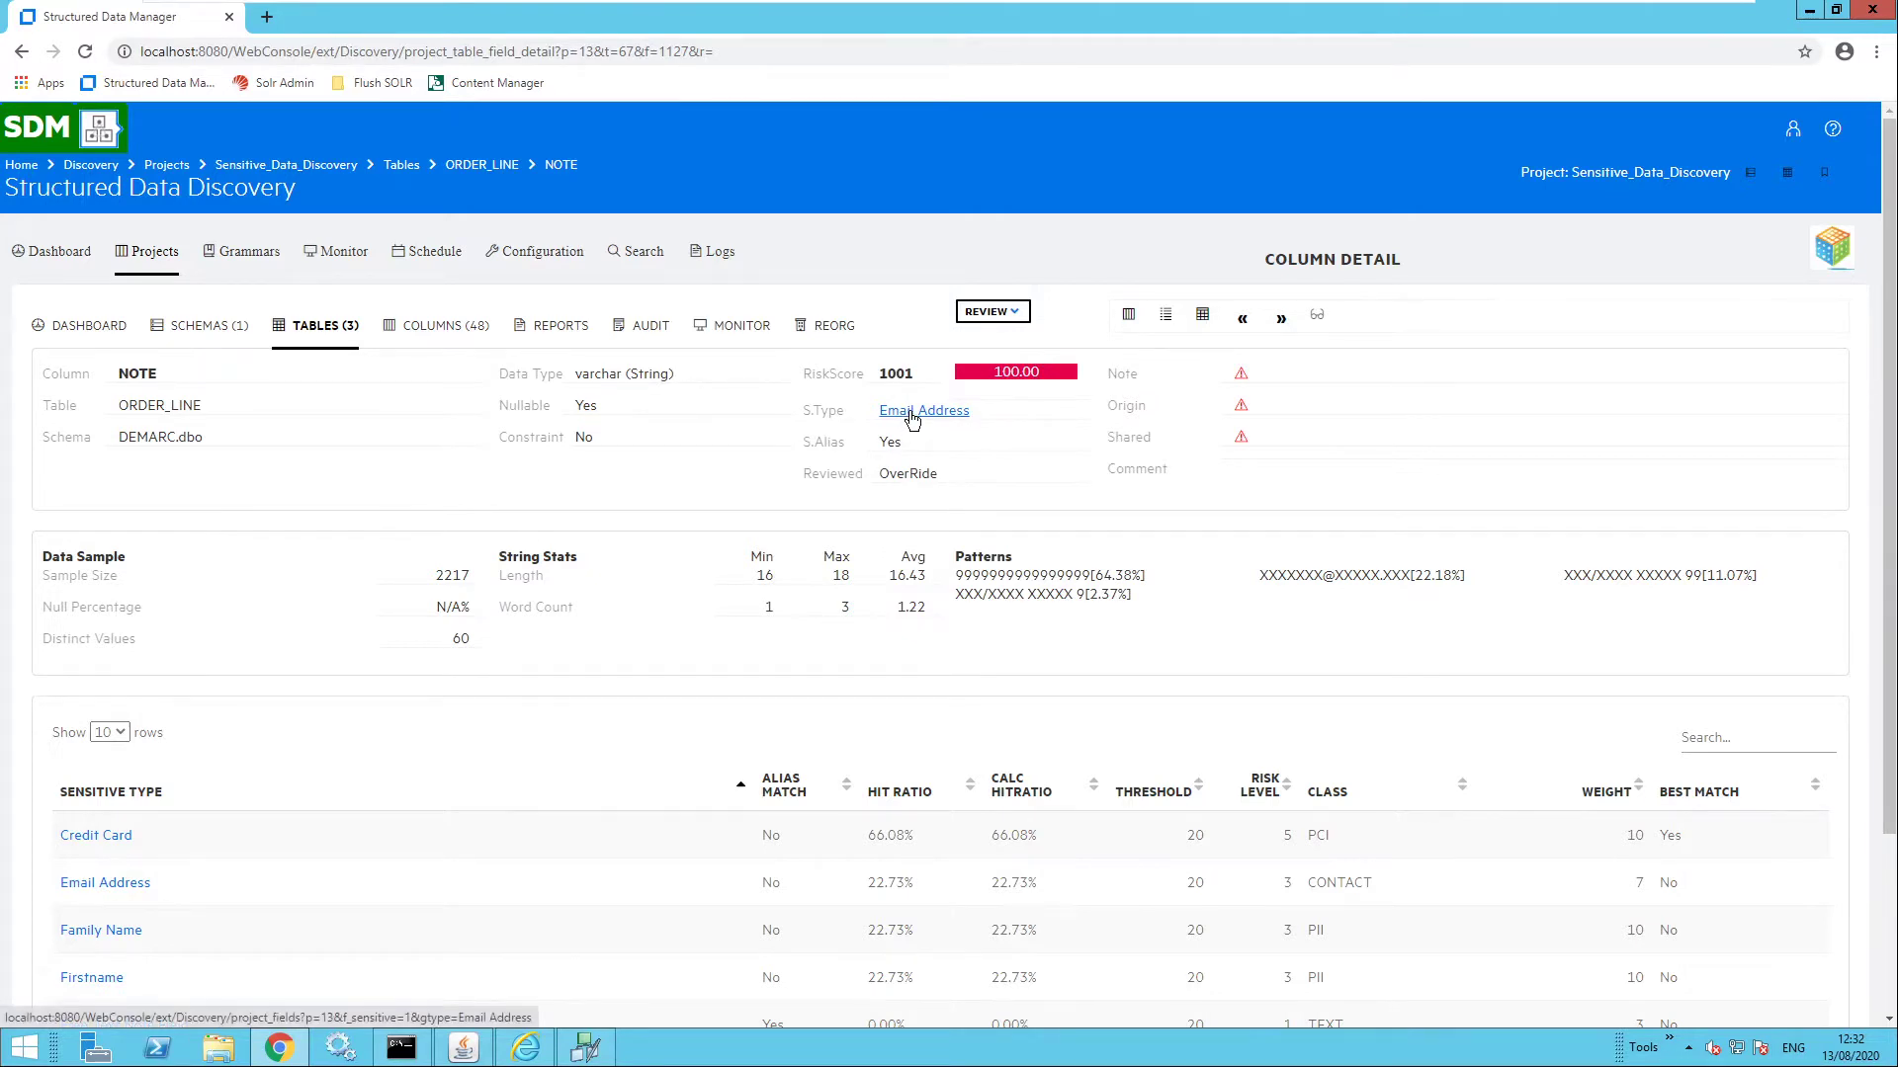
- Return to ORDER_LINE's table details and highlight NOTE's new Sensitive status
{"action": "left_click", "coordinate": [1204, 318]}
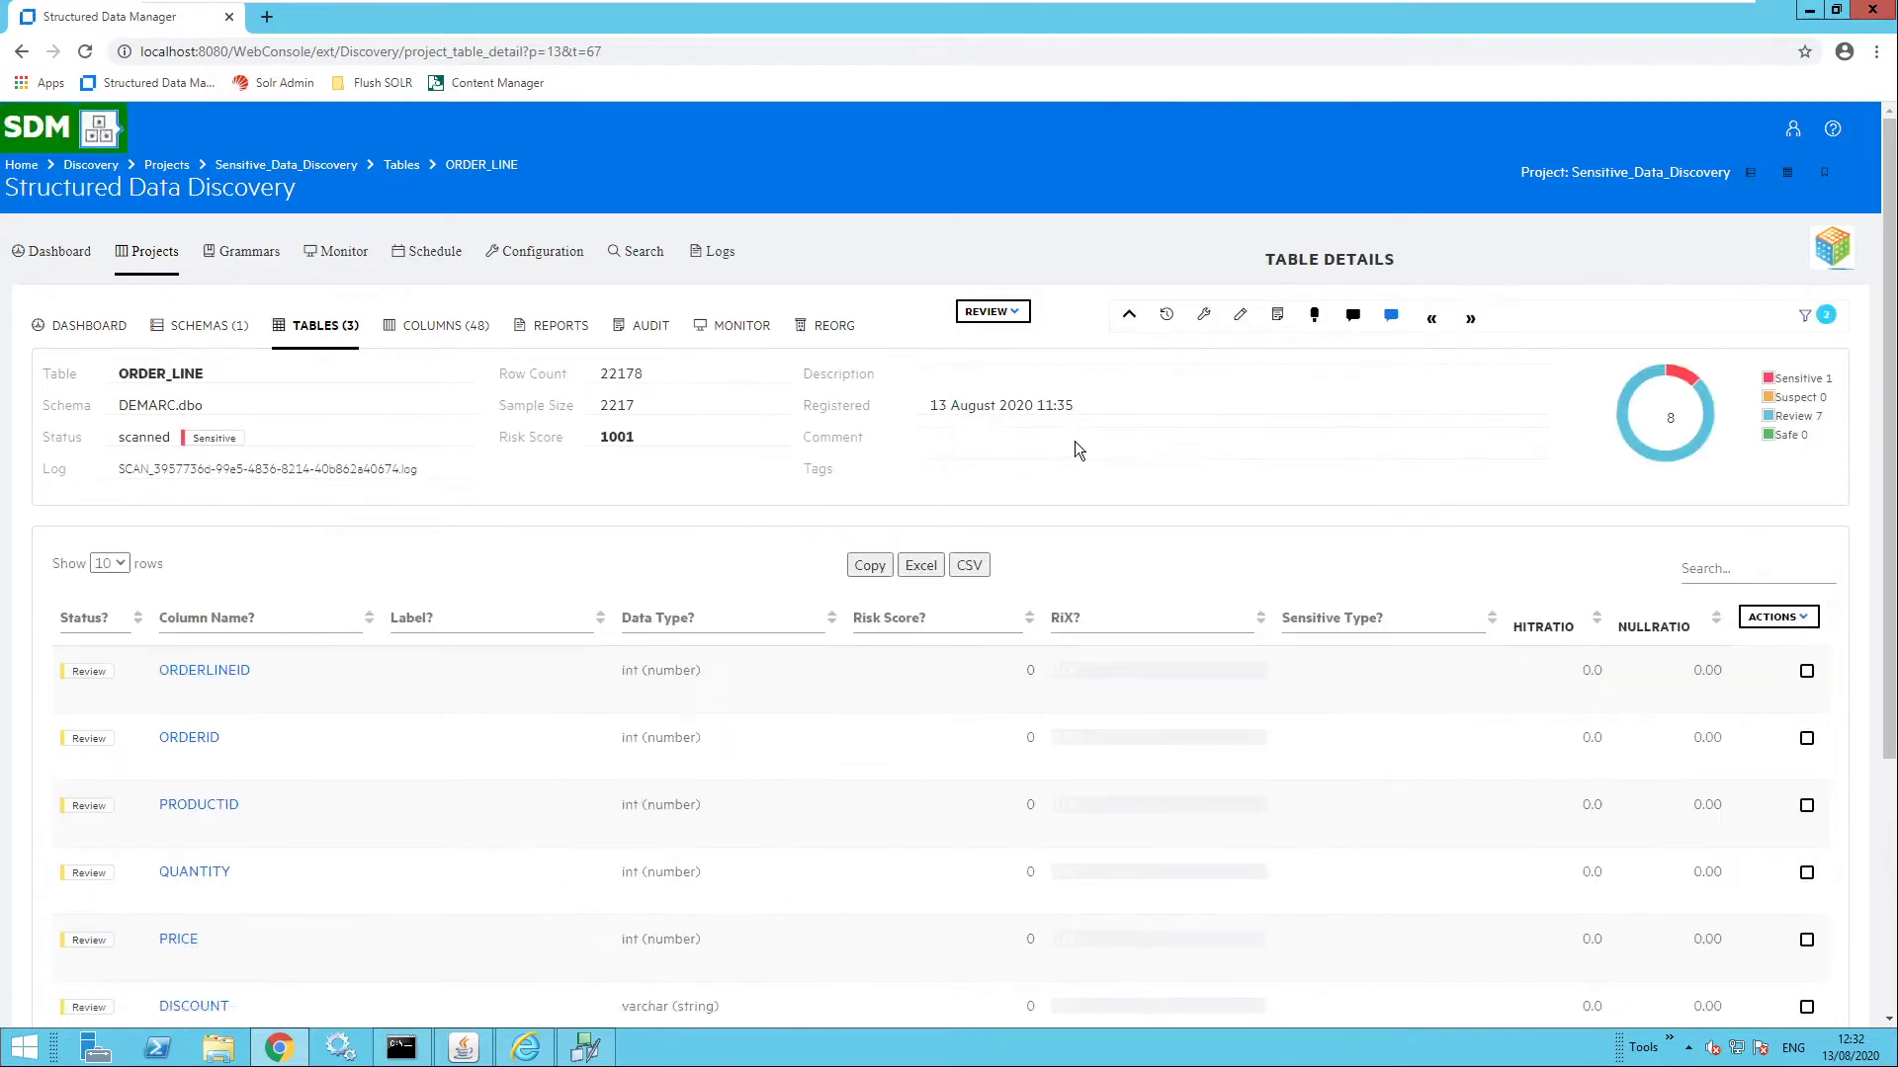
{"action": "scroll", "coordinate": [1073, 443], "scroll_direction": "down", "scroll_amount": 2}
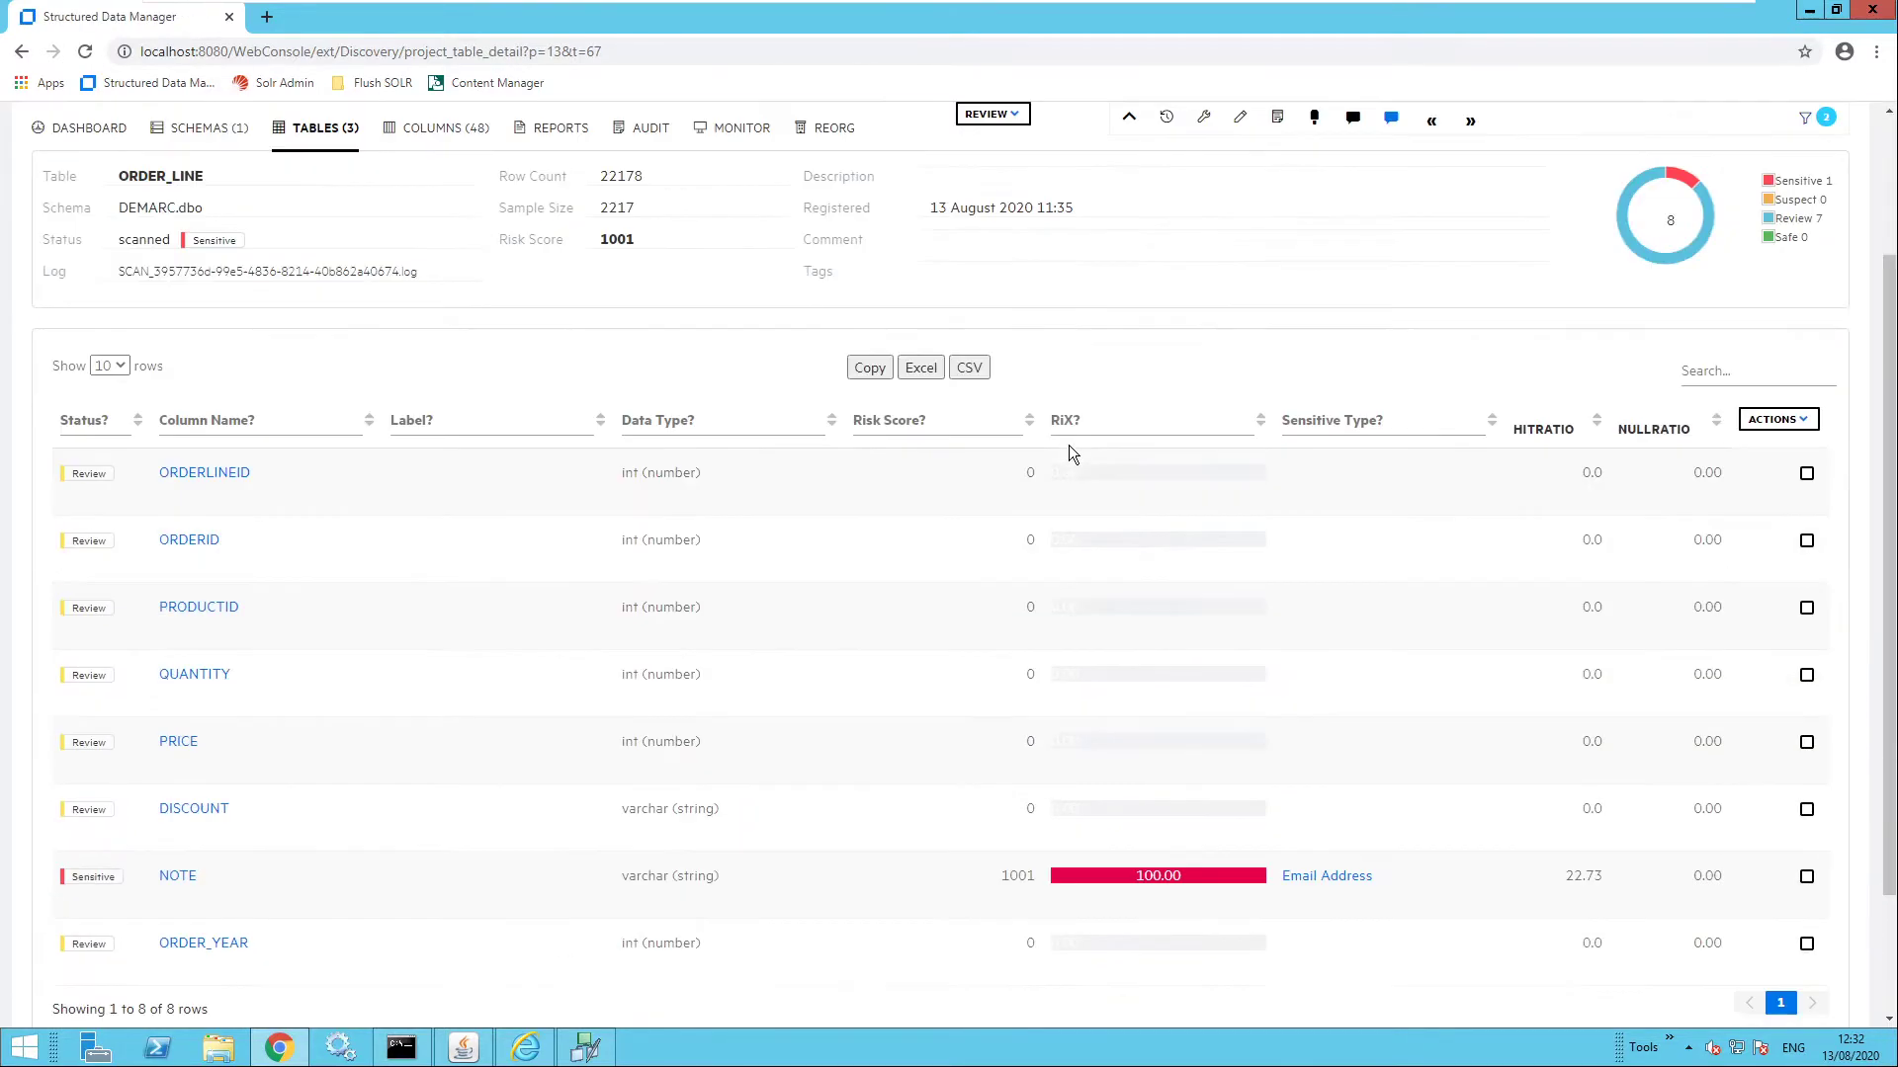
{"action": "double_click", "coordinate": [93, 877]}
- Tick ORDERLINEID, ORDERID, PRODUCTID, QUANTITY, PRICE, DISCOUNT and ORDER_YEAR
{"action": "left_click", "coordinate": [1805, 474]}
{"action": "left_click", "coordinate": [1806, 541]}
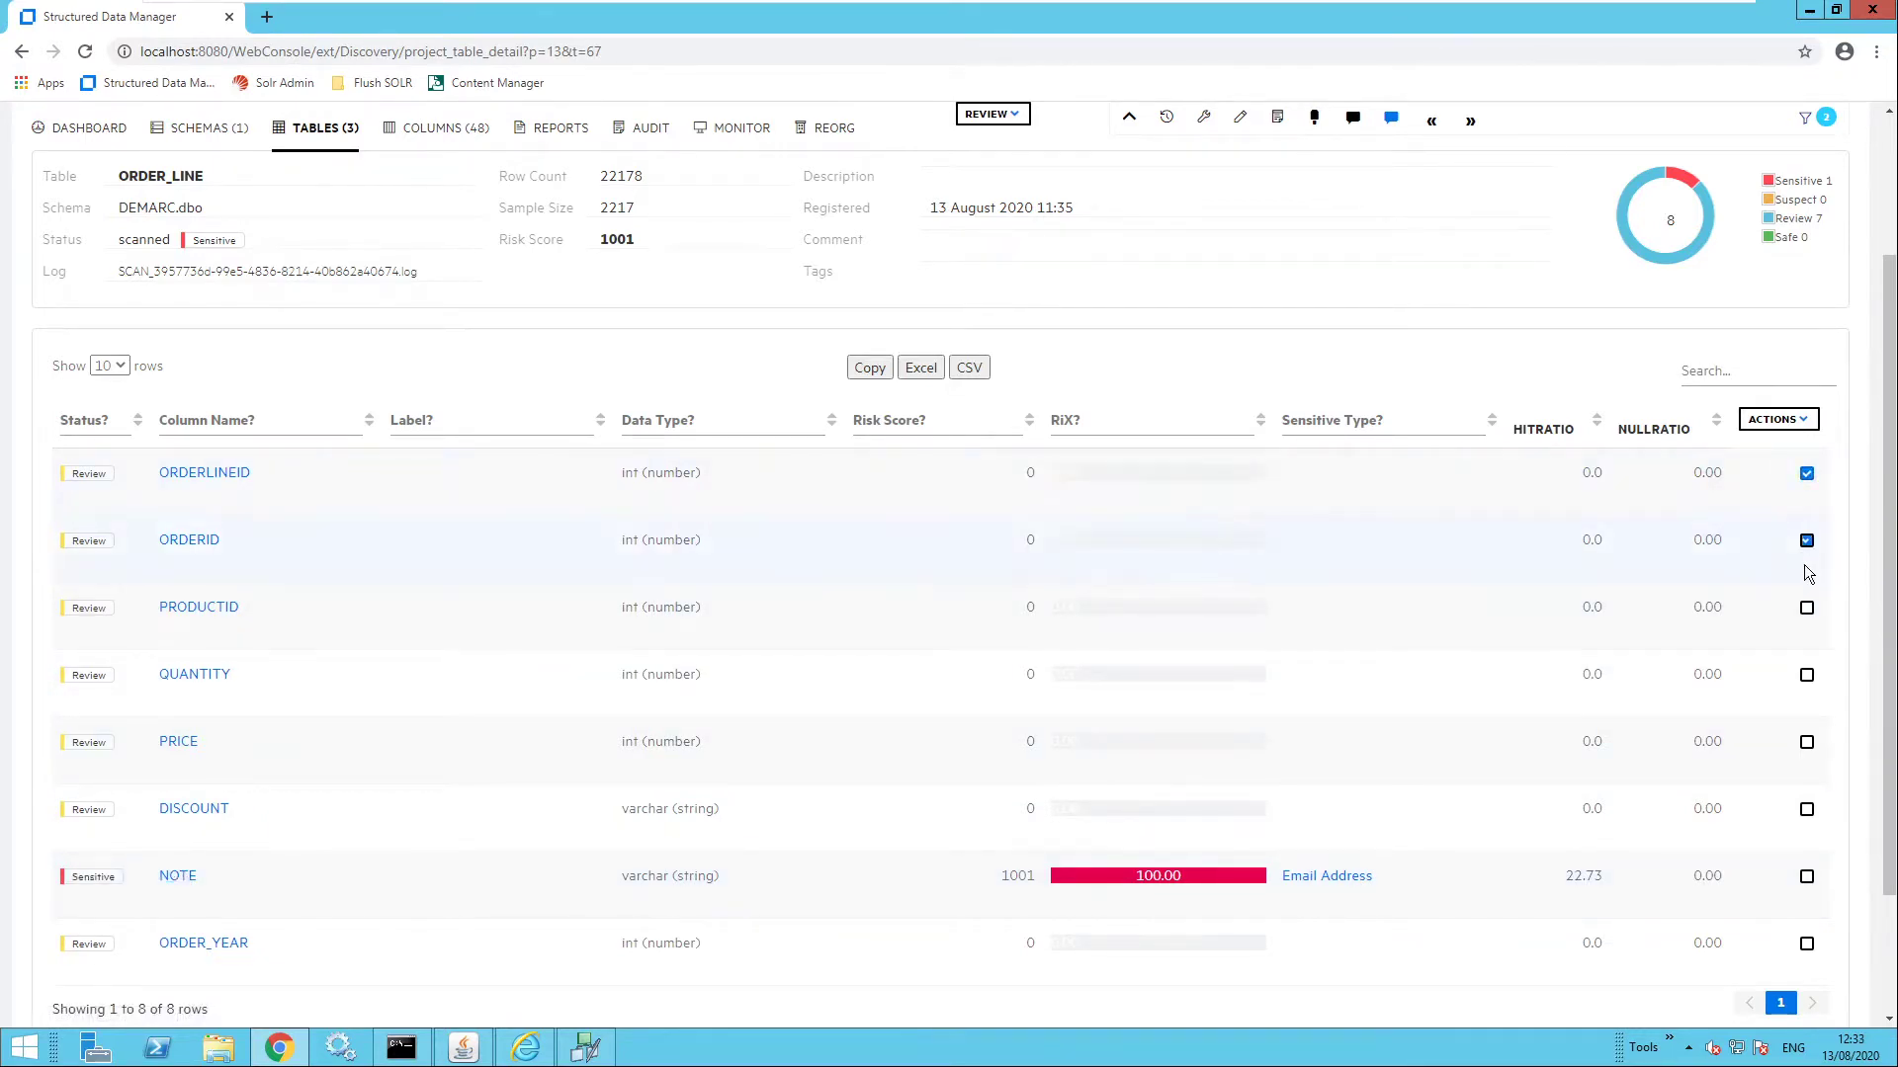
{"action": "left_click", "coordinate": [1806, 608]}
{"action": "left_click", "coordinate": [1806, 675]}
{"action": "left_click", "coordinate": [1807, 742]}
{"action": "left_click", "coordinate": [1807, 809]}
{"action": "left_click", "coordinate": [1807, 944]}
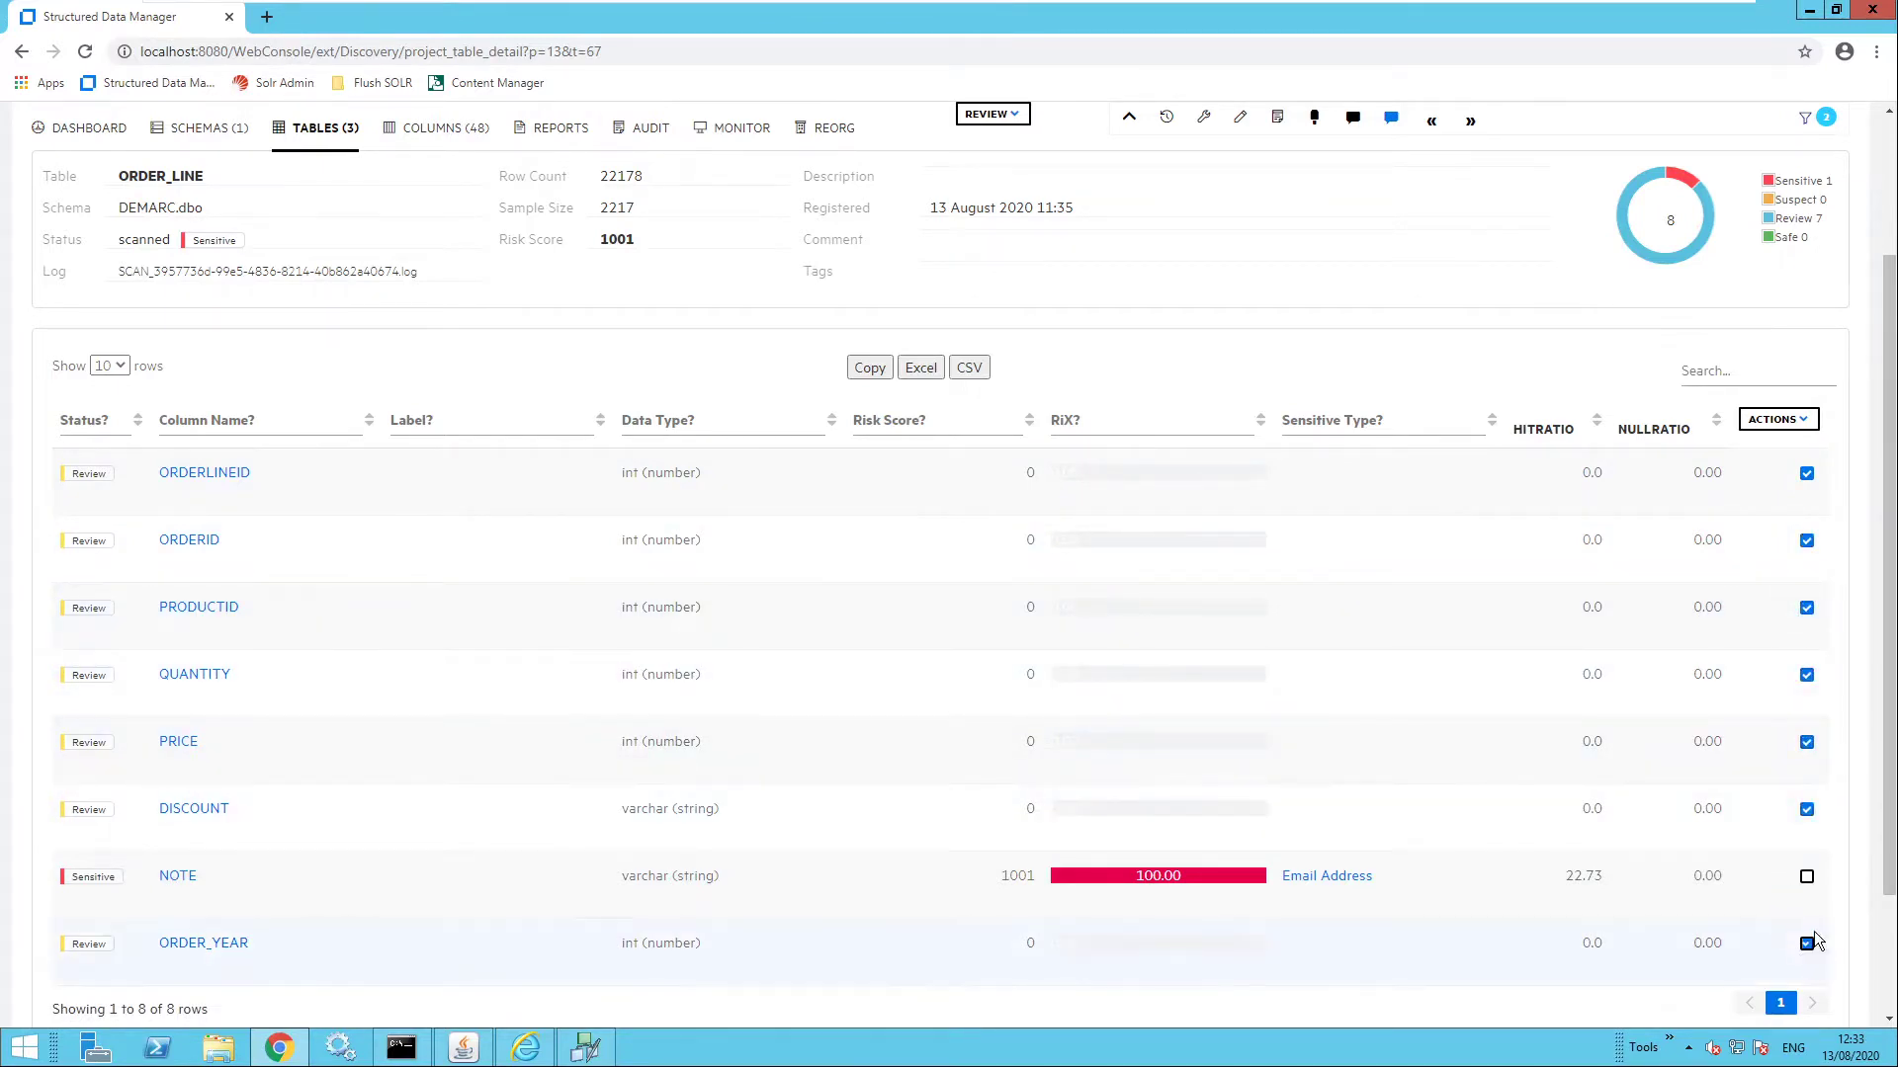
- Save a Confirm review for the seven checked columns
{"action": "left_click", "coordinate": [1796, 421]}
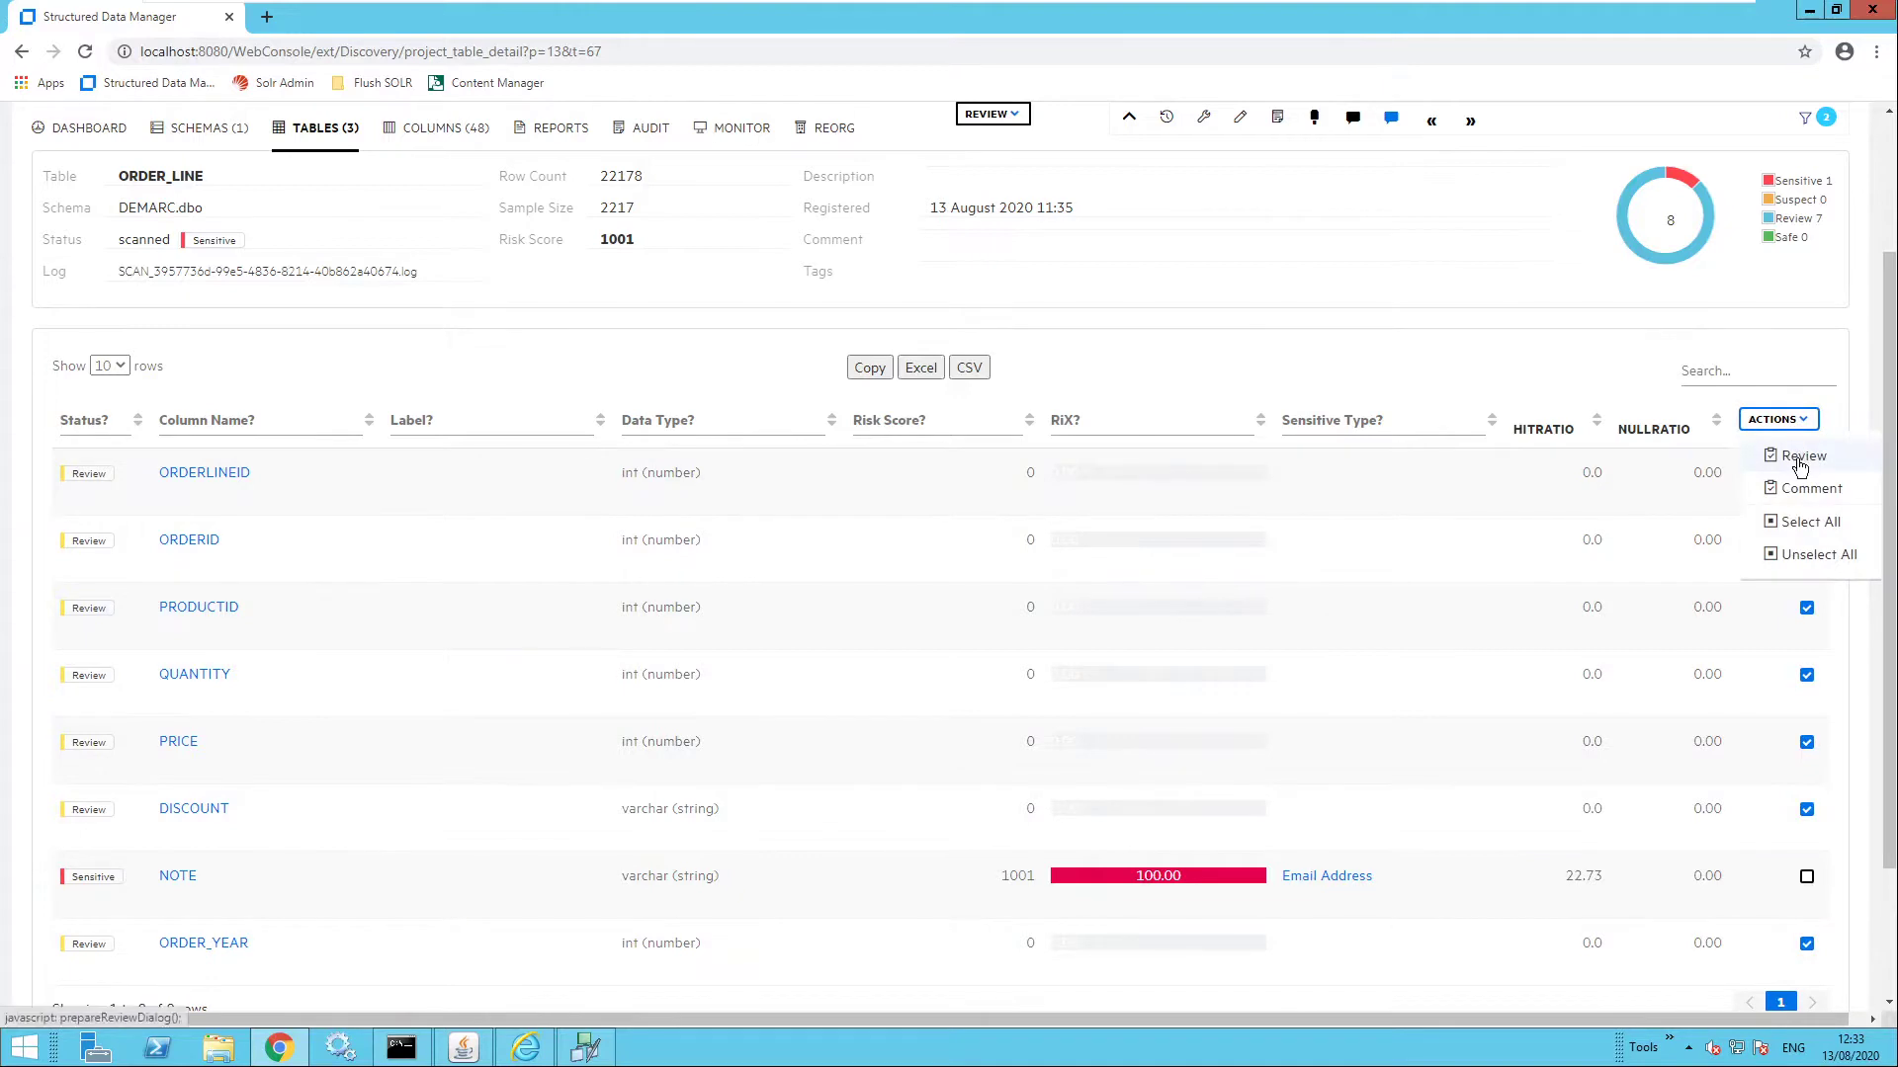
{"action": "left_click", "coordinate": [1799, 462]}
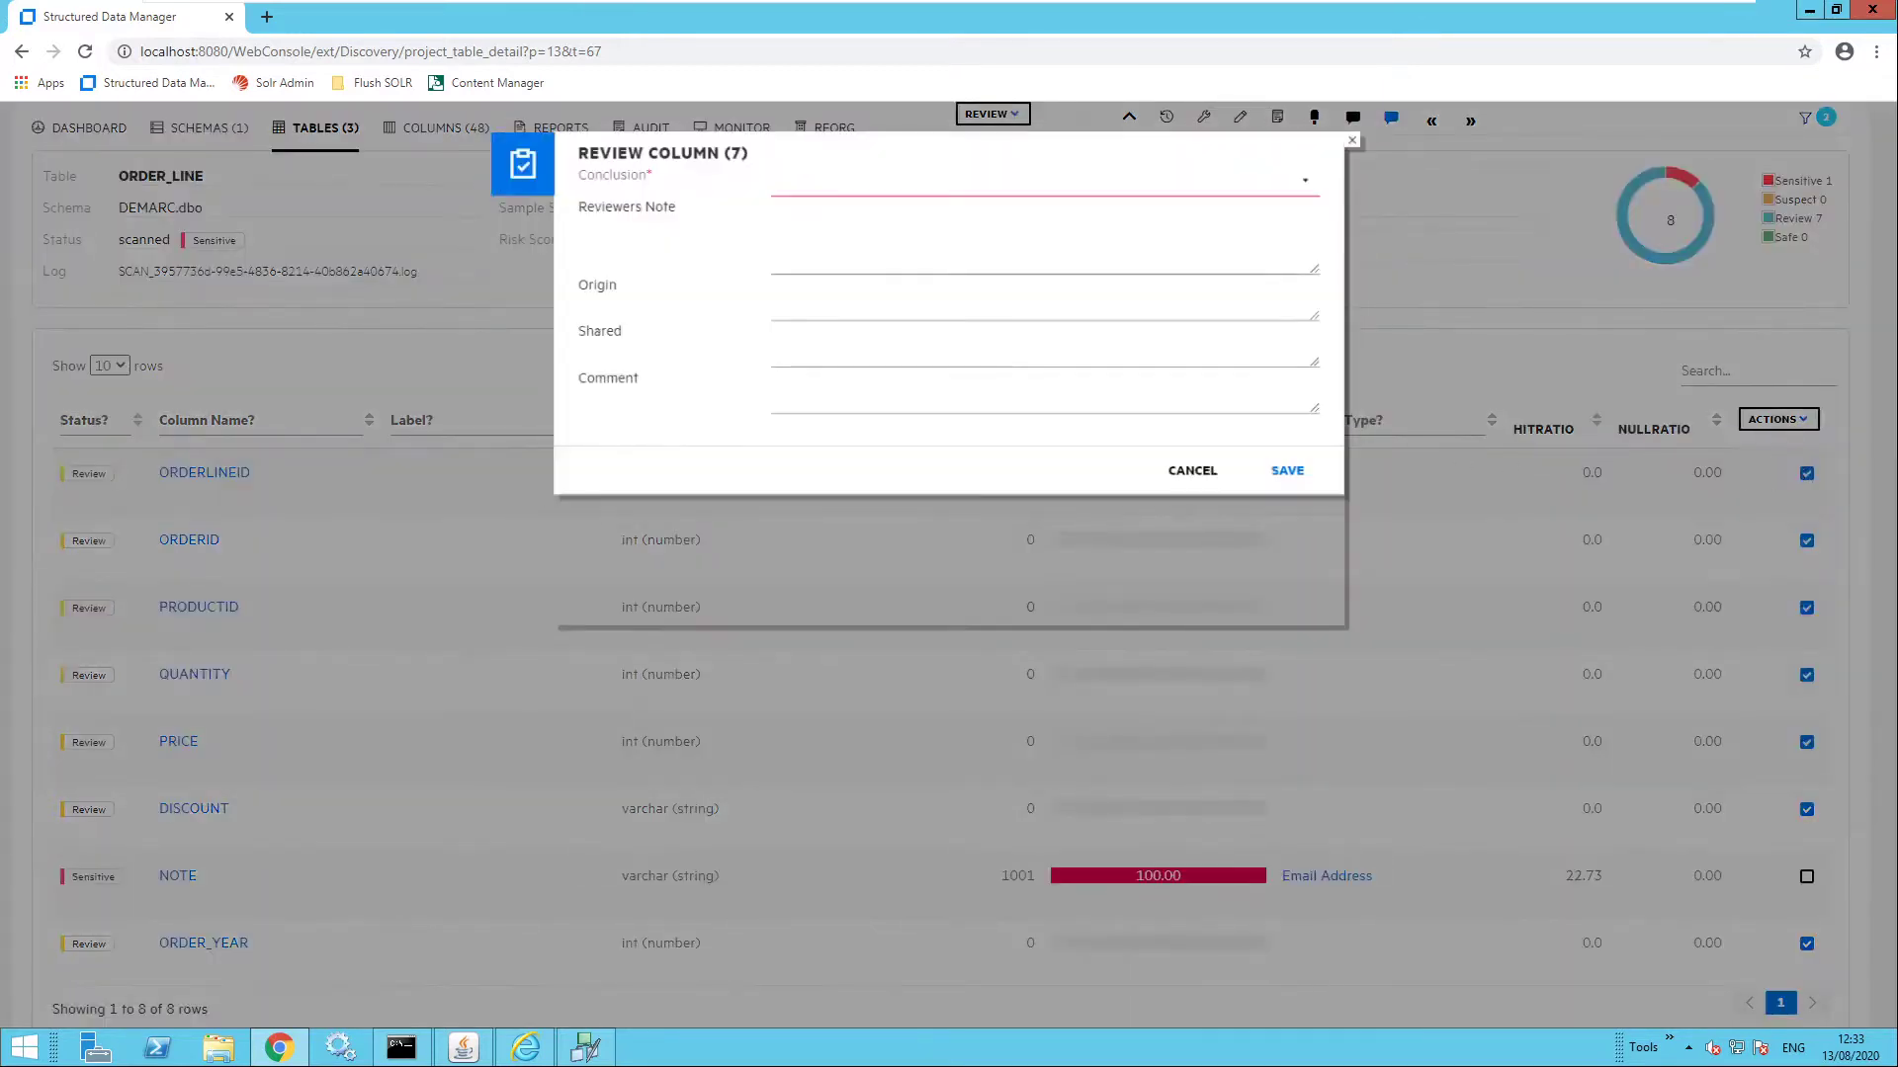
{"action": "left_click", "coordinate": [1243, 198]}
{"action": "left_click", "coordinate": [1220, 227]}
{"action": "left_click", "coordinate": [1287, 471]}
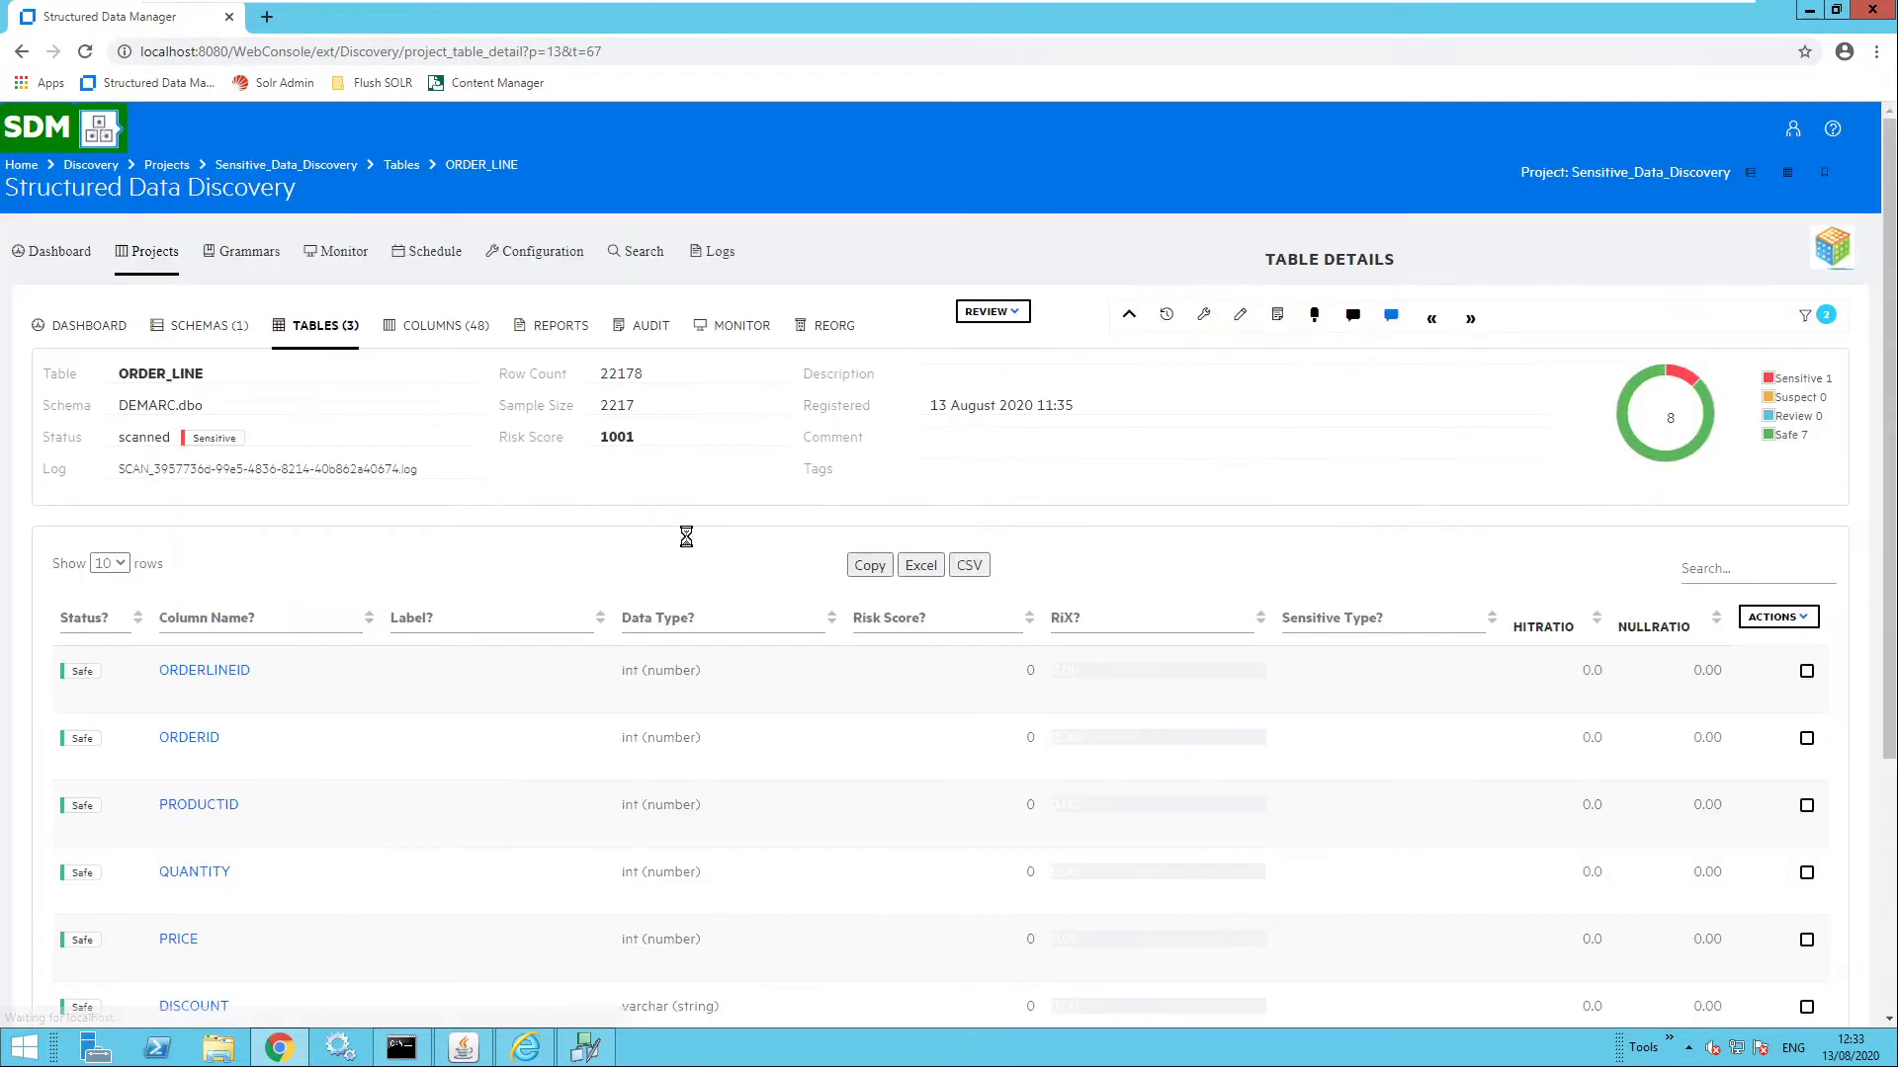
{"action": "scroll", "coordinate": [412, 612], "scroll_direction": "down", "scroll_amount": 2}
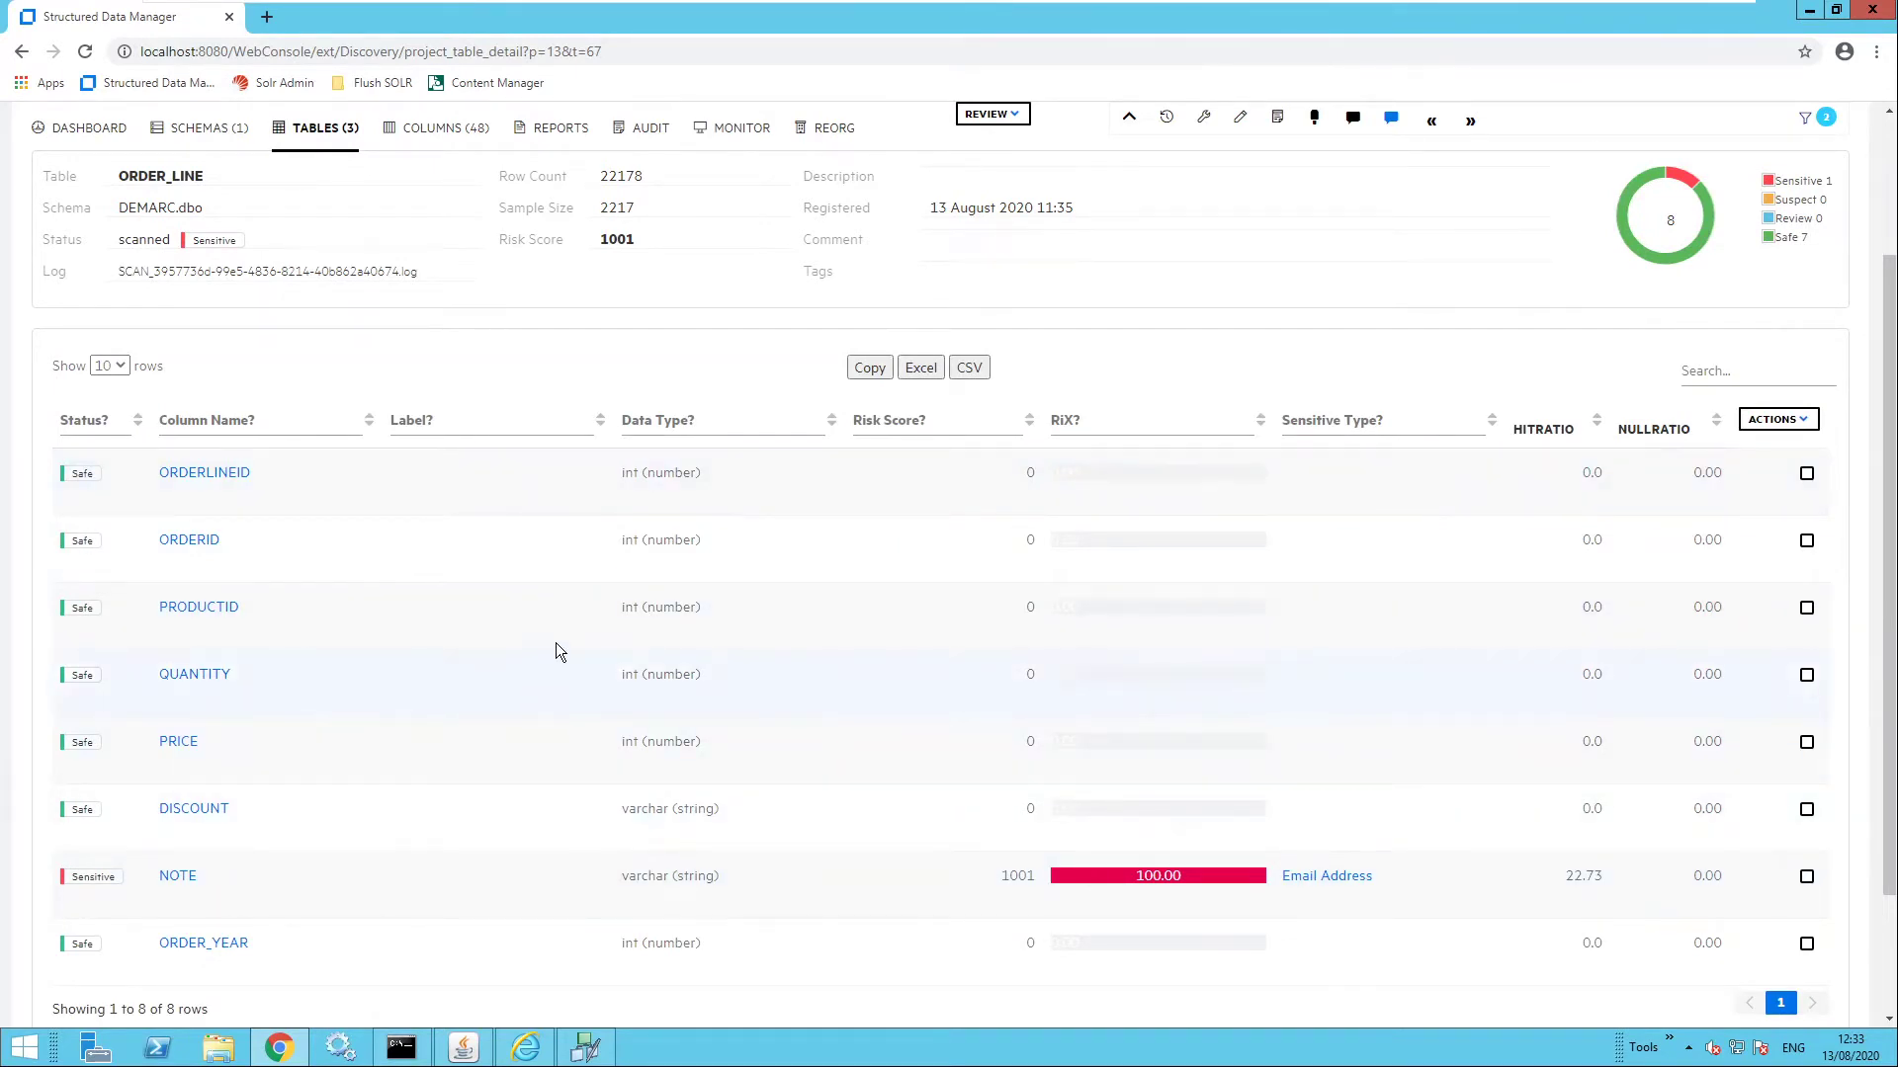
{"action": "scroll", "coordinate": [563, 632], "scroll_direction": "up", "scroll_amount": 2}
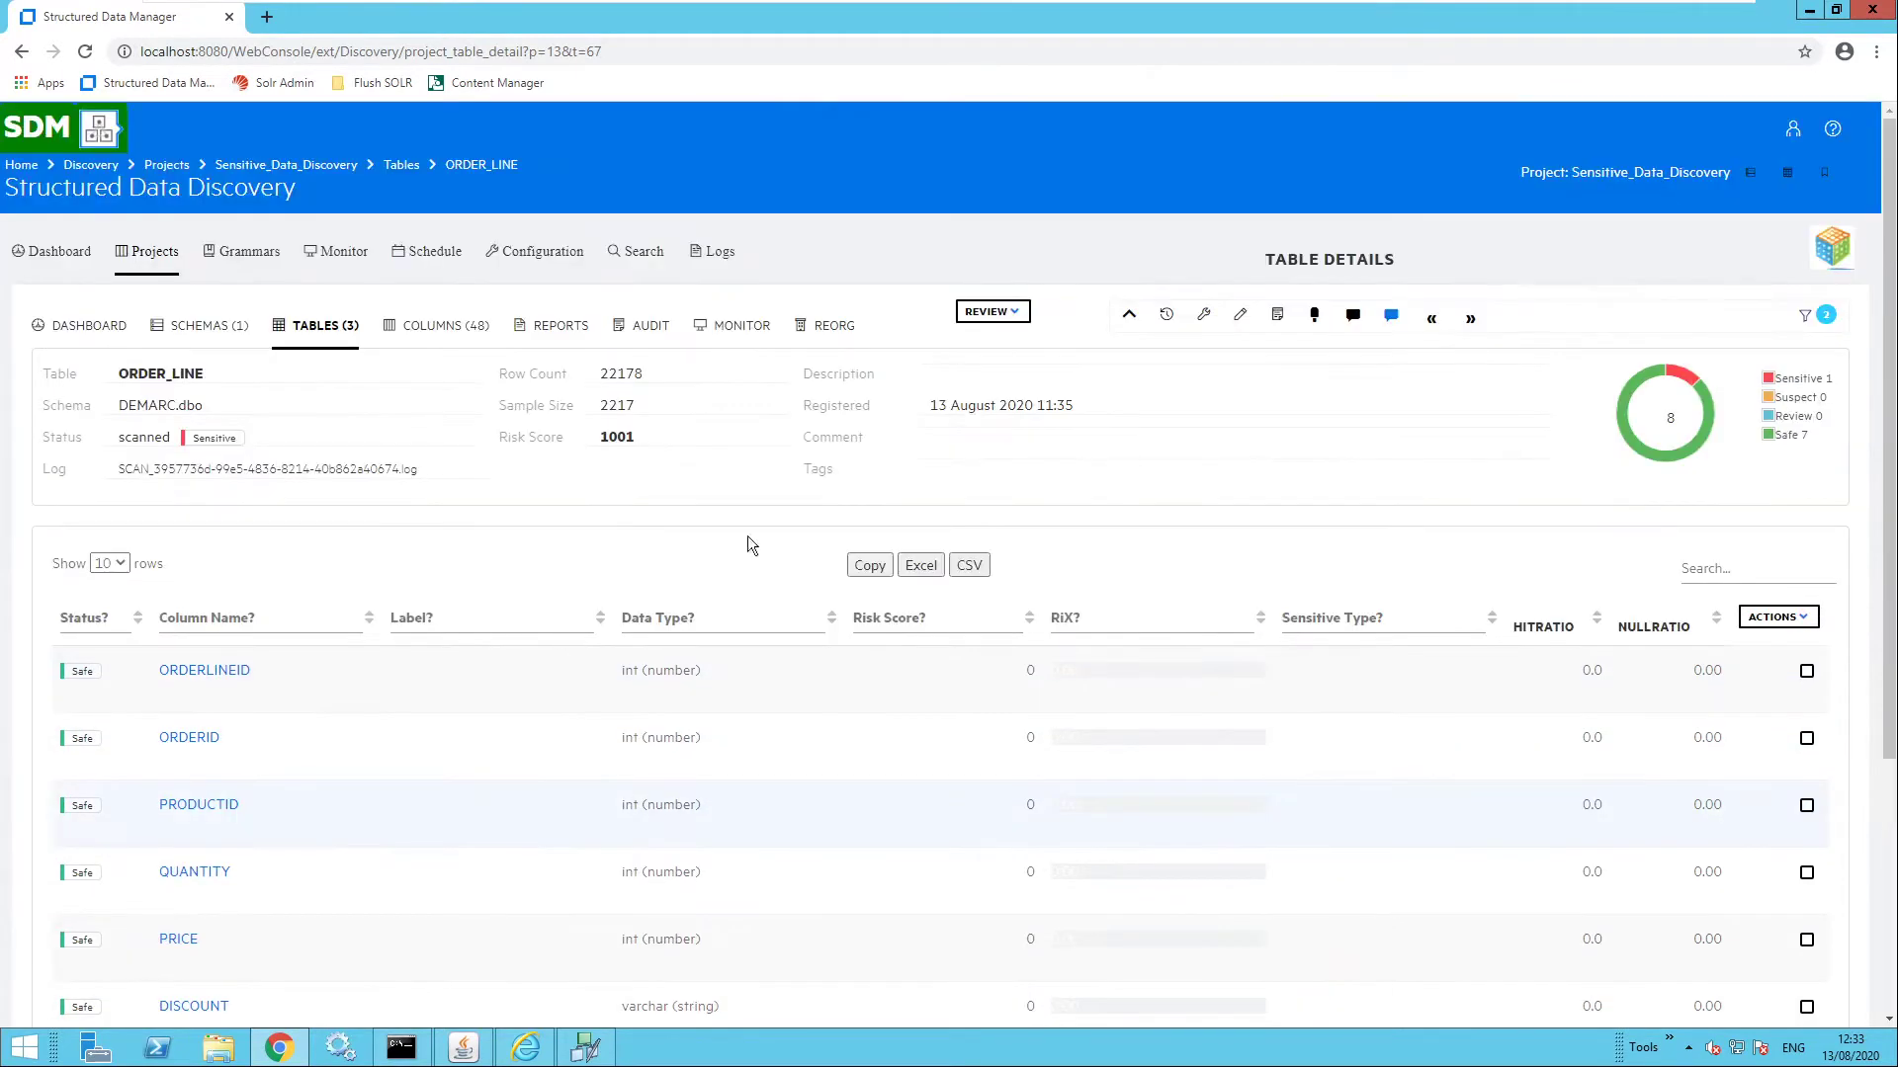
- Go up a level to the project's tables list
{"action": "left_click", "coordinate": [1129, 314]}
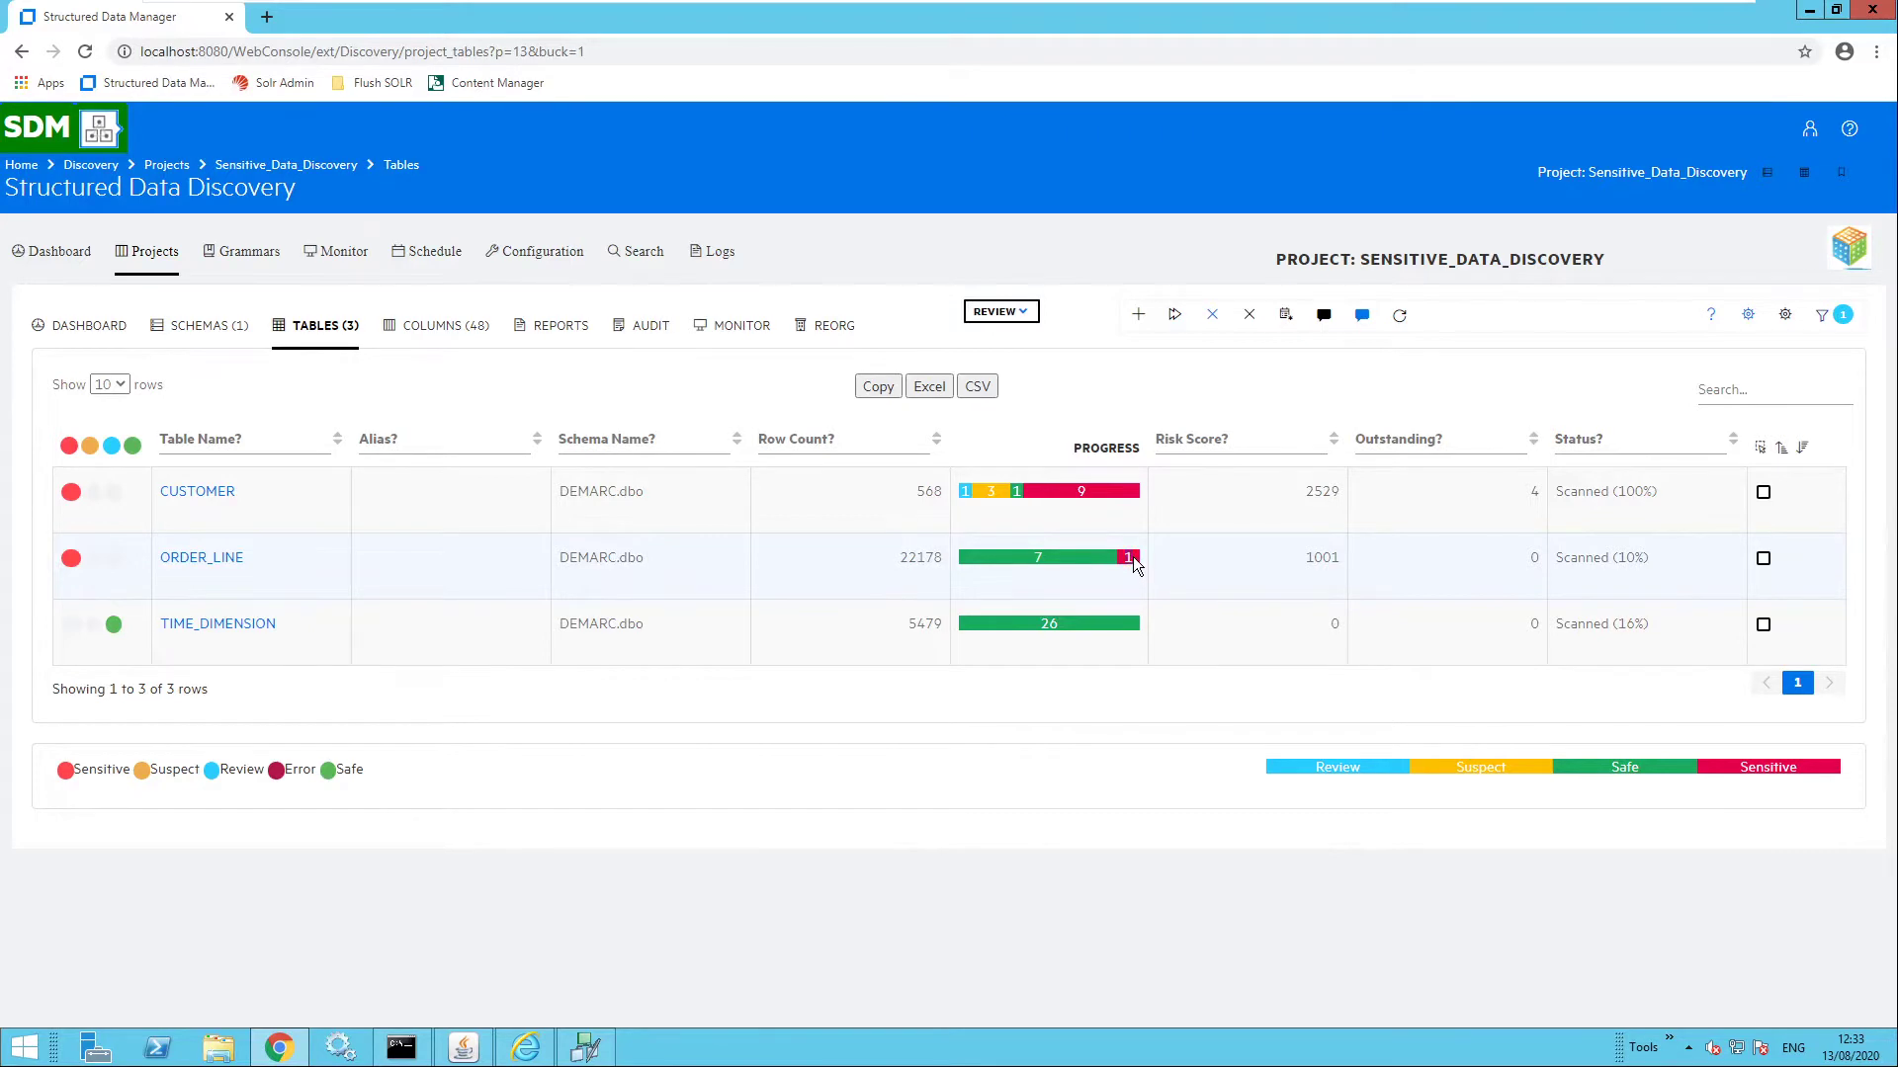
- Open the COLUMNS (48) dashboard and inspect the review status chart counts
{"action": "left_click", "coordinate": [453, 334]}
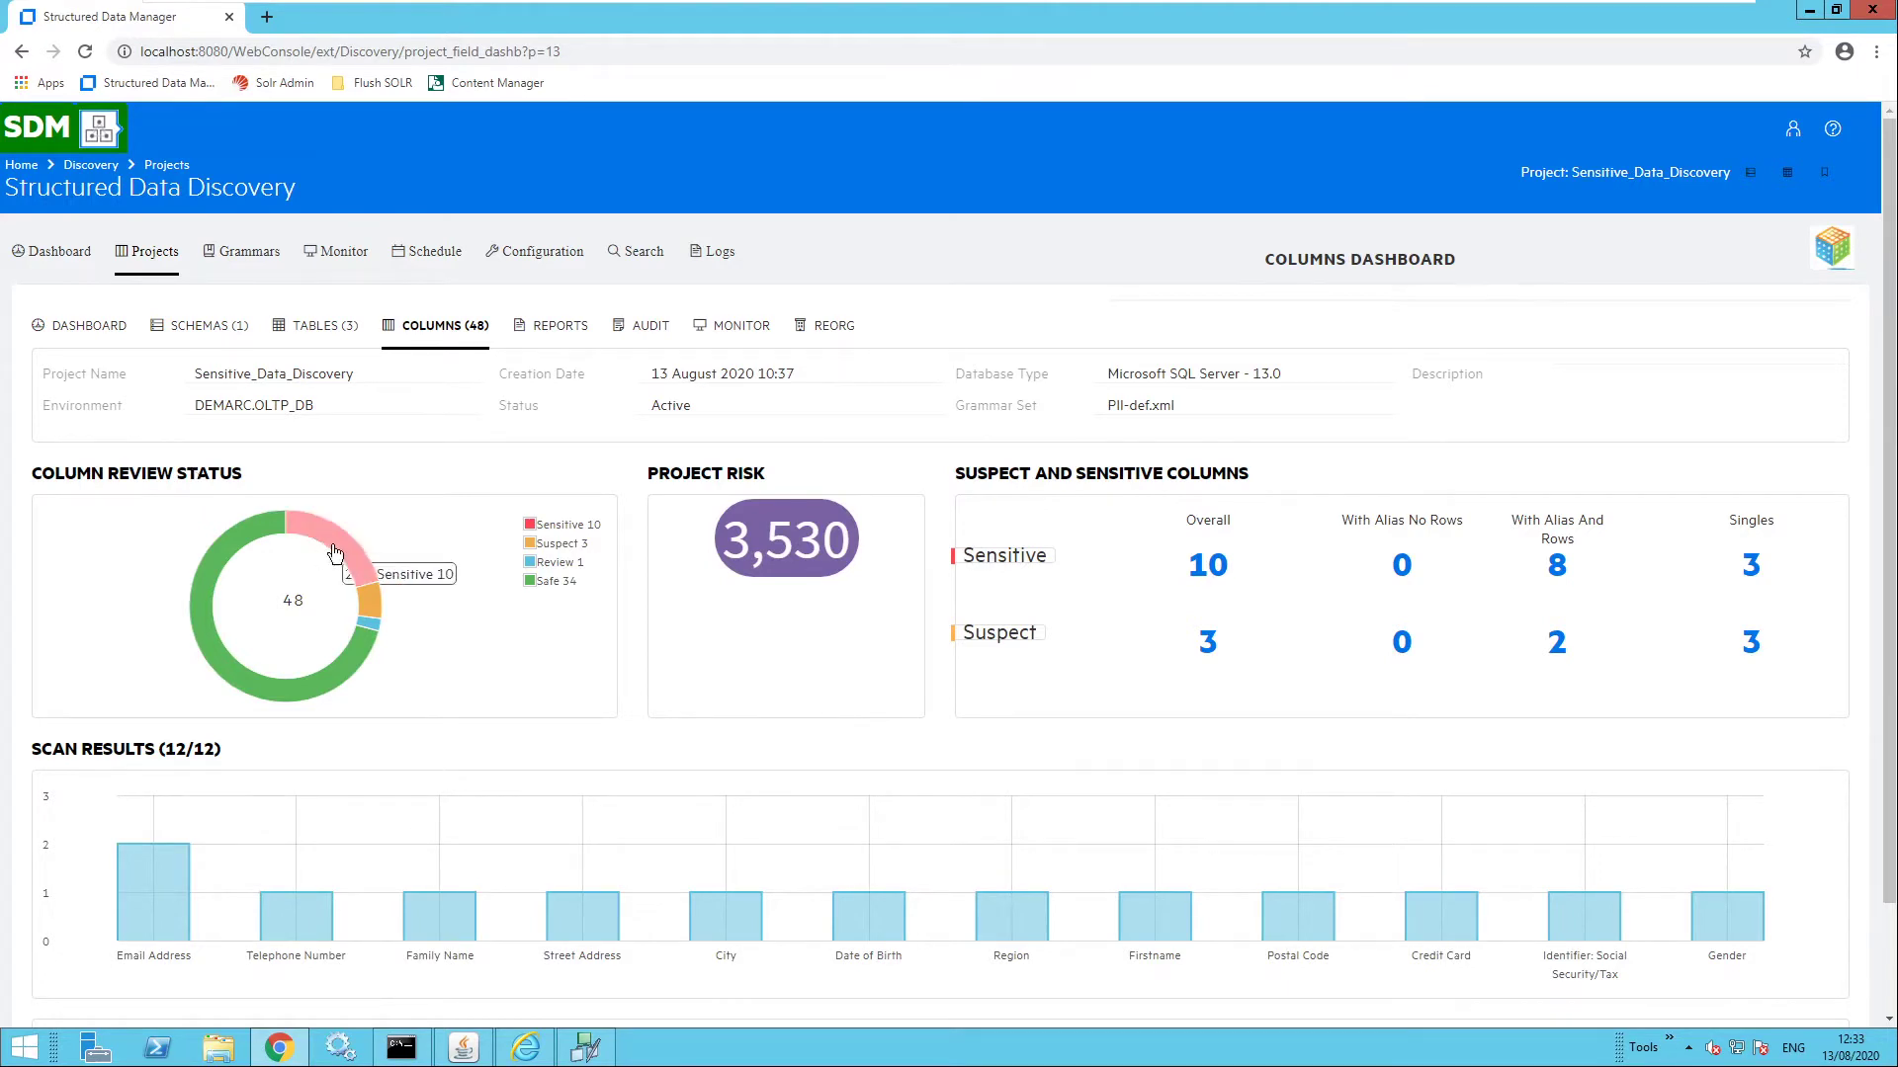
{"action": "mouse_move", "coordinate": [232, 670]}
{"action": "mouse_move", "coordinate": [374, 621]}
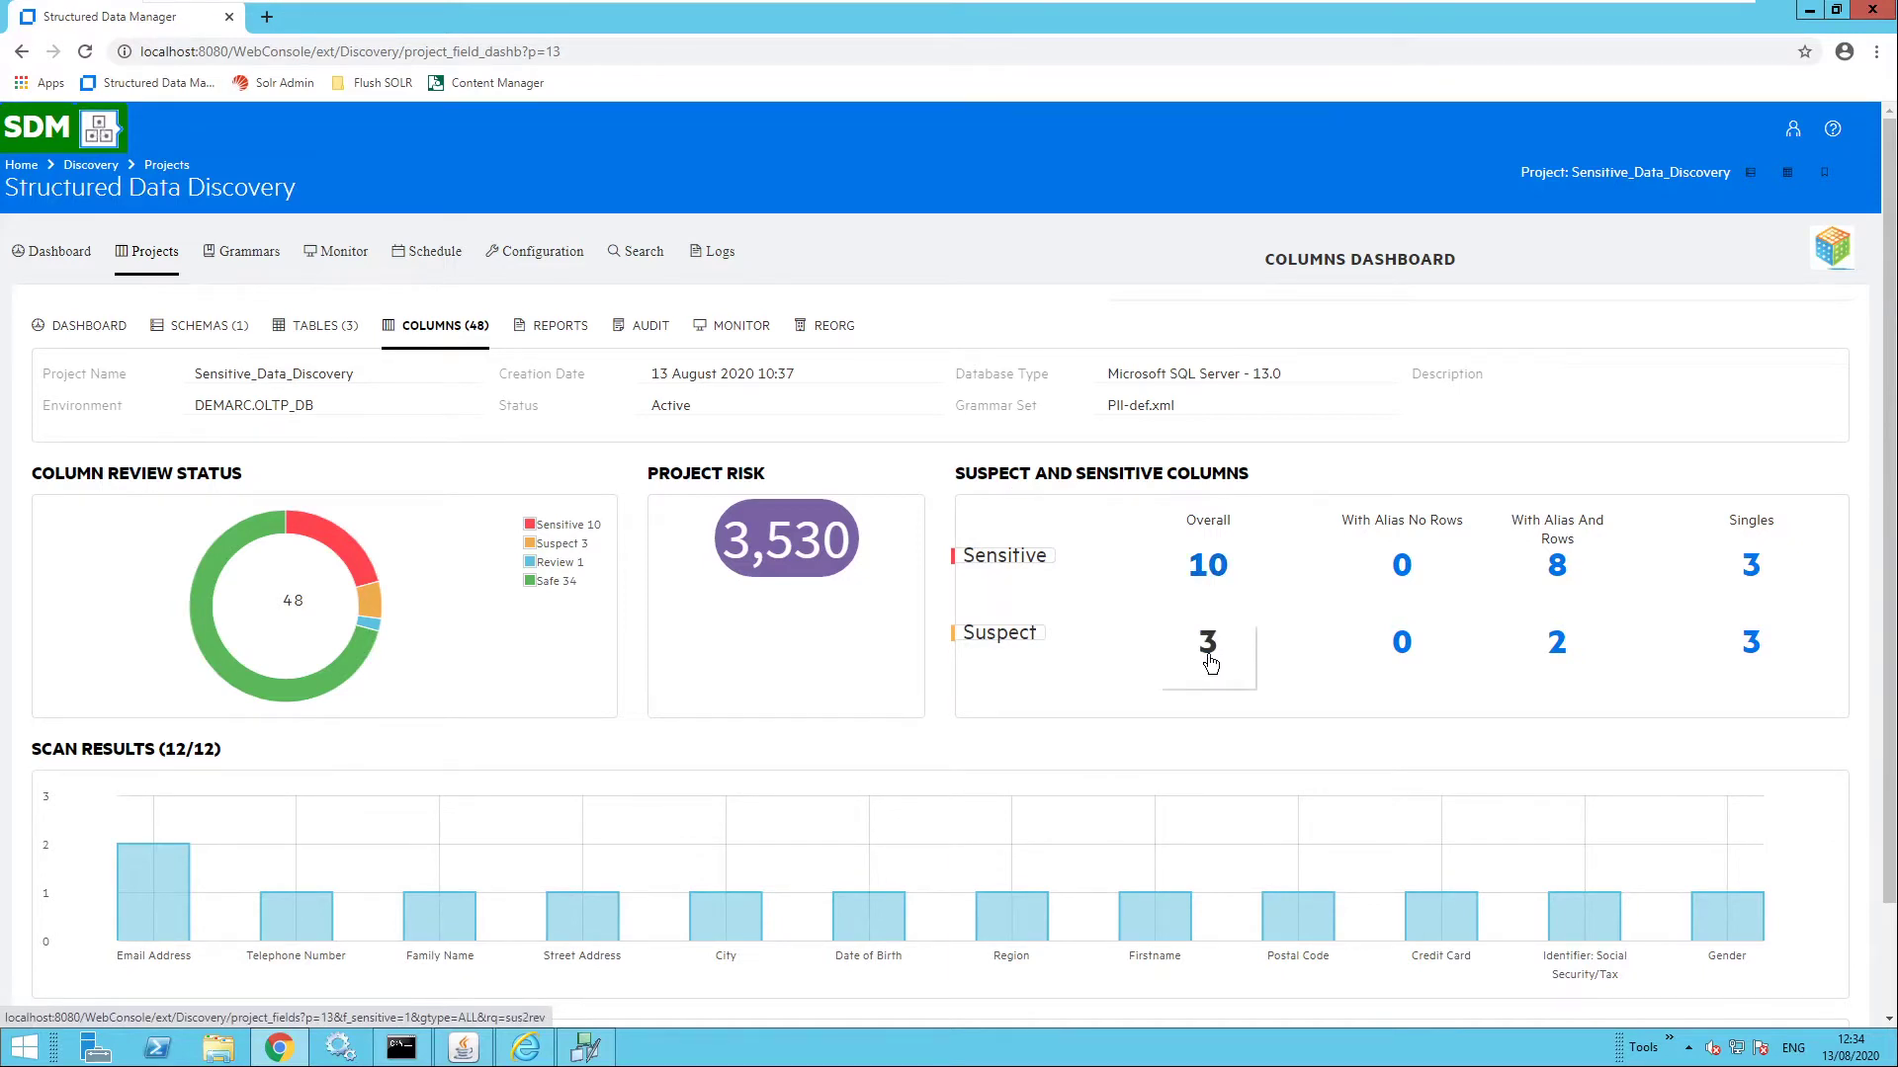
{"action": "scroll", "coordinate": [514, 732], "scroll_direction": "down", "scroll_amount": 1}
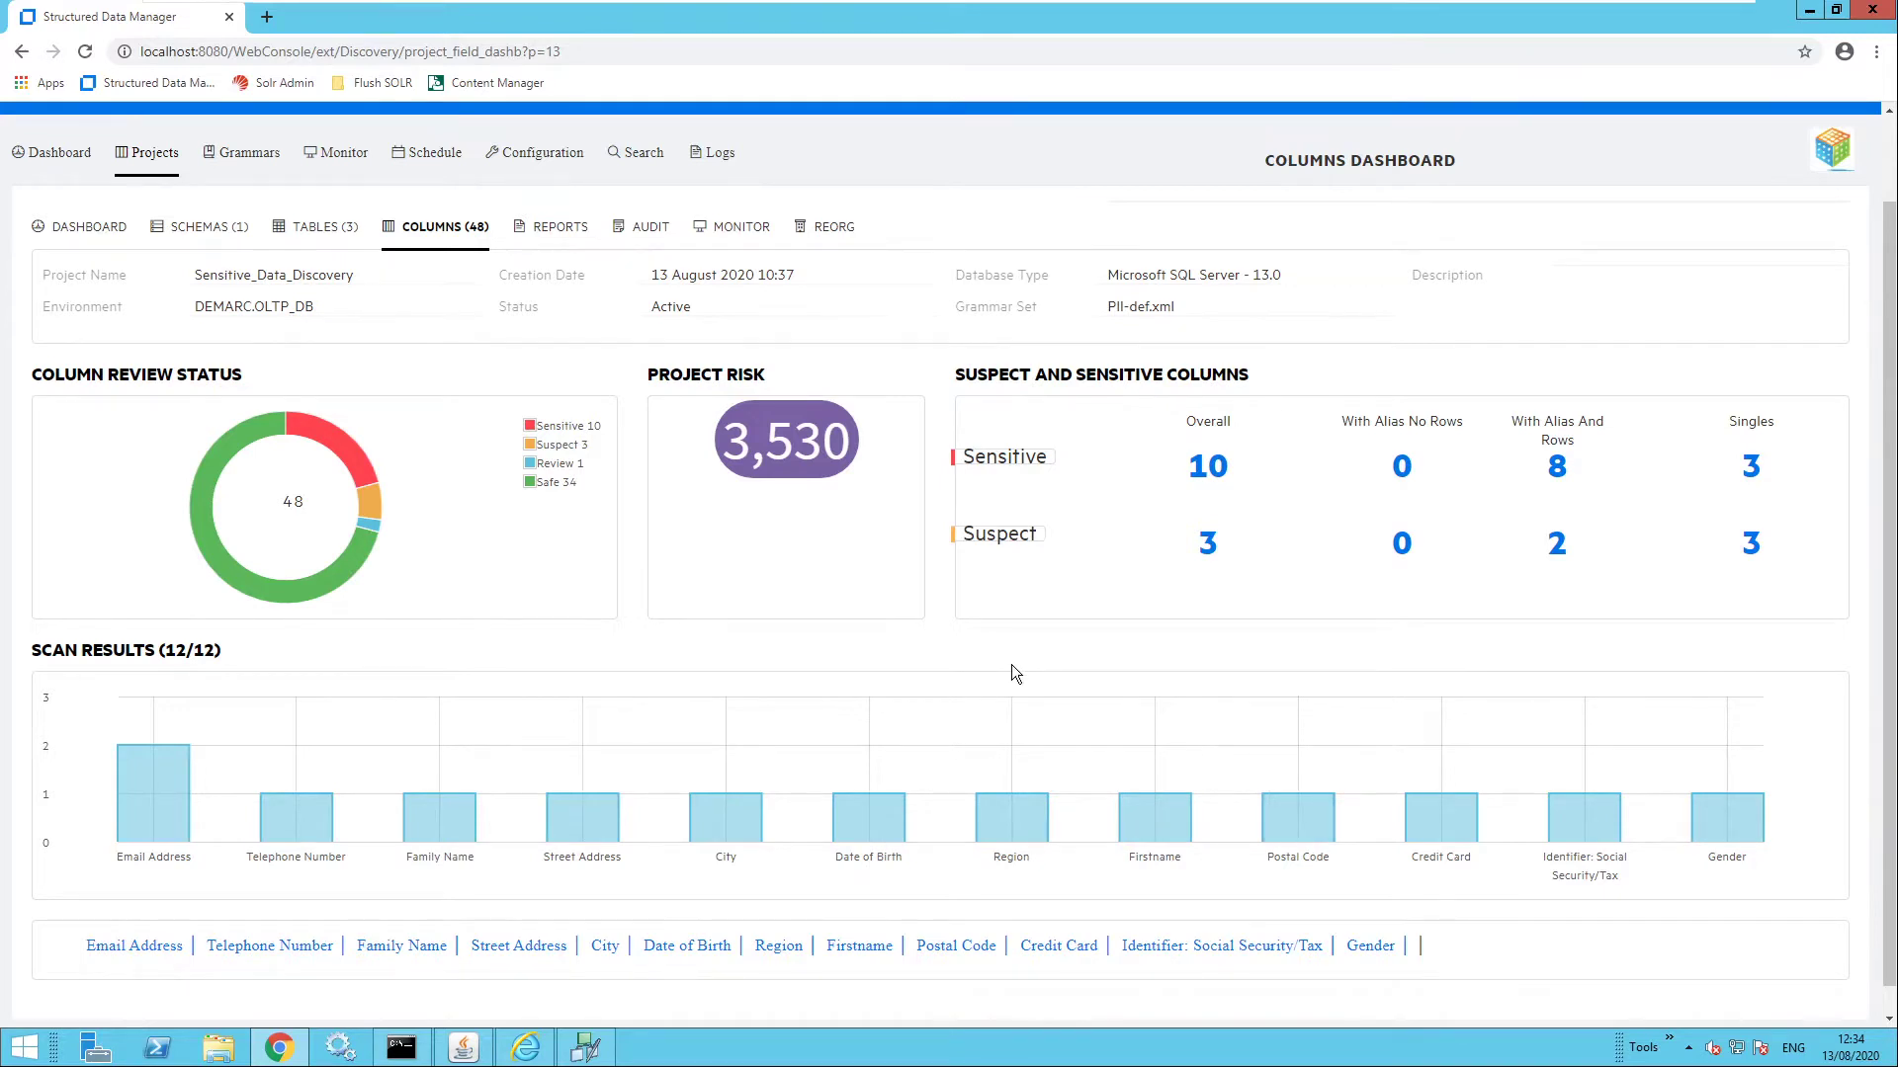
{"action": "scroll", "coordinate": [1012, 666], "scroll_direction": "up", "scroll_amount": 1}
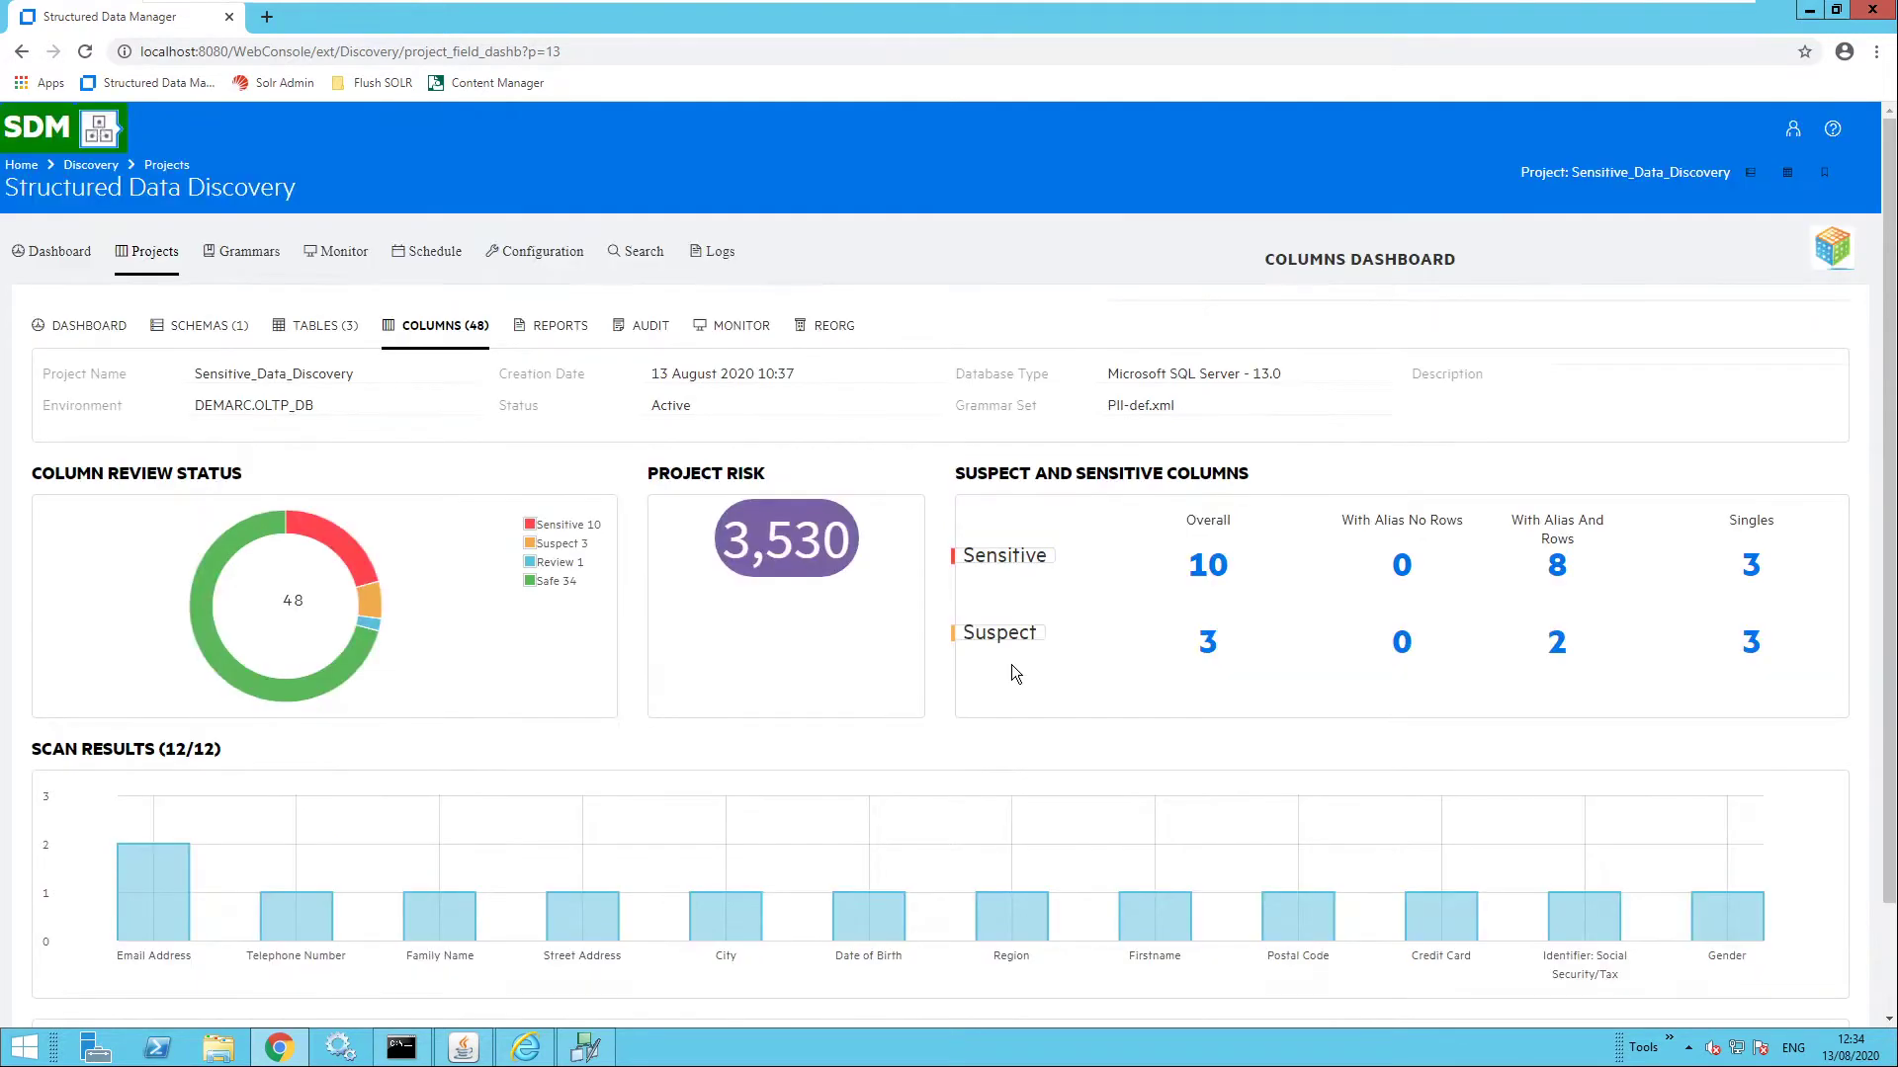
{"action": "left_click", "coordinate": [95, 329]}
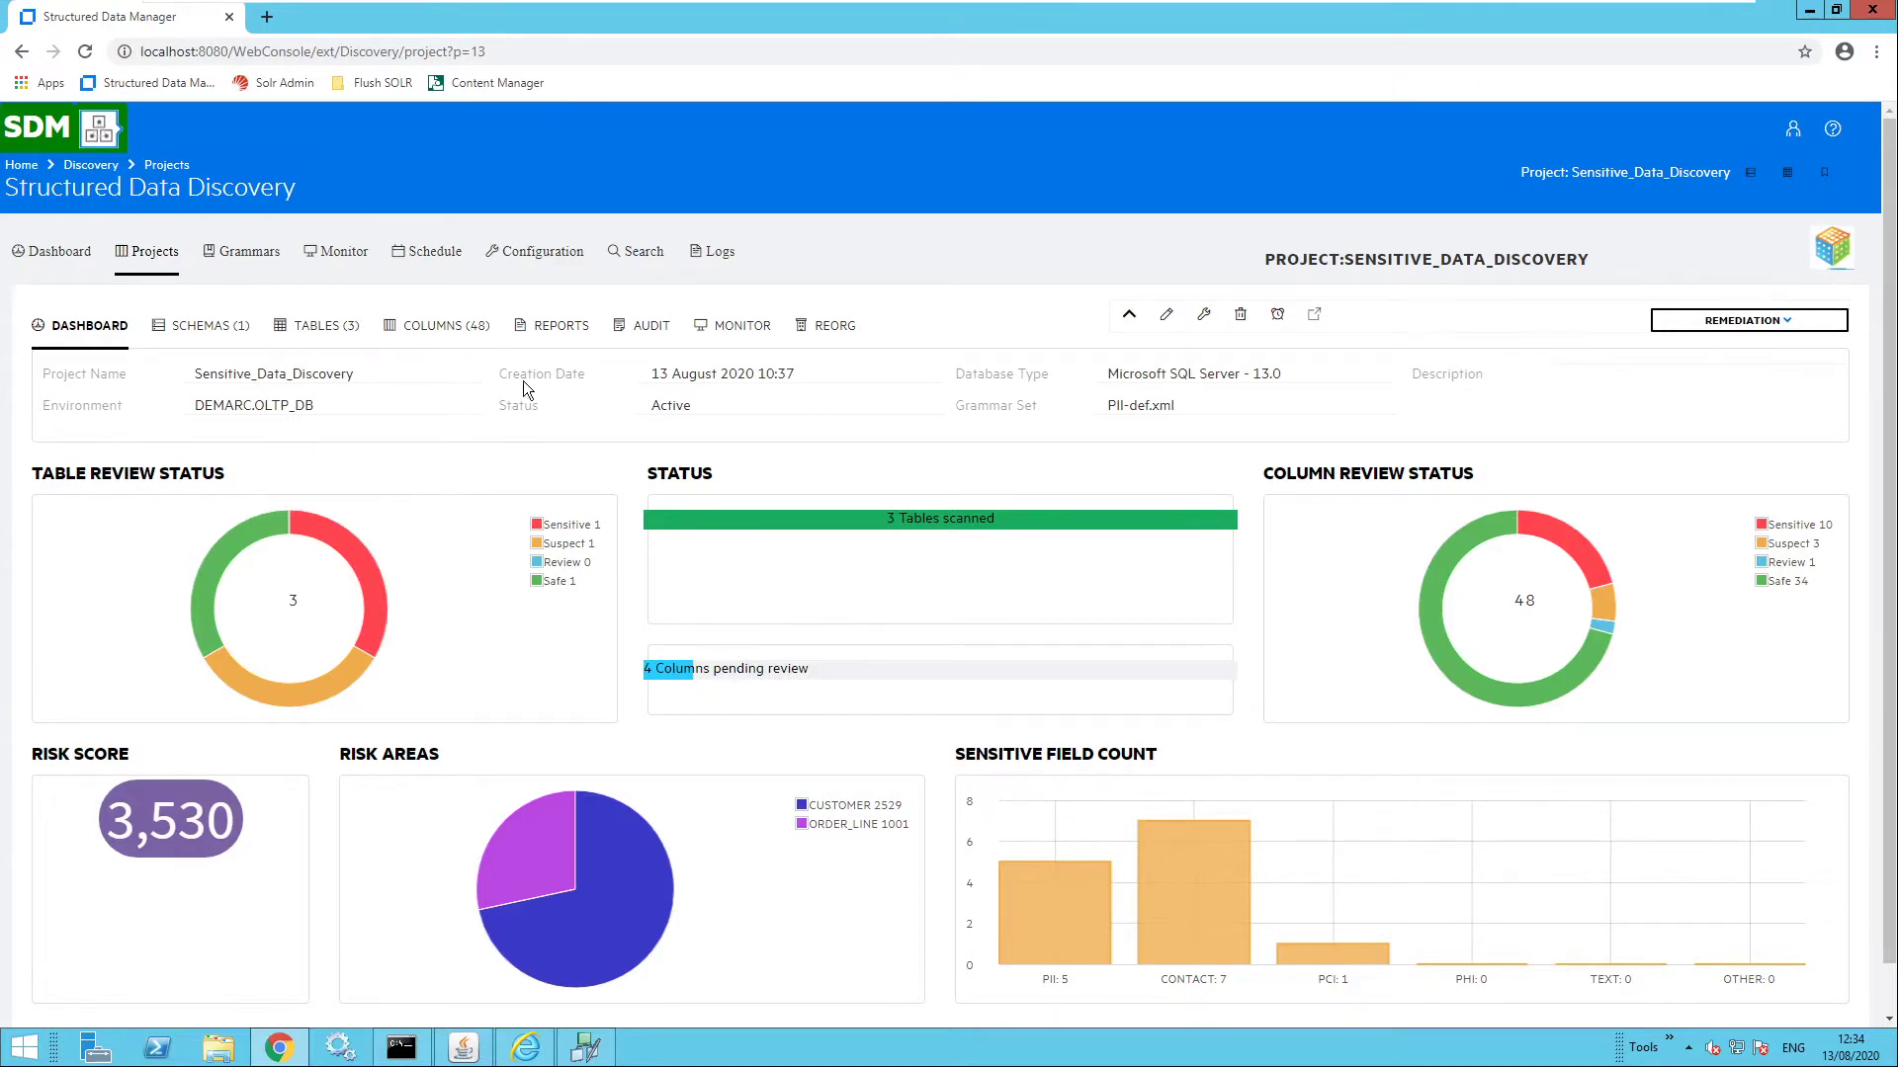
- View the Project Report: 3 tables registered, 10 sensitive columns
{"action": "left_click", "coordinate": [556, 334]}
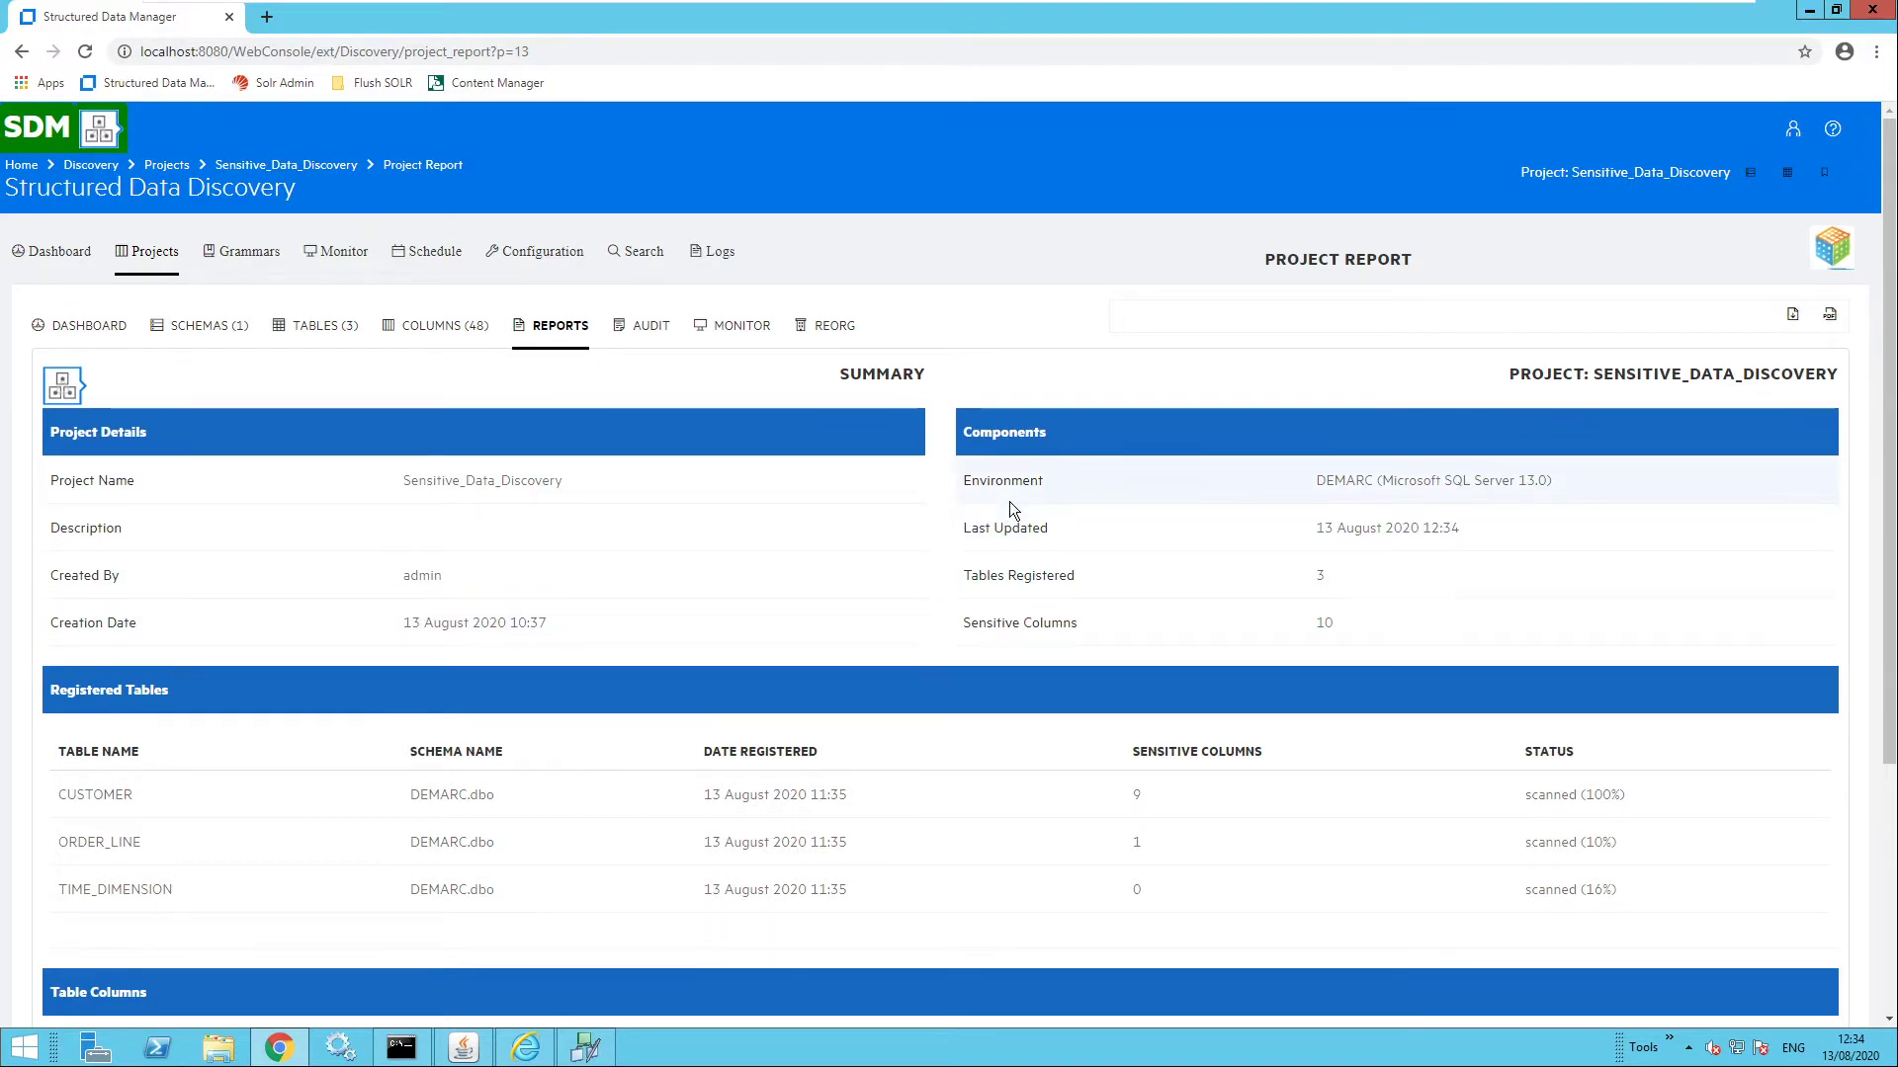
- Note CUSTOMER's 9 sensitive columns, download the project report as PDF, then view the audit log
{"action": "double_click", "coordinate": [95, 795]}
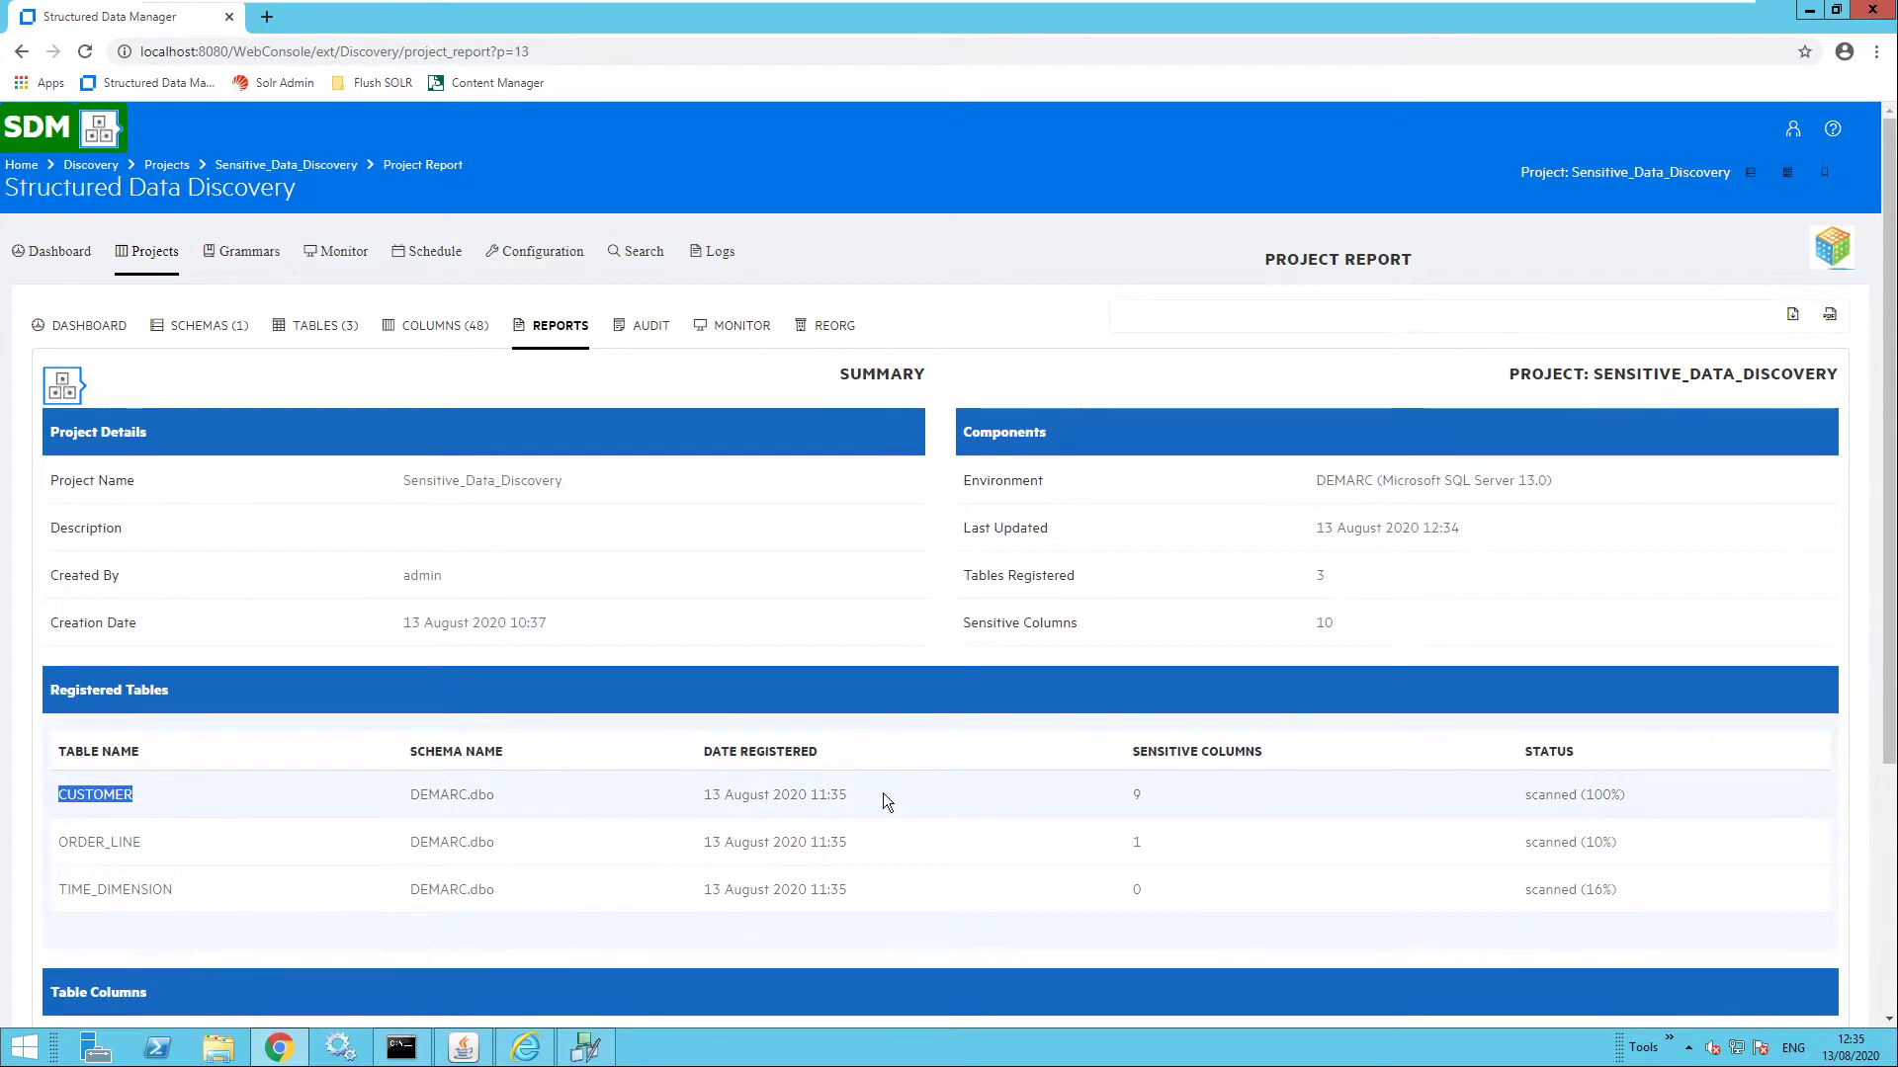
{"action": "double_click", "coordinate": [1136, 795]}
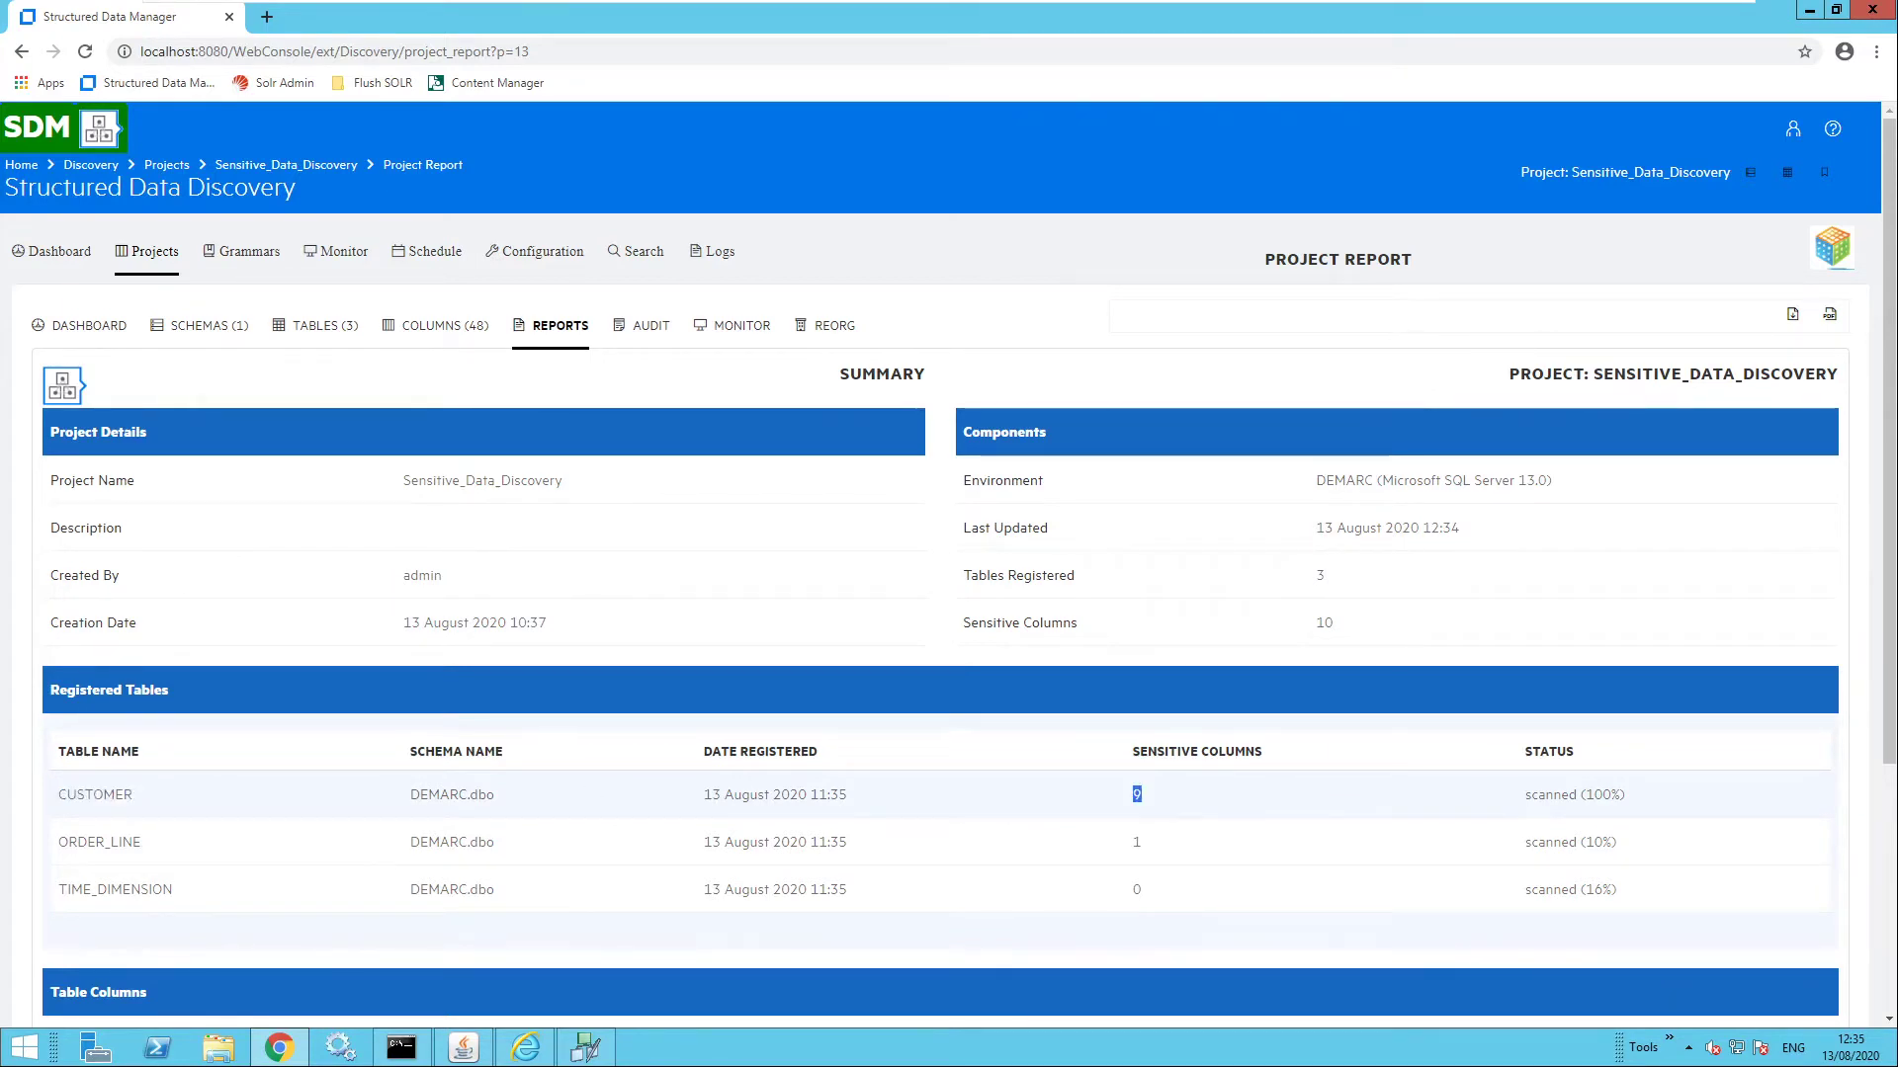
{"action": "left_click", "coordinate": [1831, 318]}
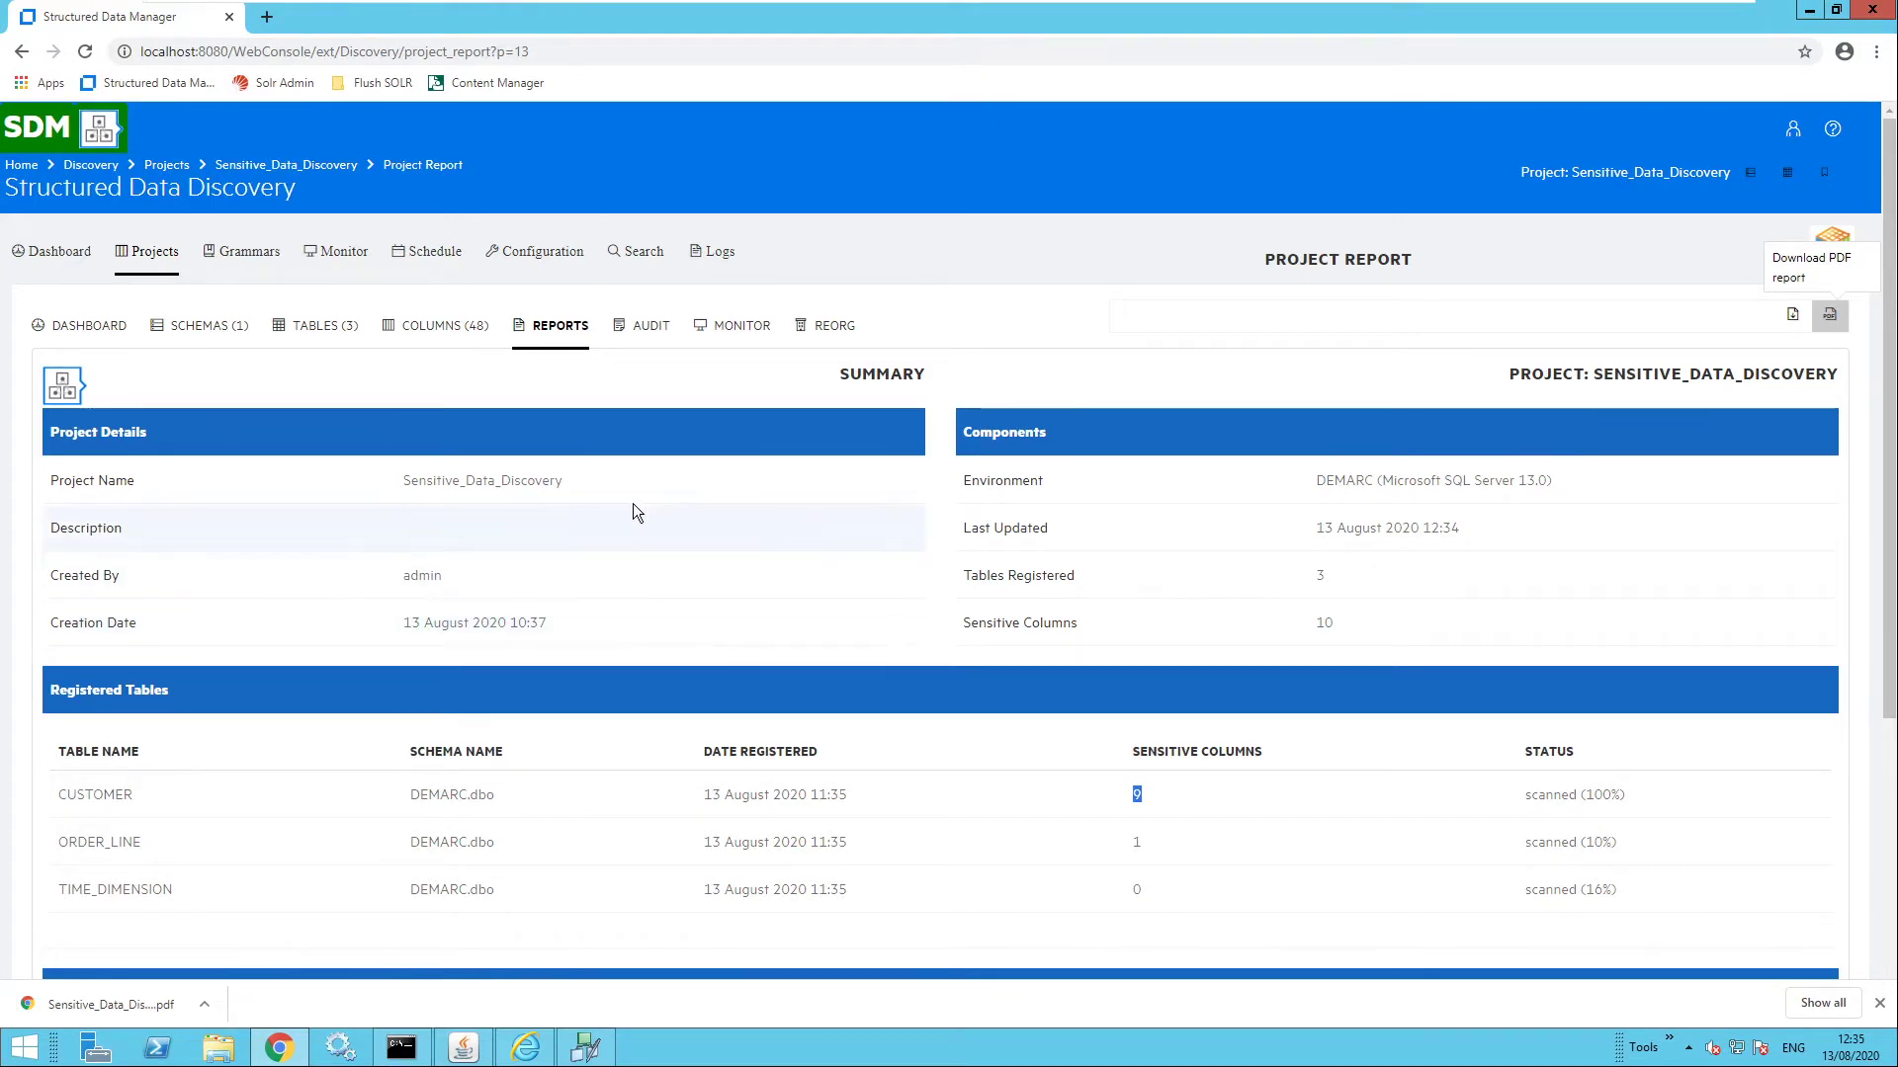
{"action": "left_click", "coordinate": [652, 336]}
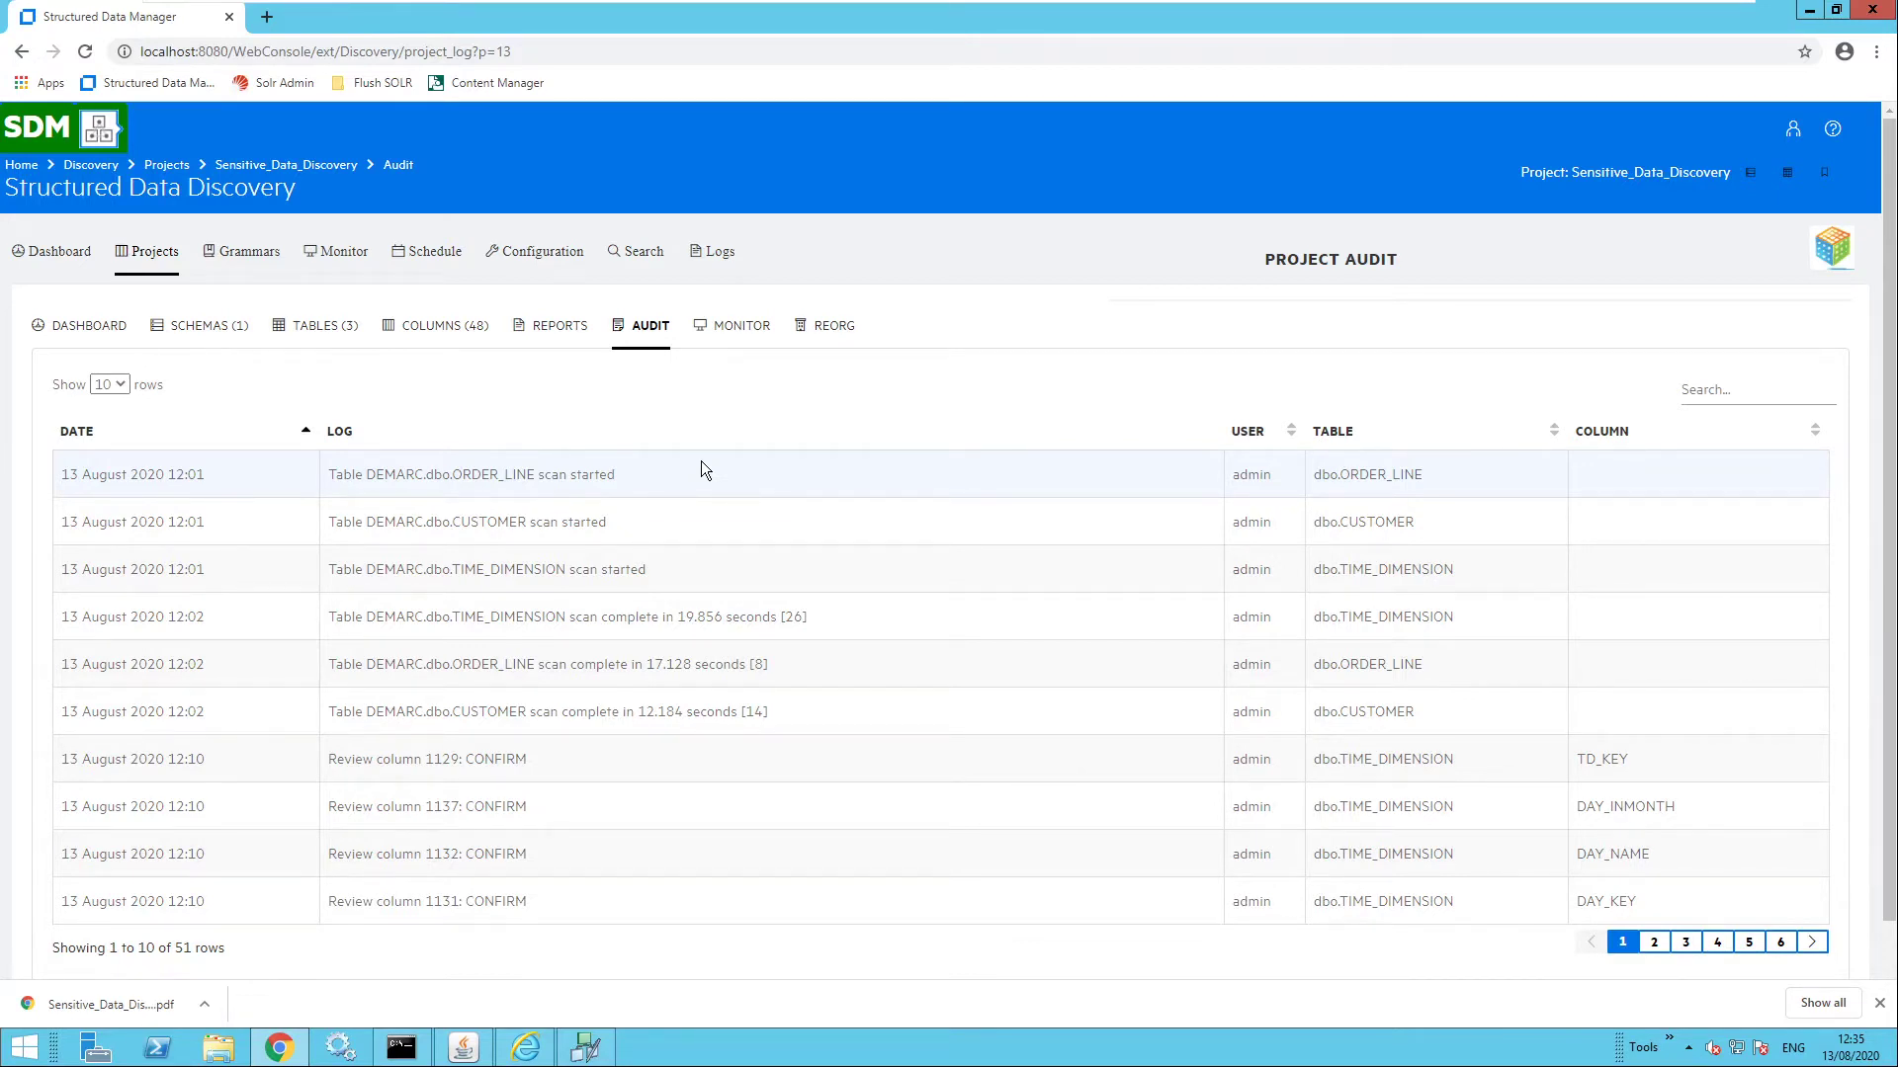
- Read through the ORDER_LINE scan log from the Monitor page's finished jobs, then close it
{"action": "left_click", "coordinate": [736, 331]}
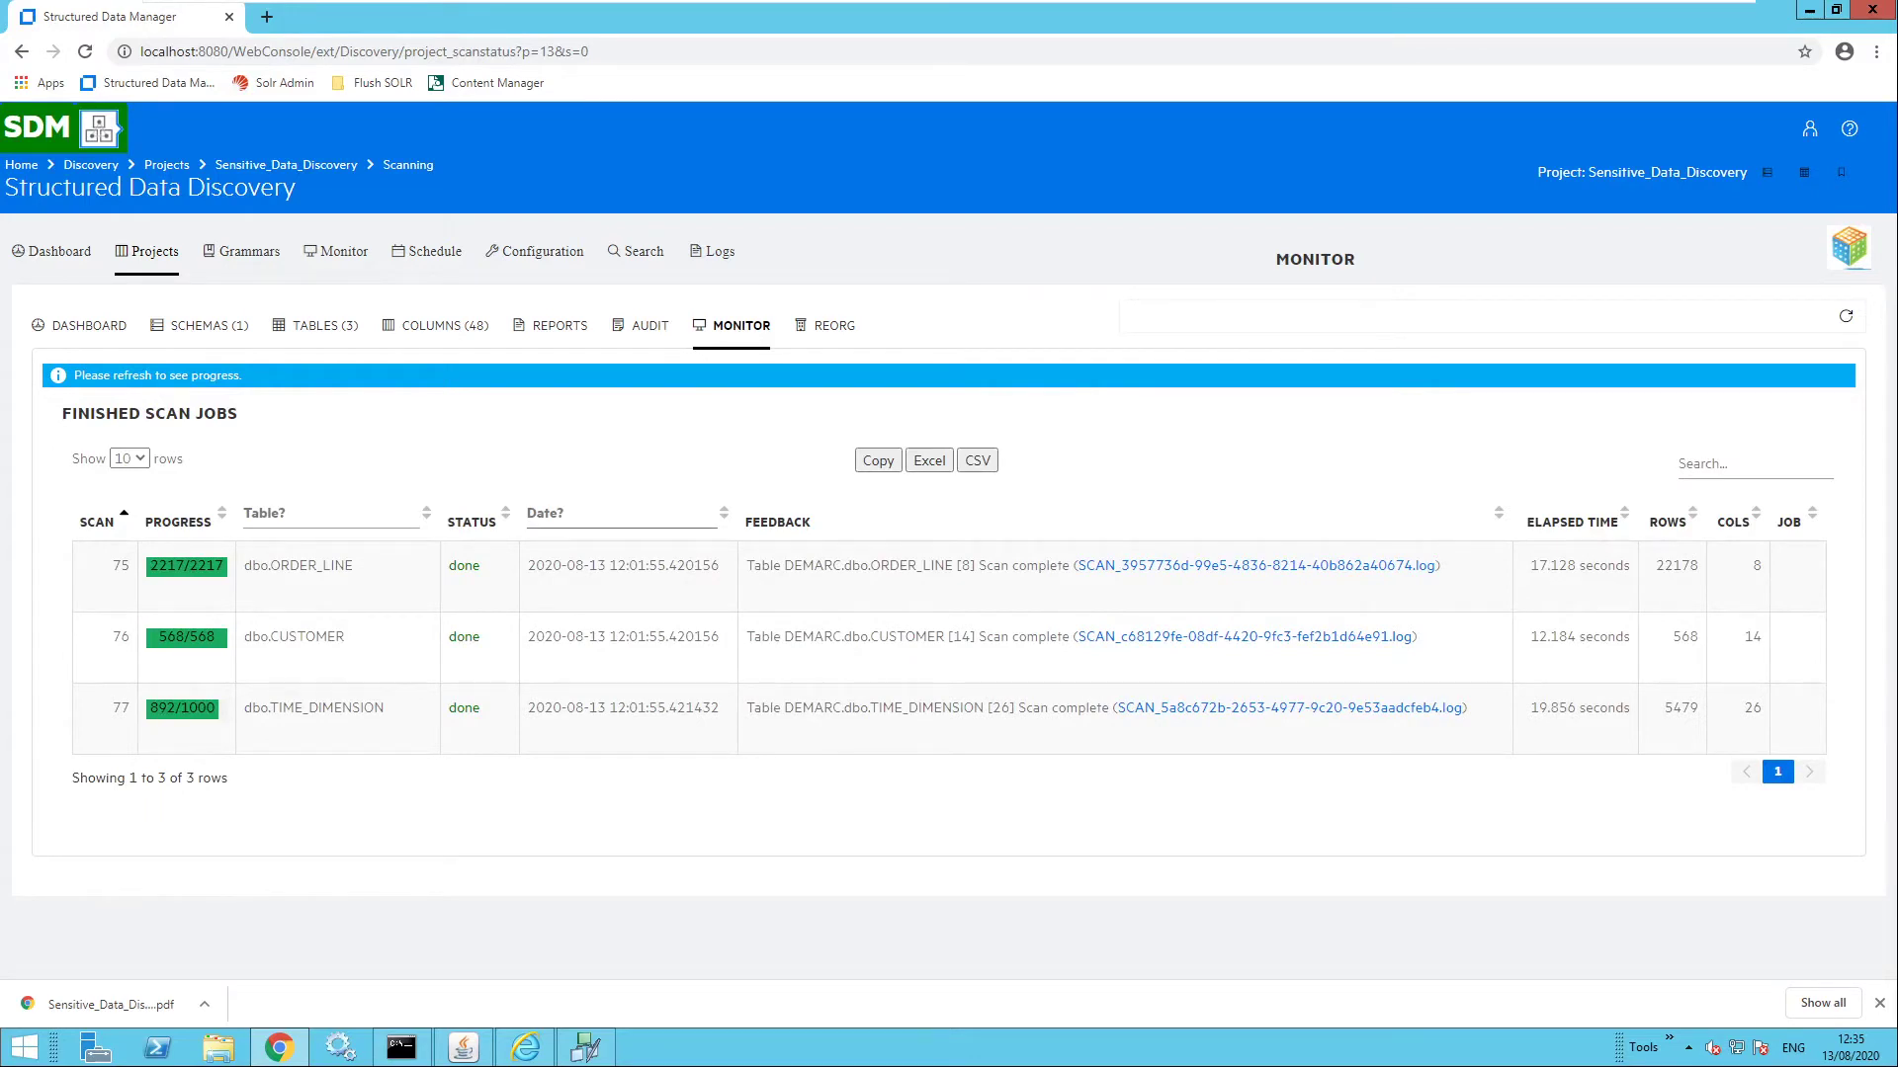
{"action": "left_click", "coordinate": [1167, 572]}
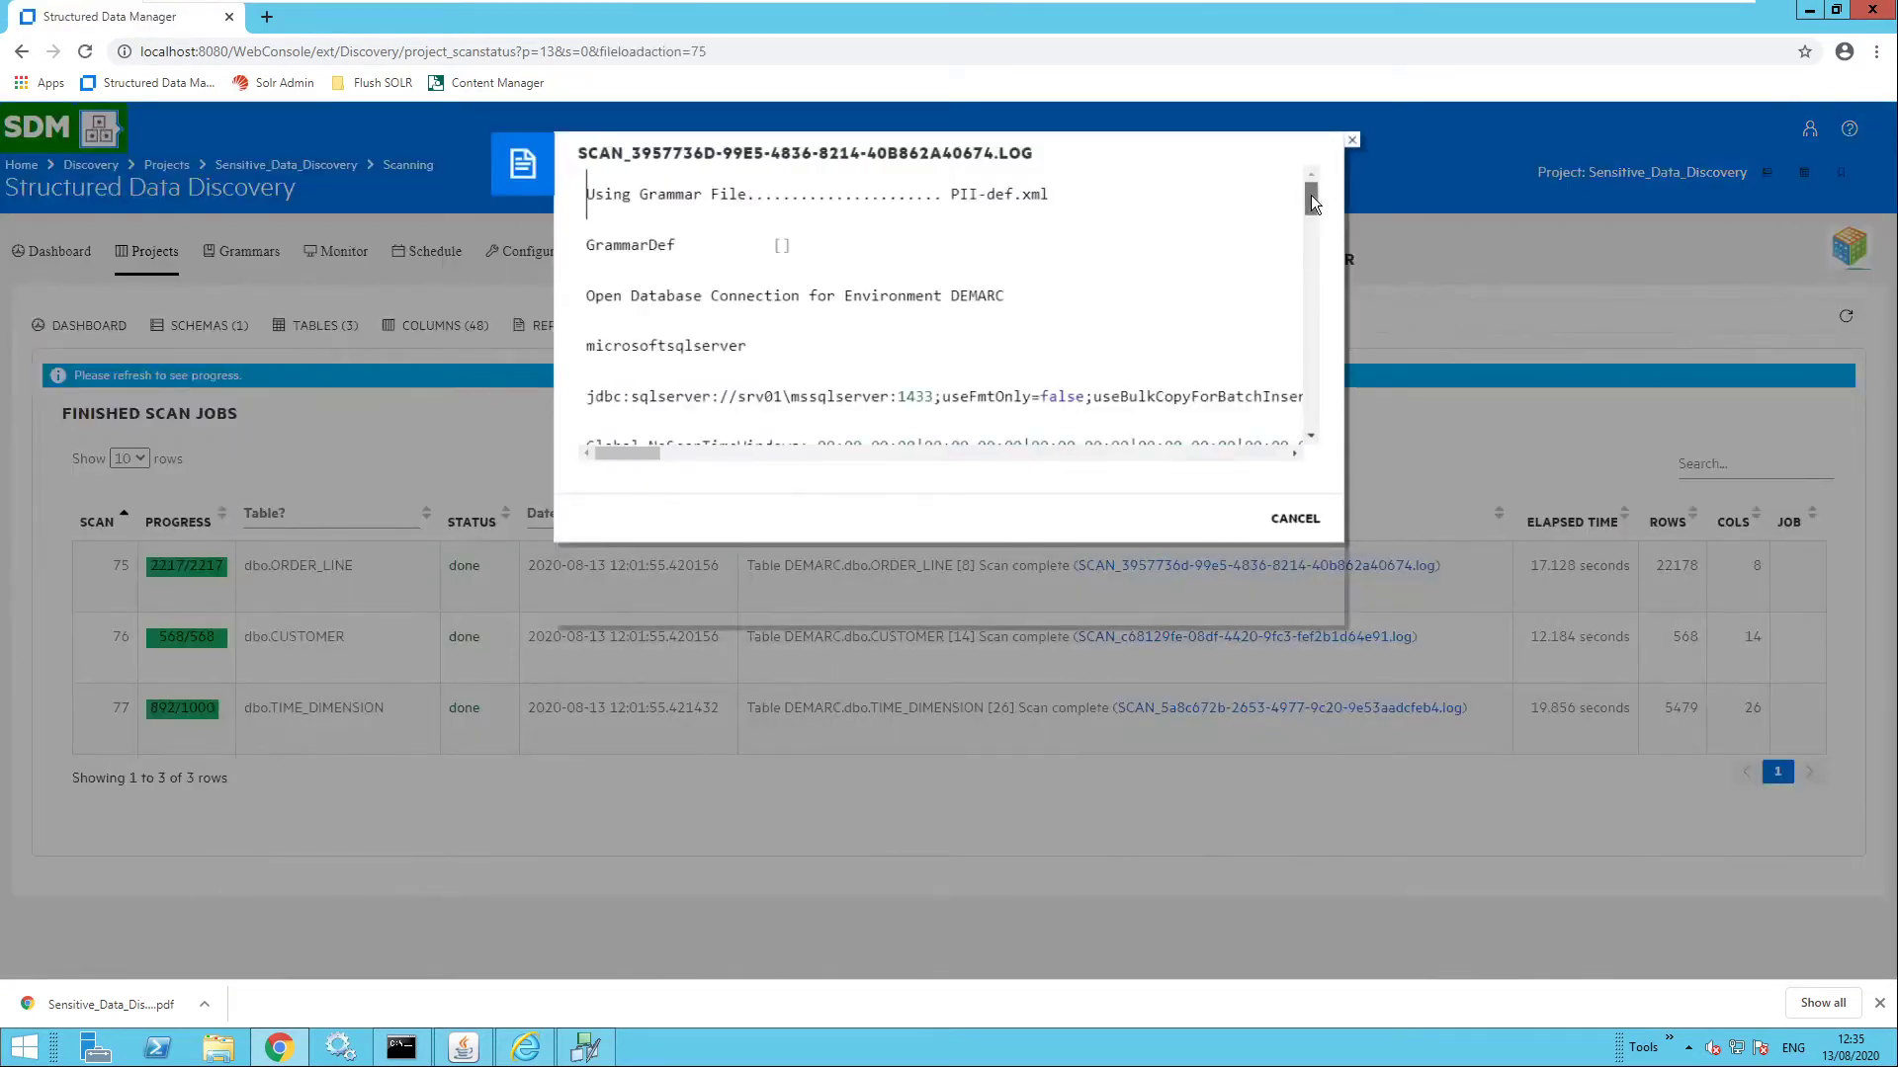
{"action": "left_click_drag", "start_coordinate": [1310, 194], "coordinate": [1303, 486]}
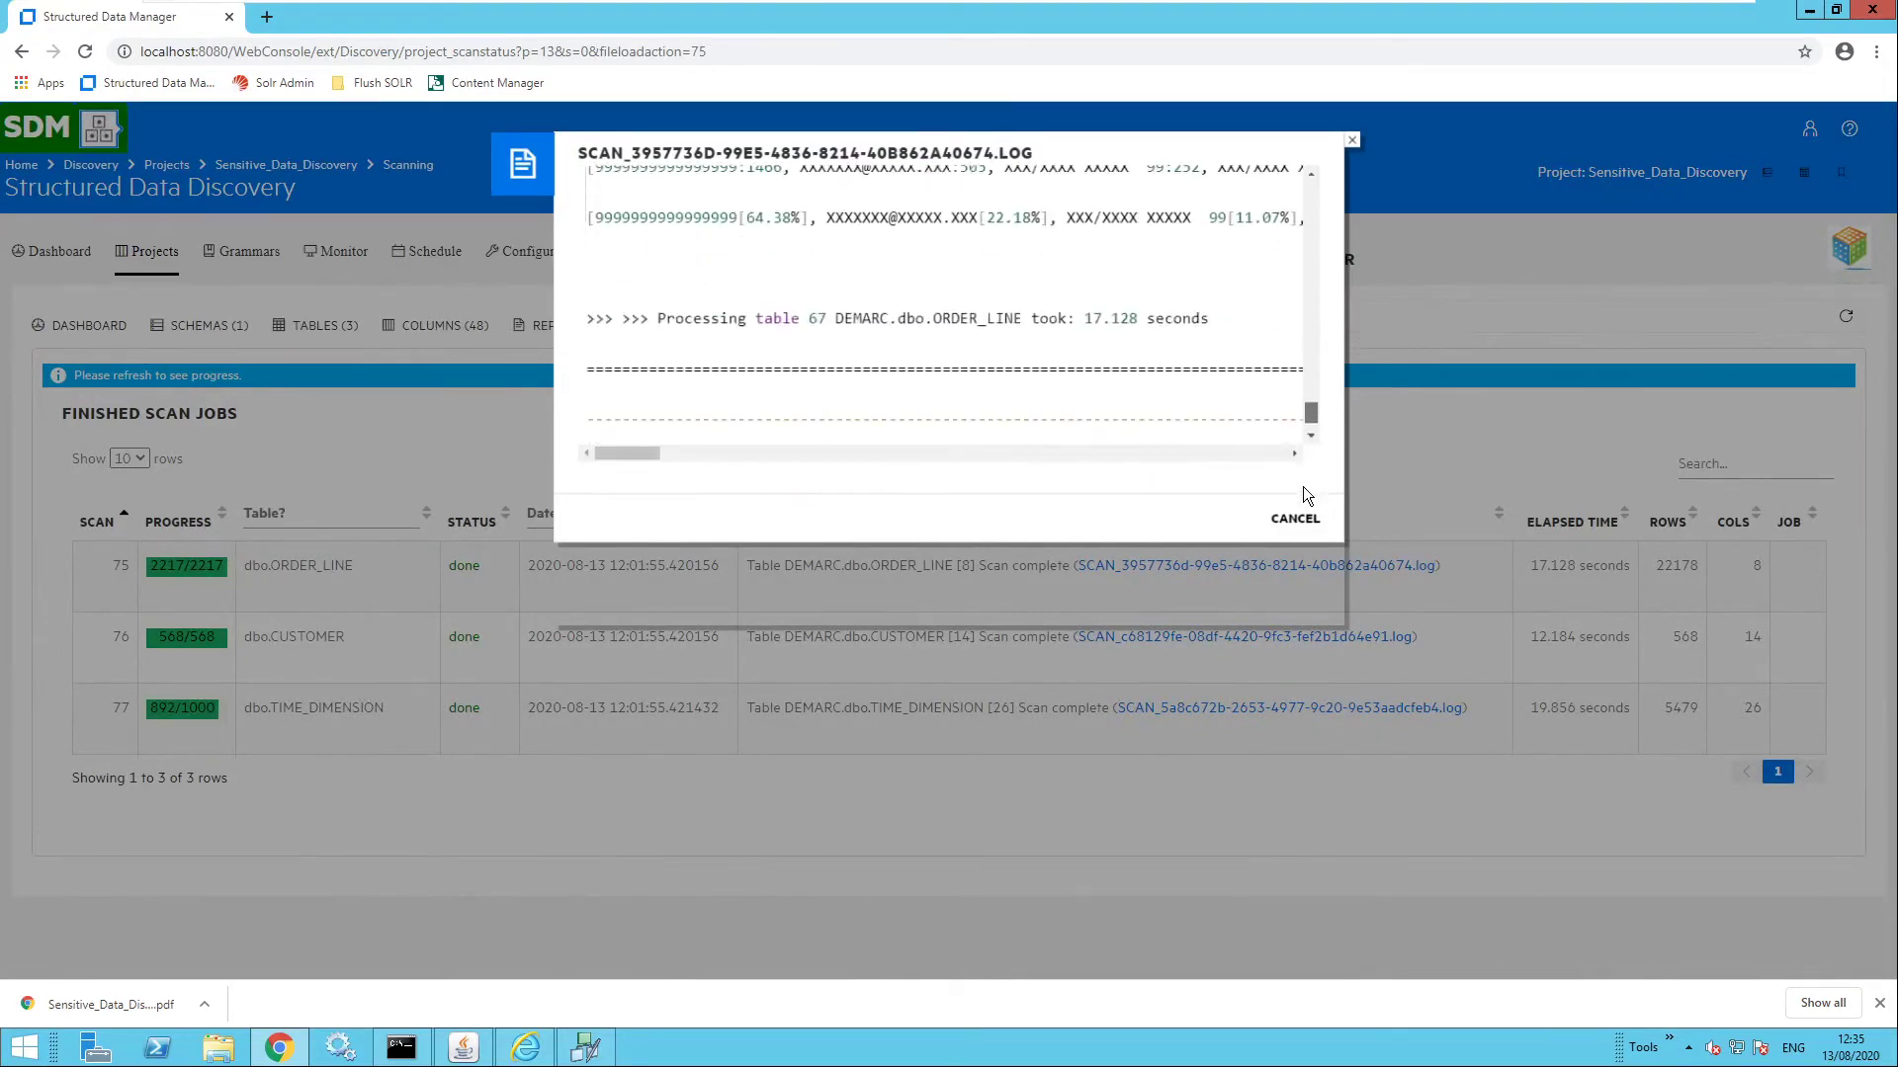
{"action": "left_click", "coordinate": [1295, 520]}
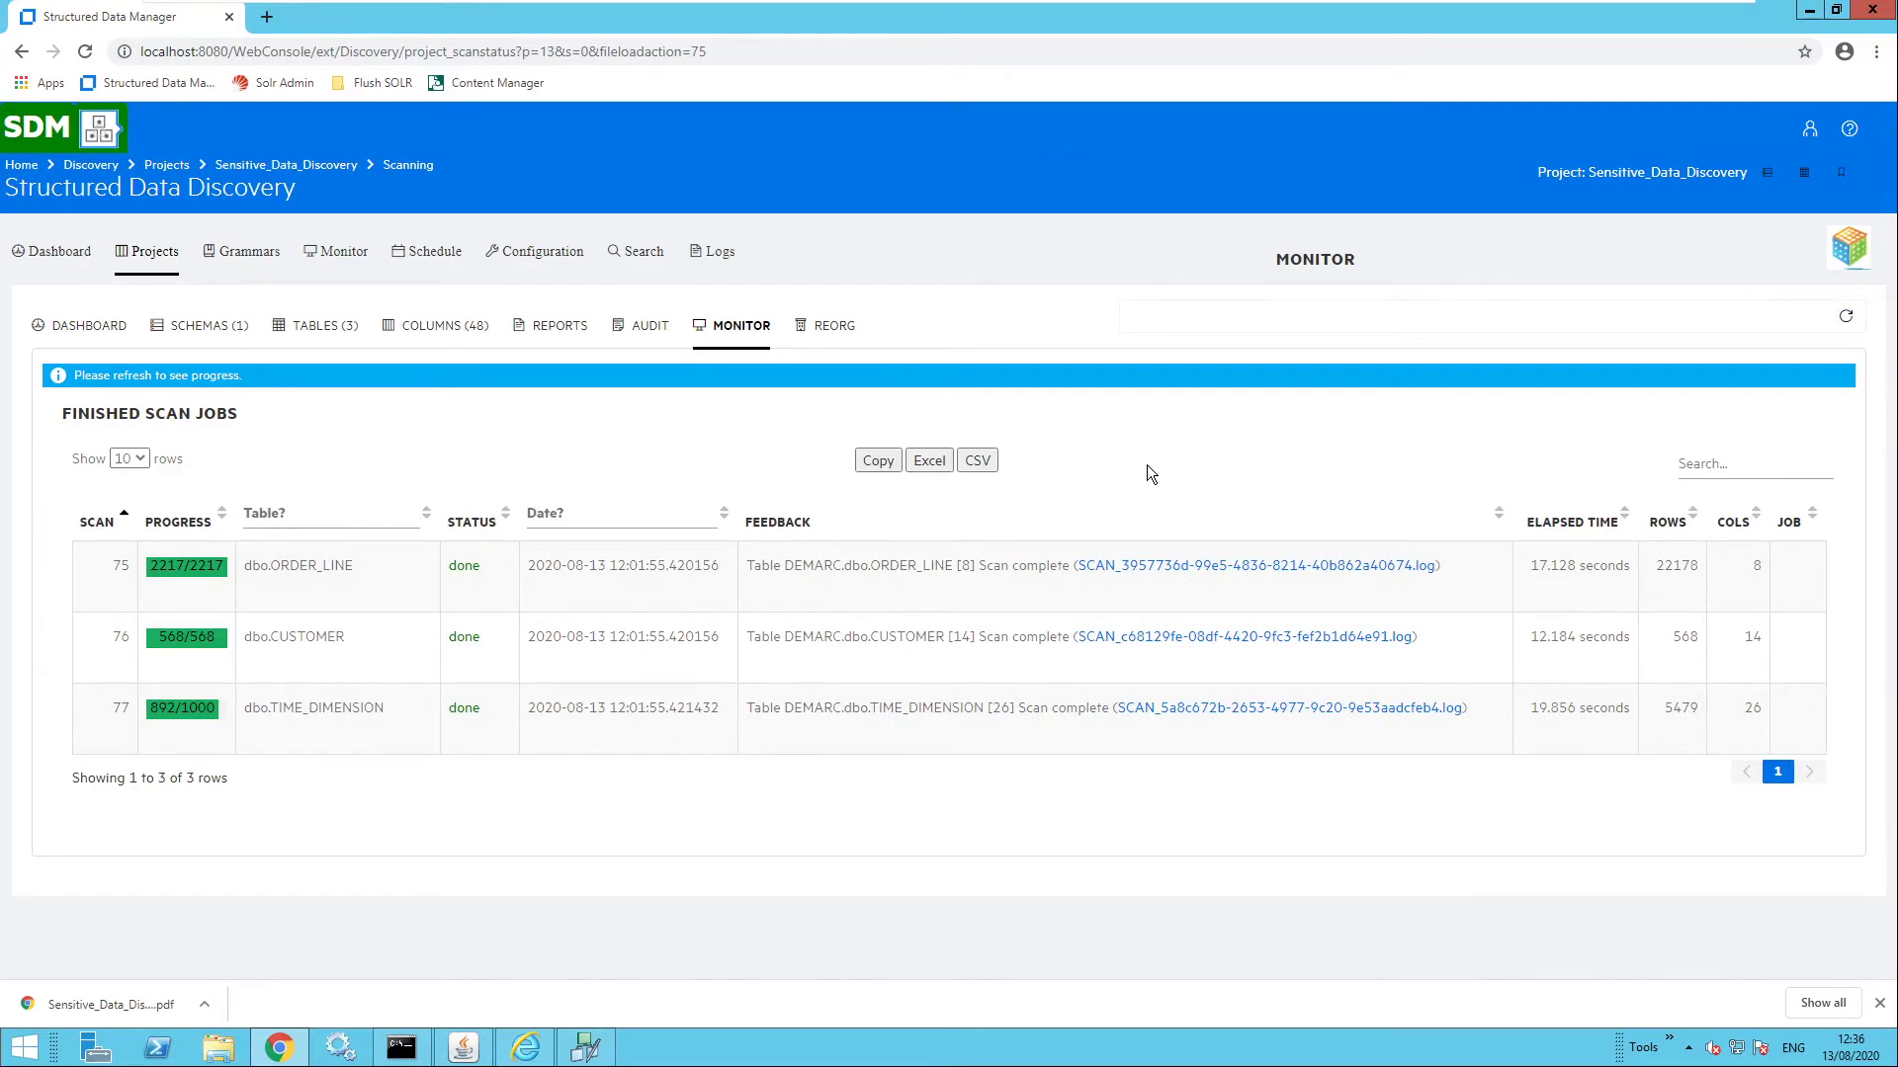
- Show the Grammars Dashboard with 6 classes, 29 types, 303 rules and 39 locales
{"action": "left_click", "coordinate": [243, 263]}
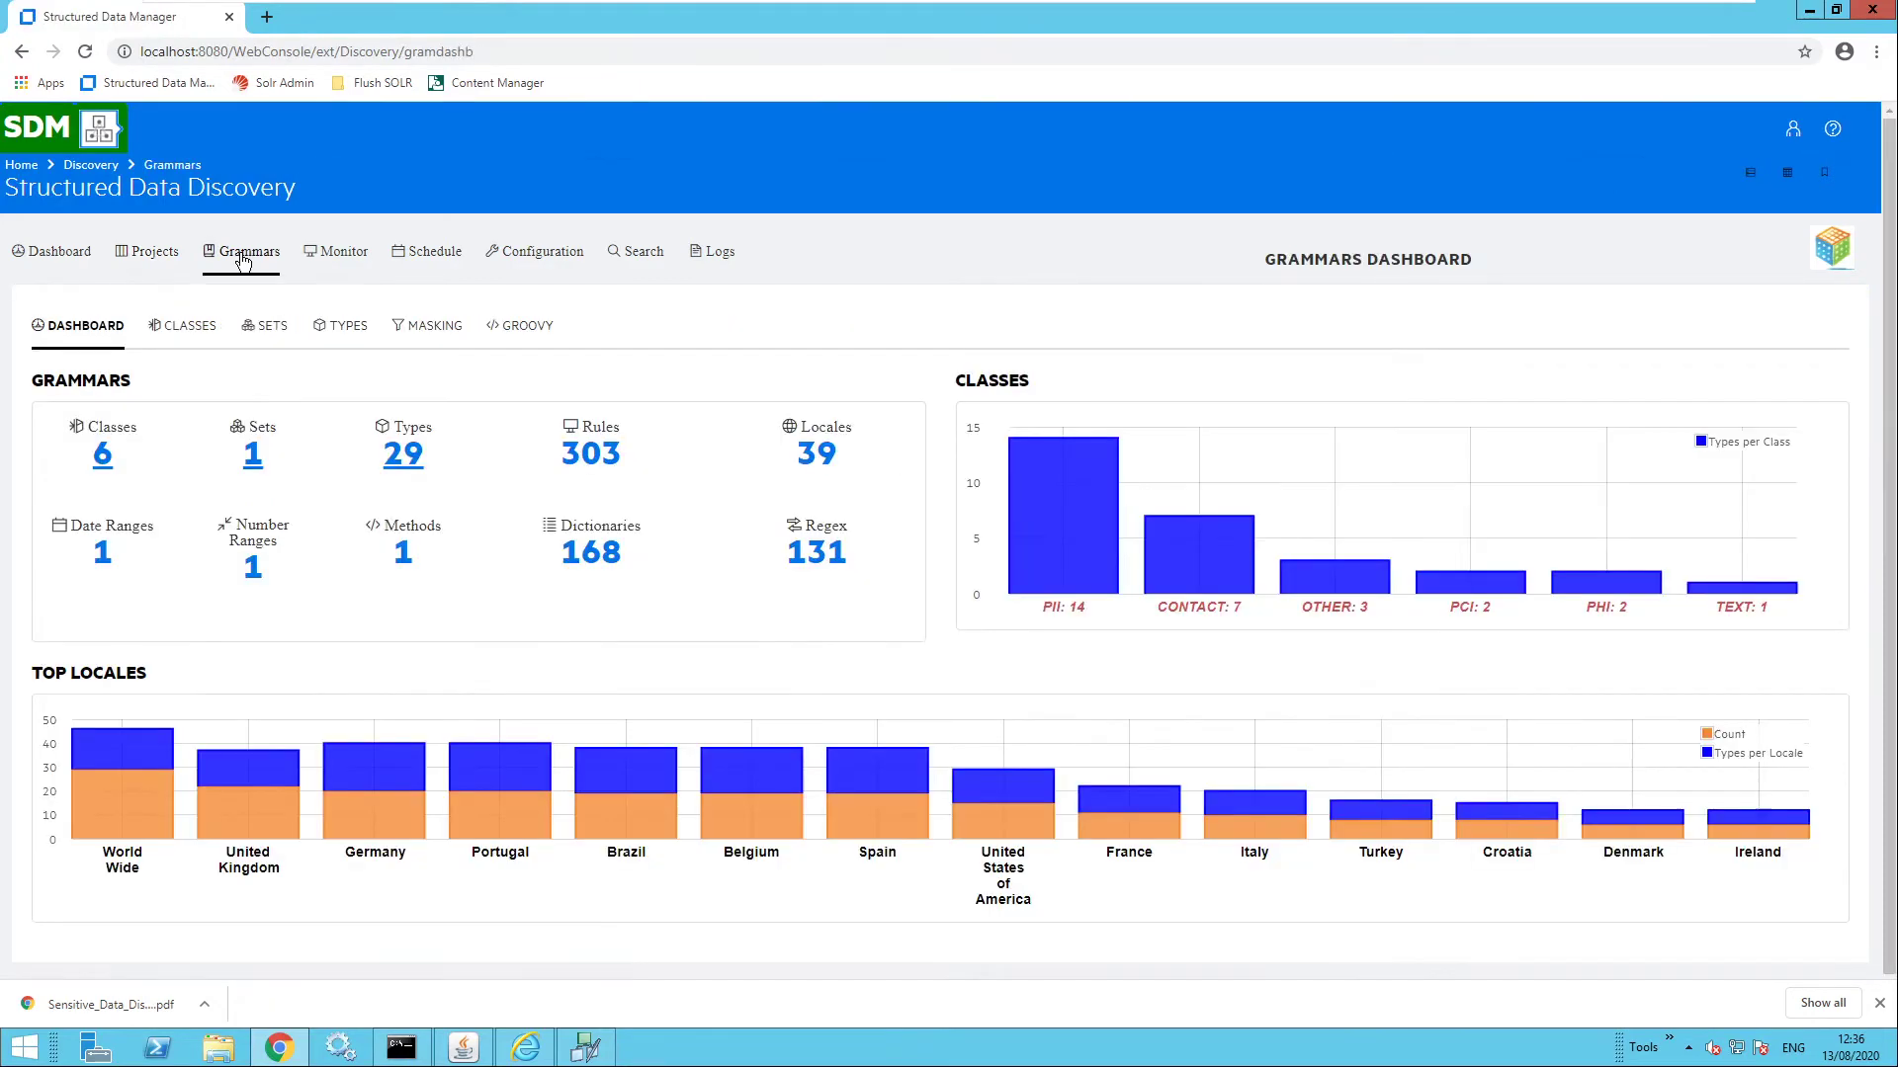